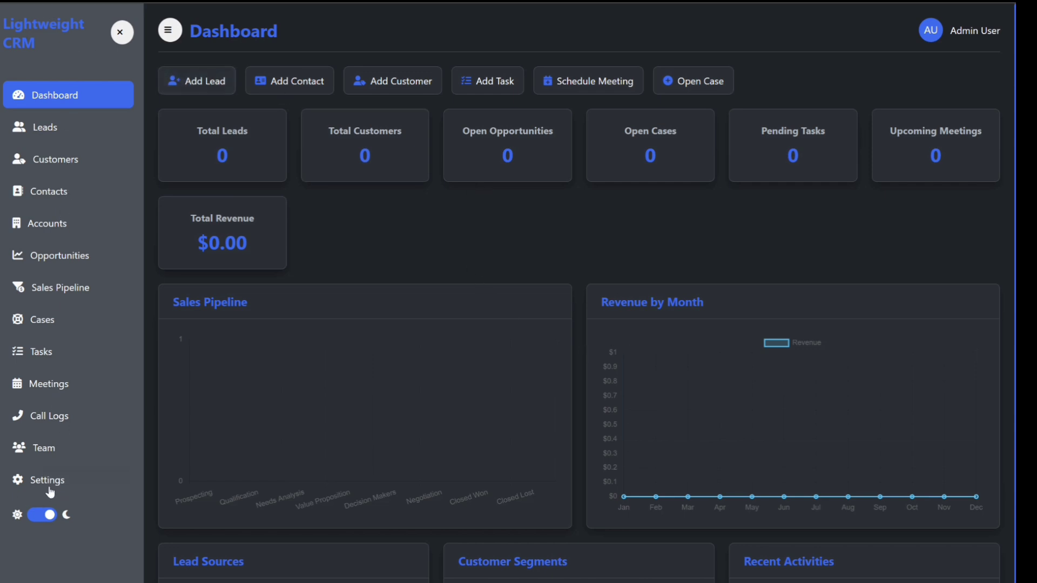
Step: Switch the theme to light mode and back to dark mode
click(47, 520)
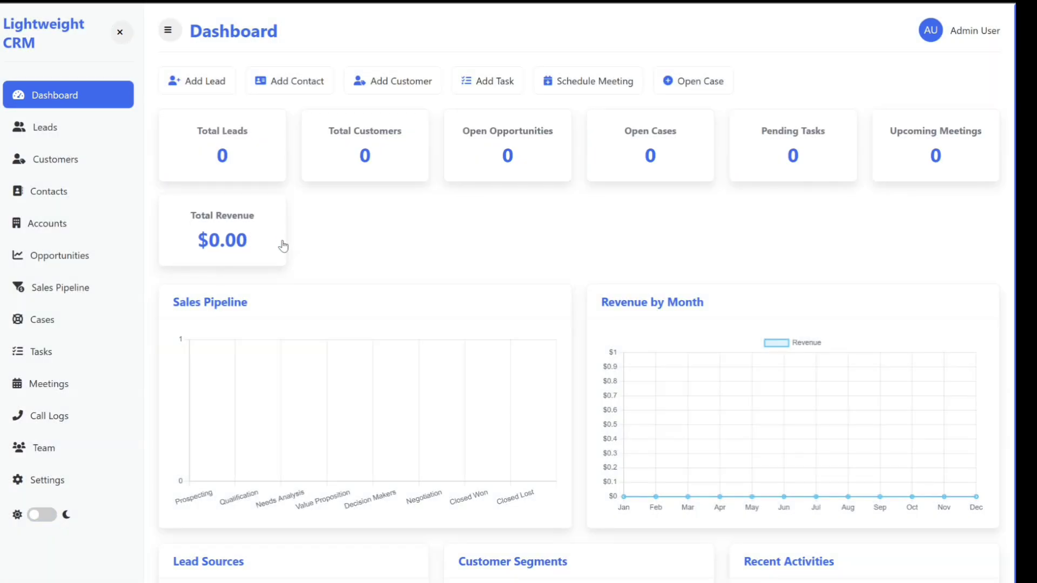
click(38, 518)
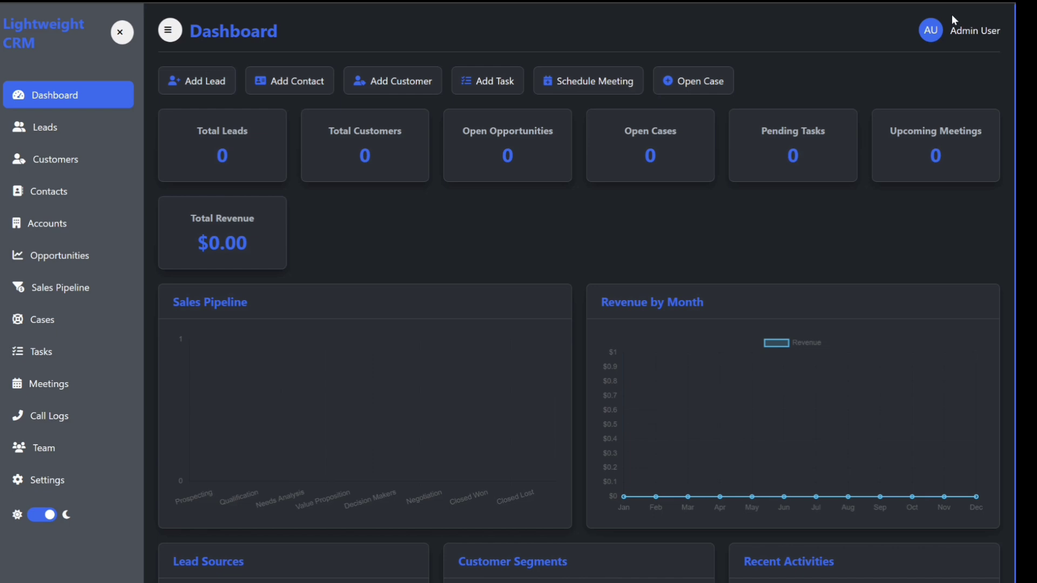
Step: Open the admin profile editor in Settings and set the profile name to John Doe
click(51, 487)
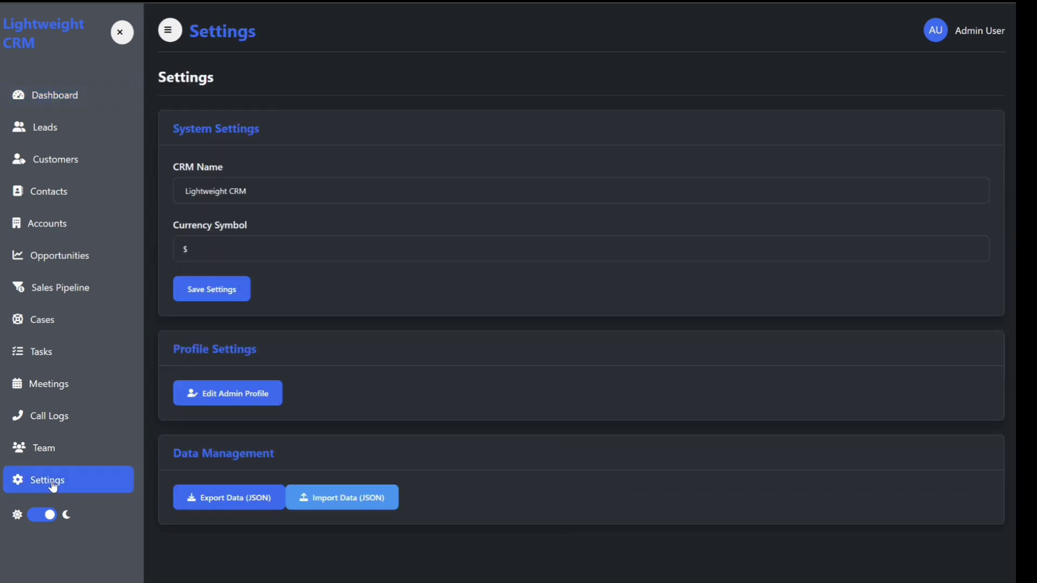
click(226, 399)
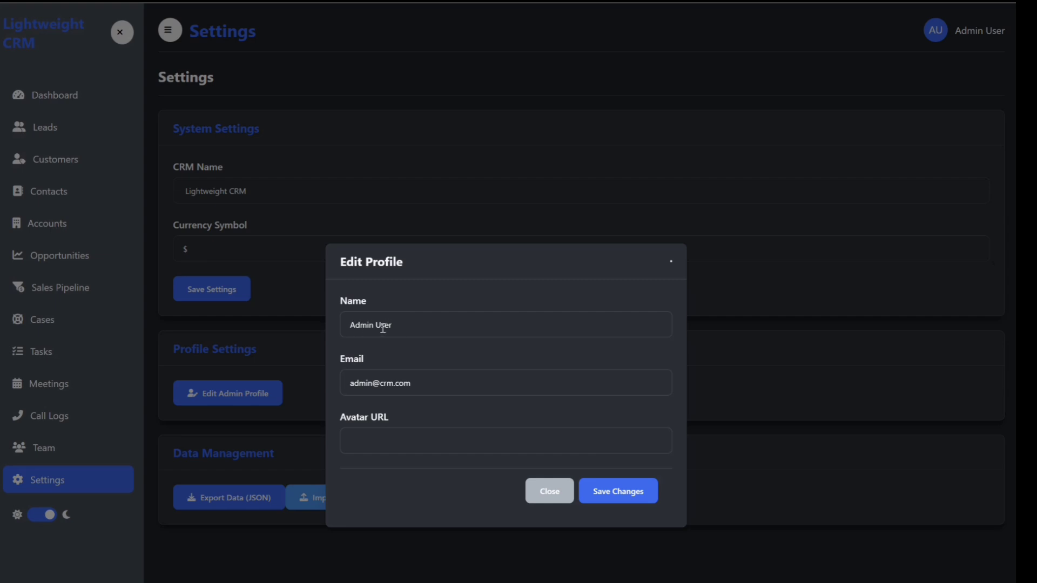
drag(398, 325, 346, 326)
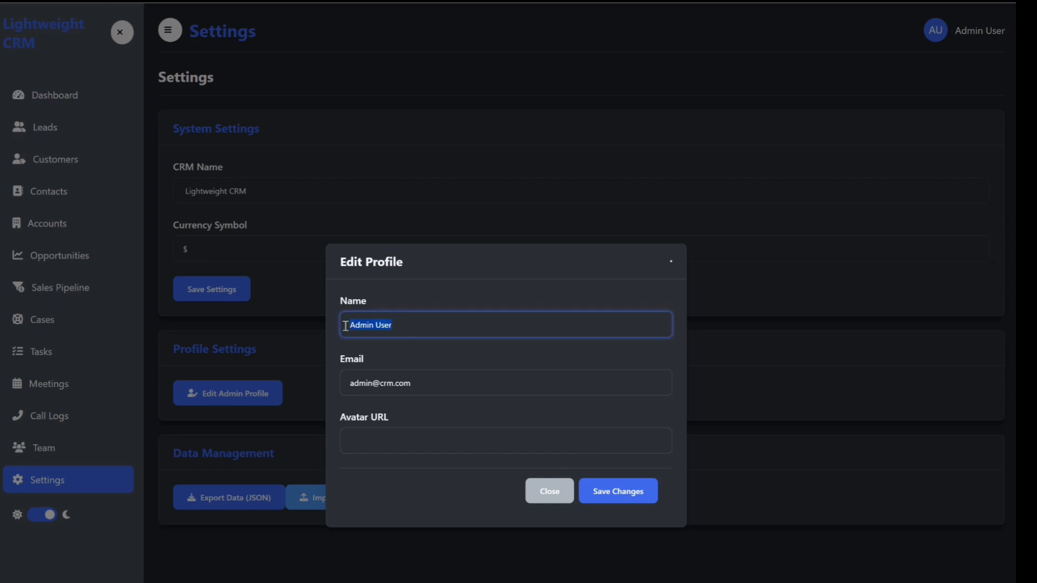
text(jOHN dOE)
key(BackSpace)
key(BackSpace)
key(BackSpace)
key(BackSpace)
key(BackSpace)
key(BackSpace)
key(BackSpace)
key(BackSpace)
text(John Doe)
Step: Change the username part of the profile e-mail address and save the profile changes
drag(373, 382, 325, 382)
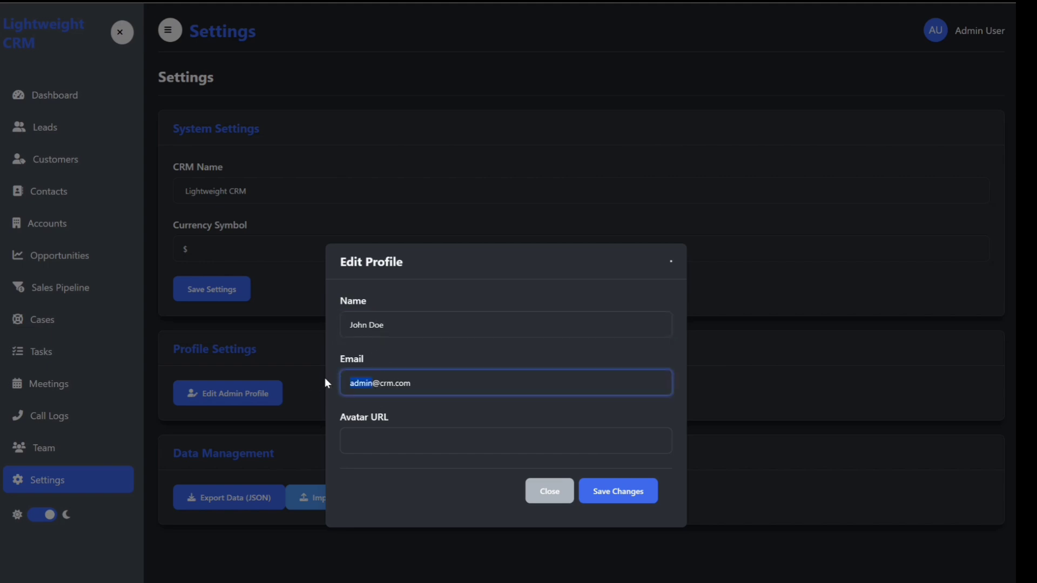
text(jdoe)
click(410, 384)
click(607, 501)
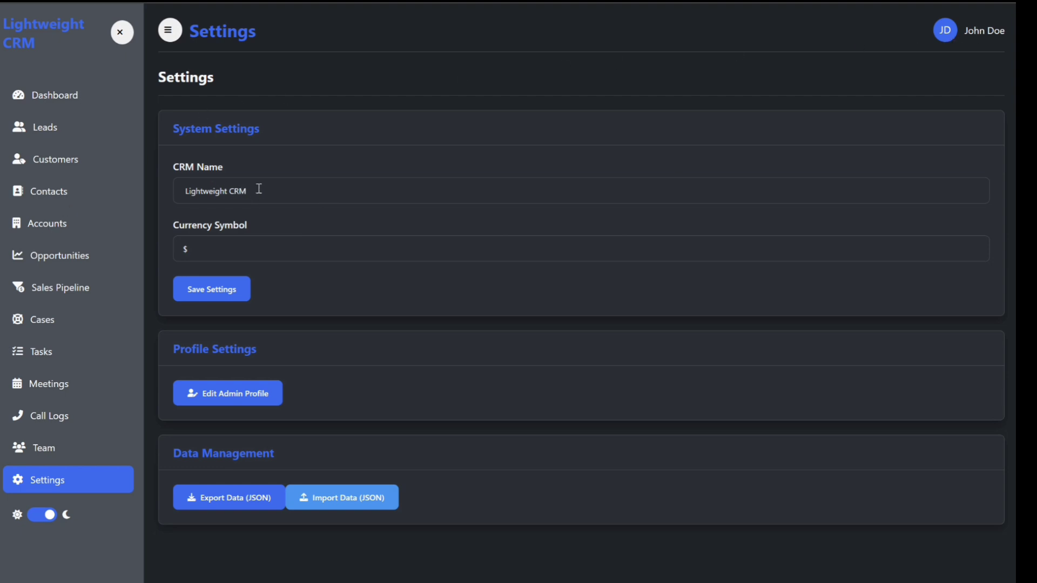
Step: Rename the CRM to Master CRM, save the system settings and dismiss the confirmation
drag(258, 191, 173, 198)
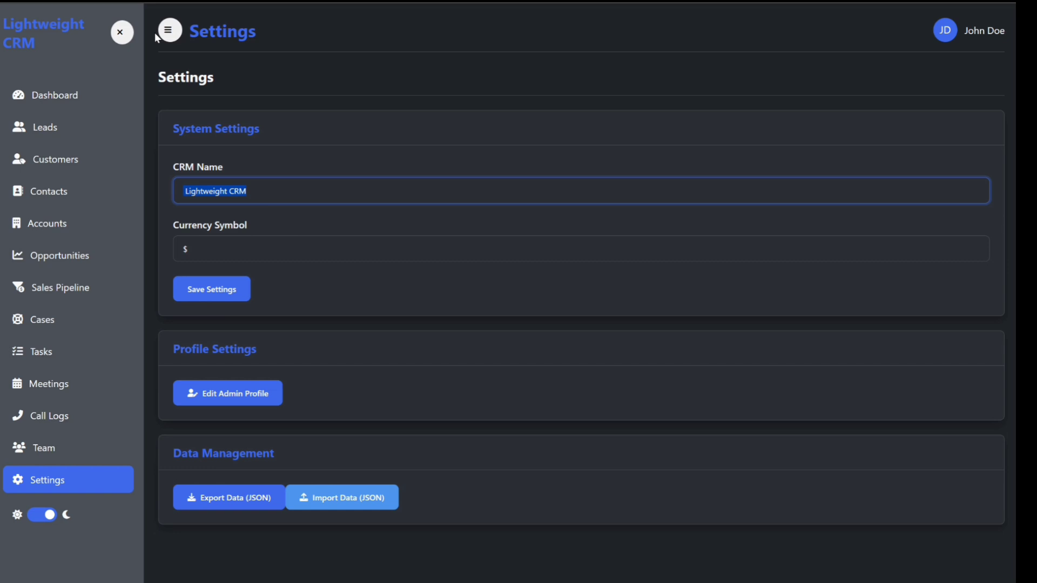
text(Master)
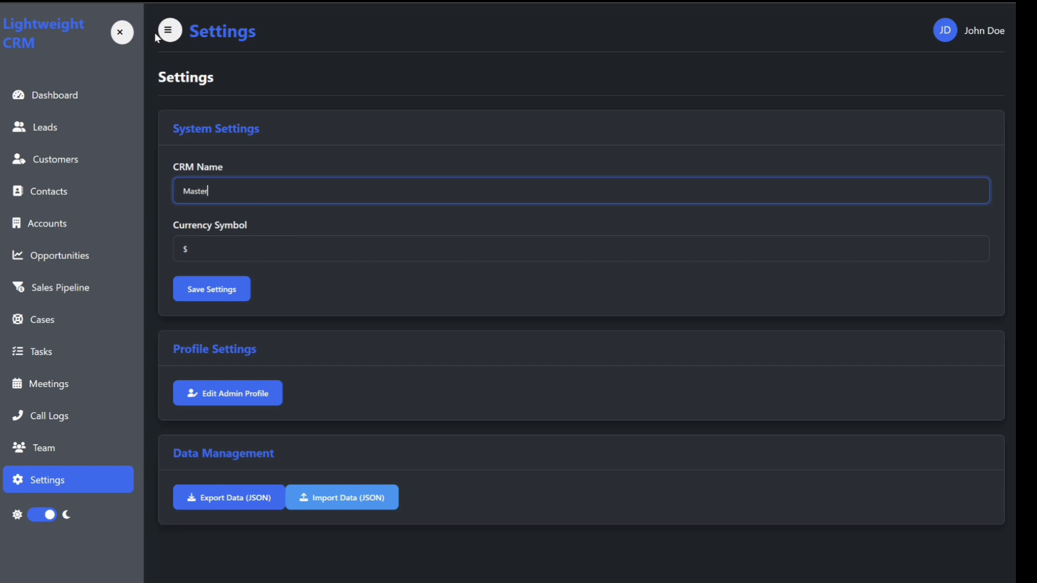
text( CRM)
click(204, 247)
drag(204, 248, 165, 246)
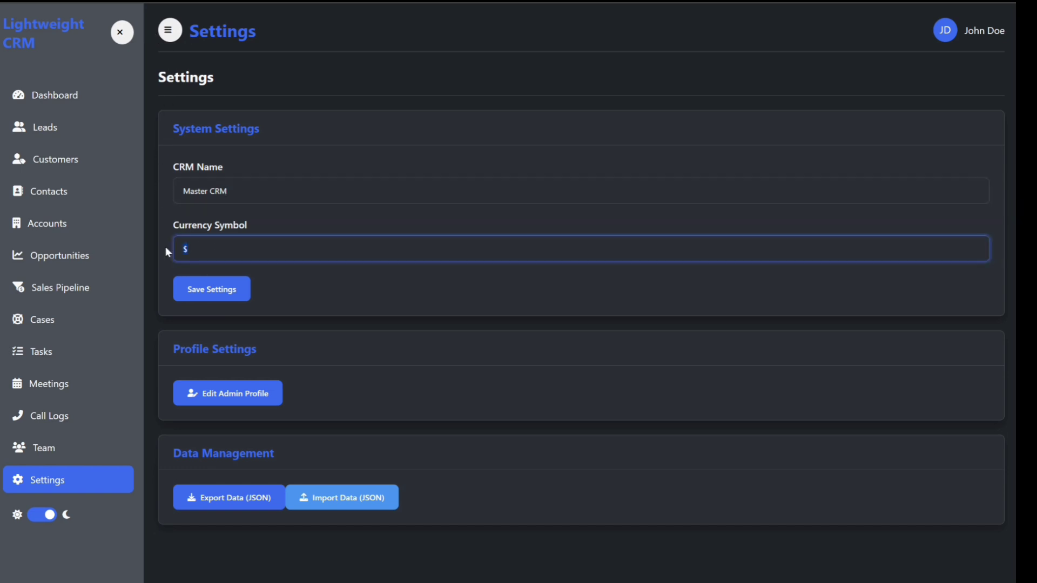
click(194, 252)
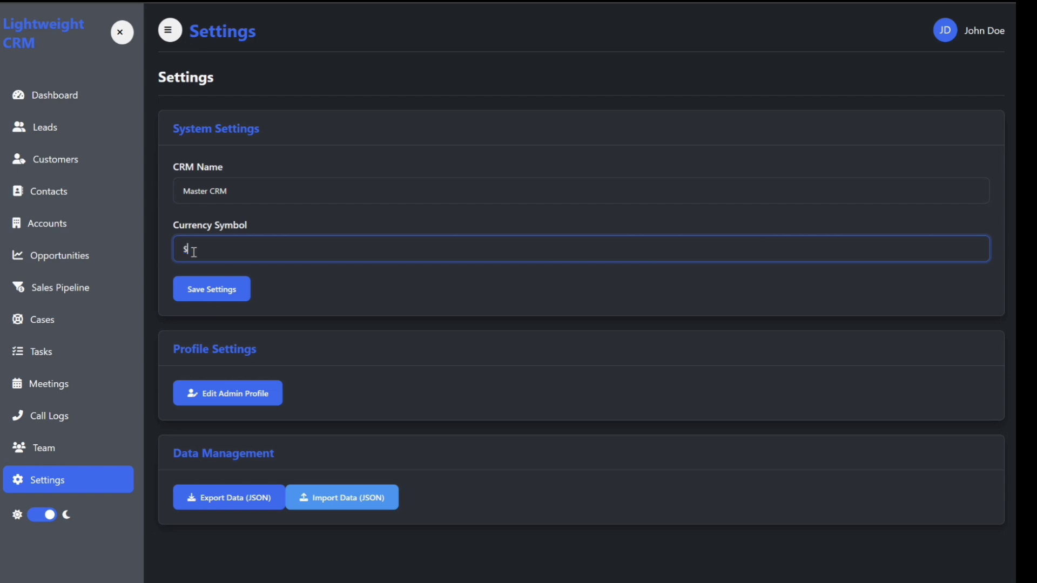
click(201, 292)
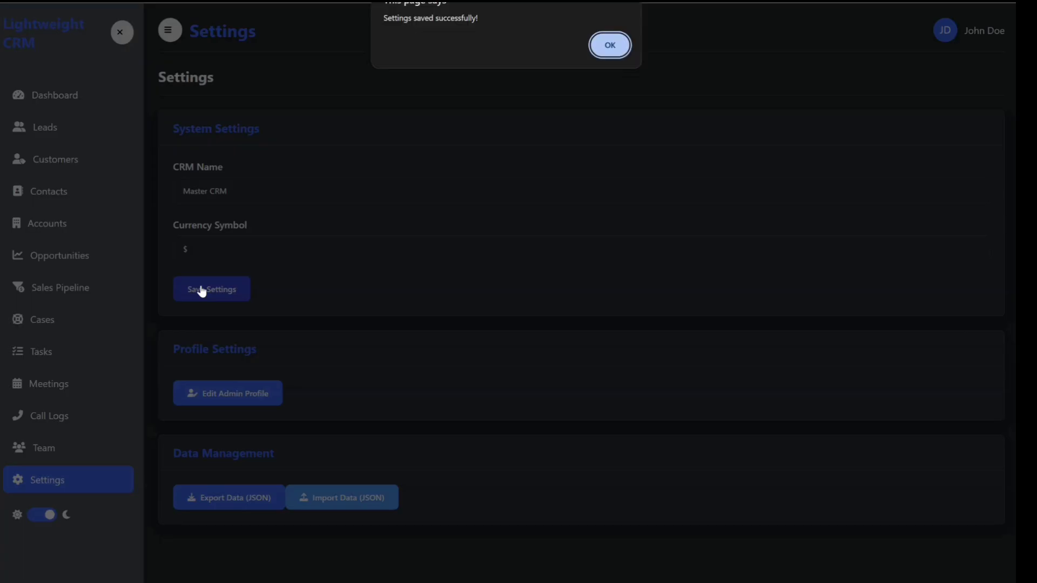
click(610, 46)
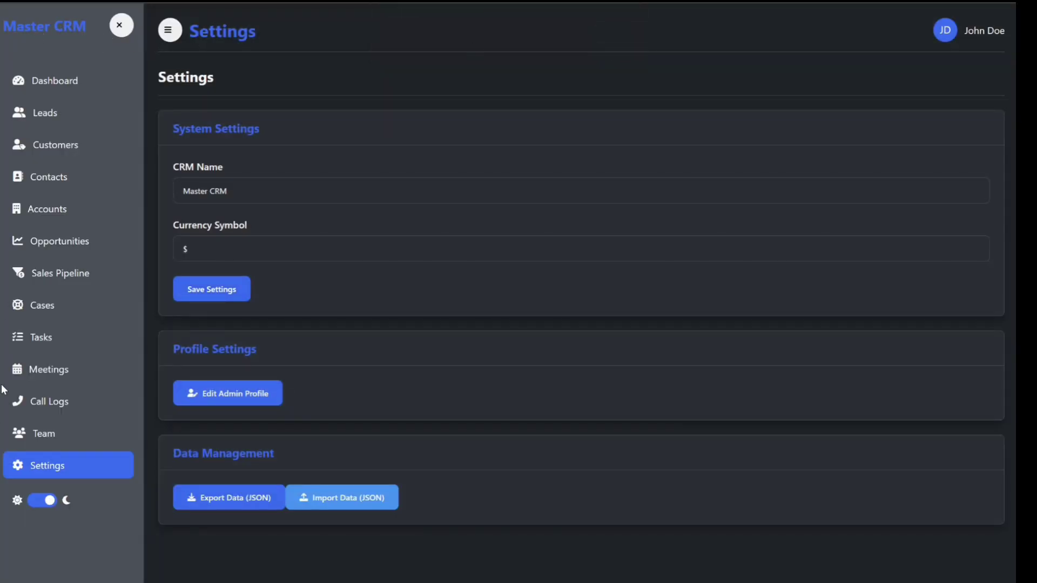
Step: Switch the theme to light mode and back to dark mode
click(42, 501)
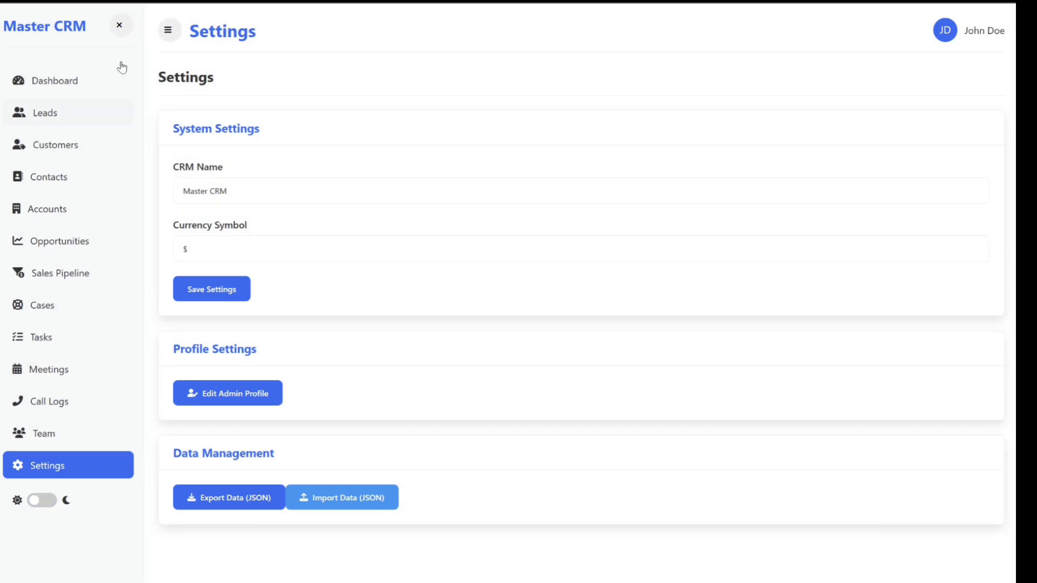
click(41, 501)
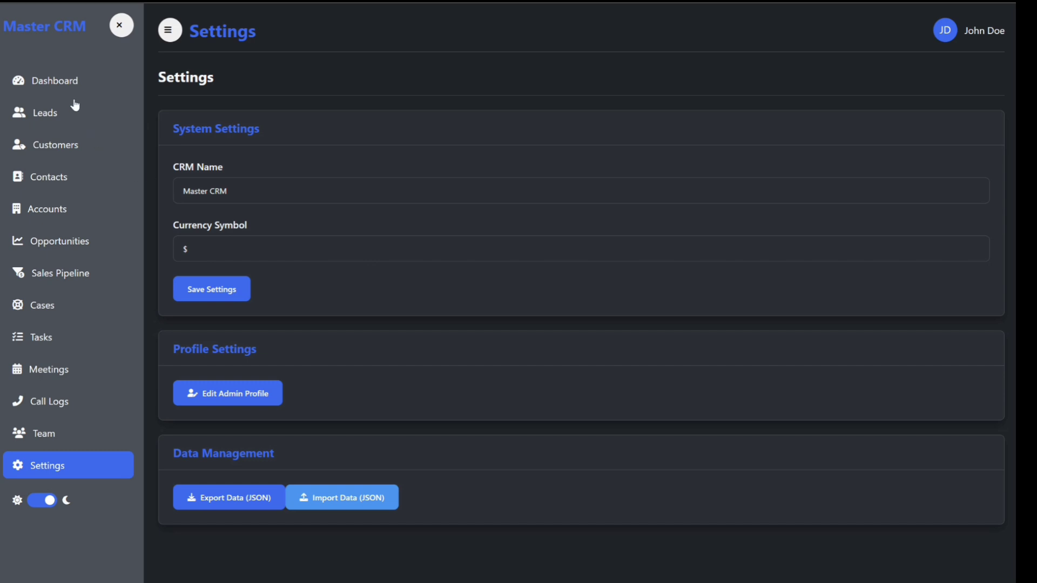
Step: Review the dashboard charts and panels in light mode, then return to dark mode
click(63, 83)
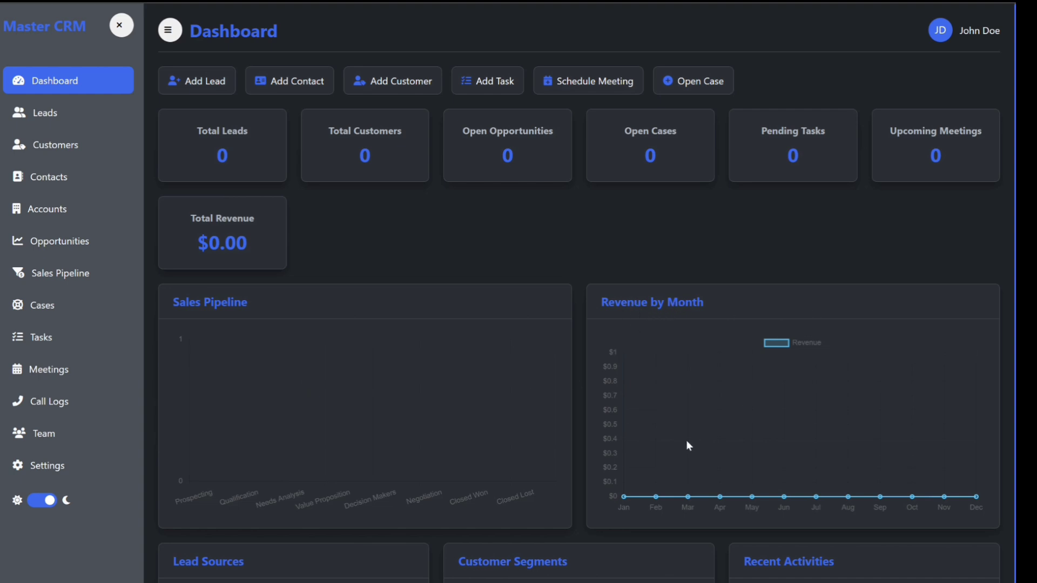
scroll(675, 419, down, 2)
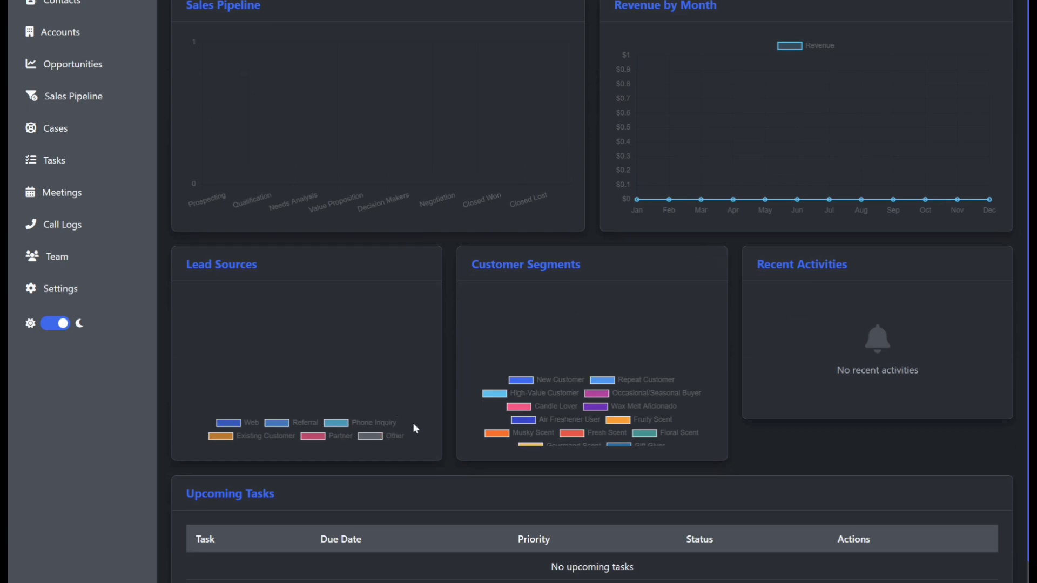
click(68, 325)
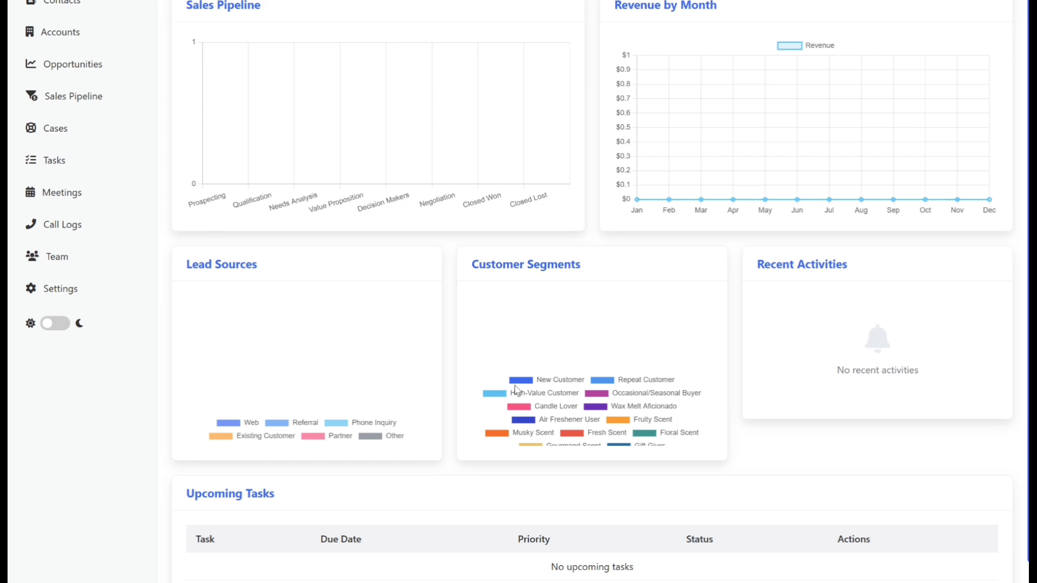
scroll(595, 409, down, 1)
scroll(594, 409, up, 3)
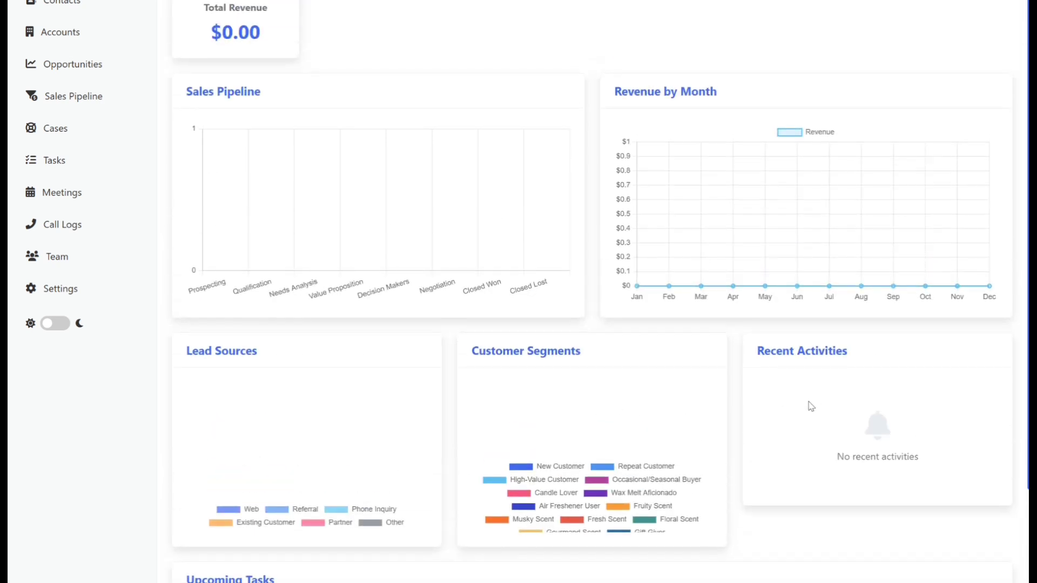
scroll(350, 119, up, 1)
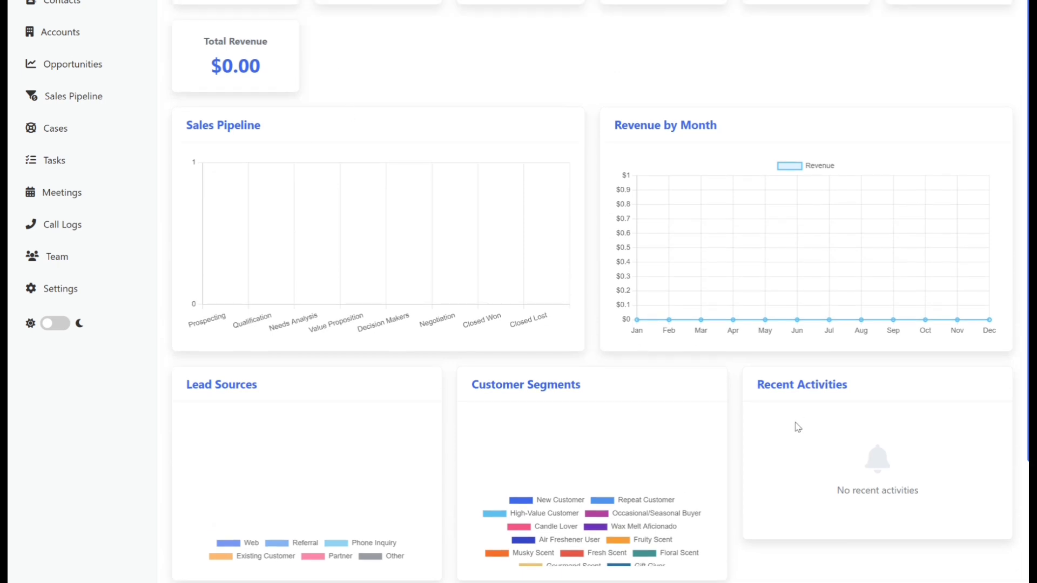
scroll(796, 385, down, 3)
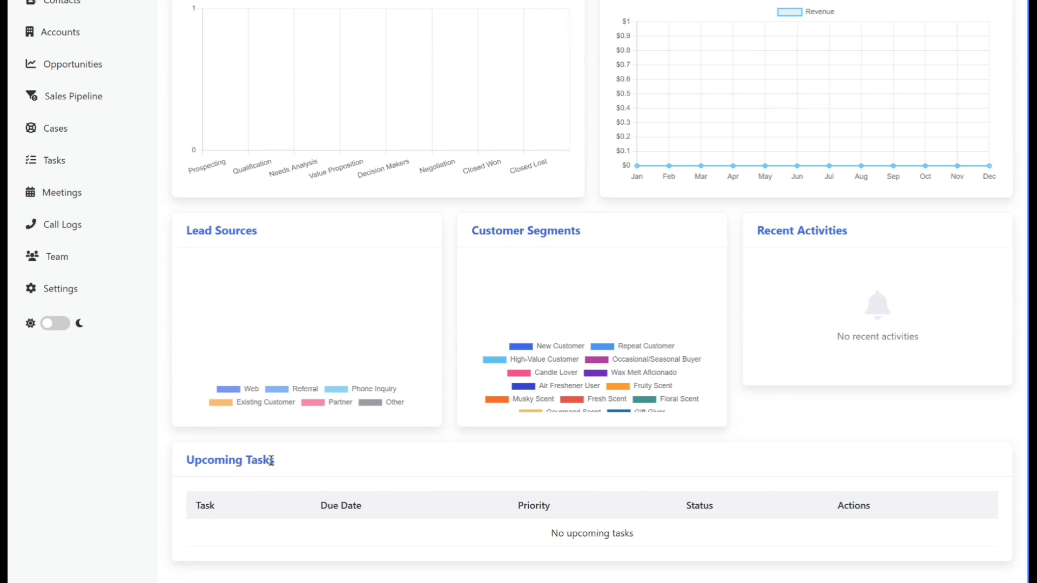
scroll(621, 202, up, 3)
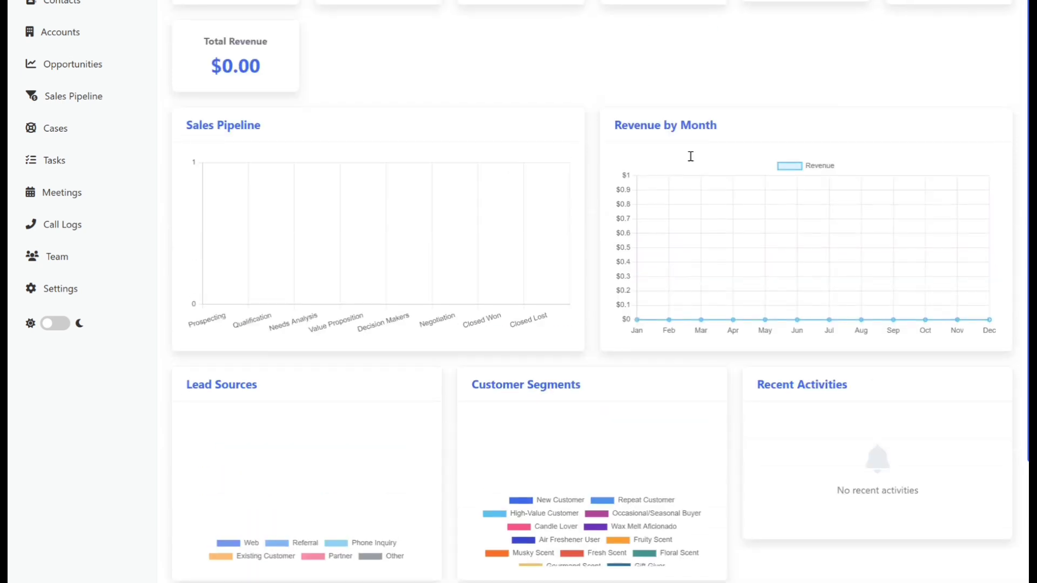
scroll(511, 437, down, 3)
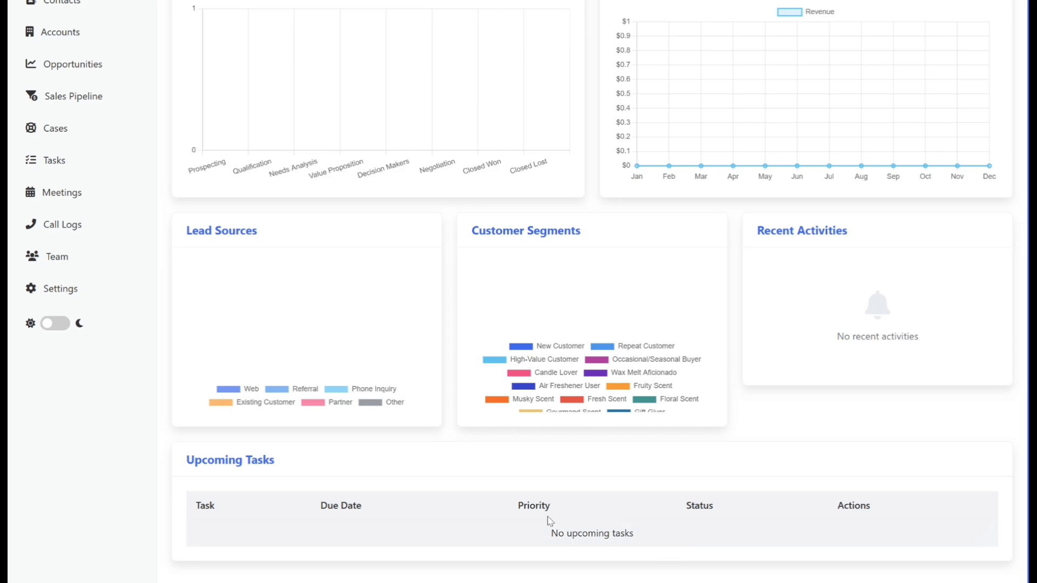
scroll(548, 523, up, 3)
click(54, 324)
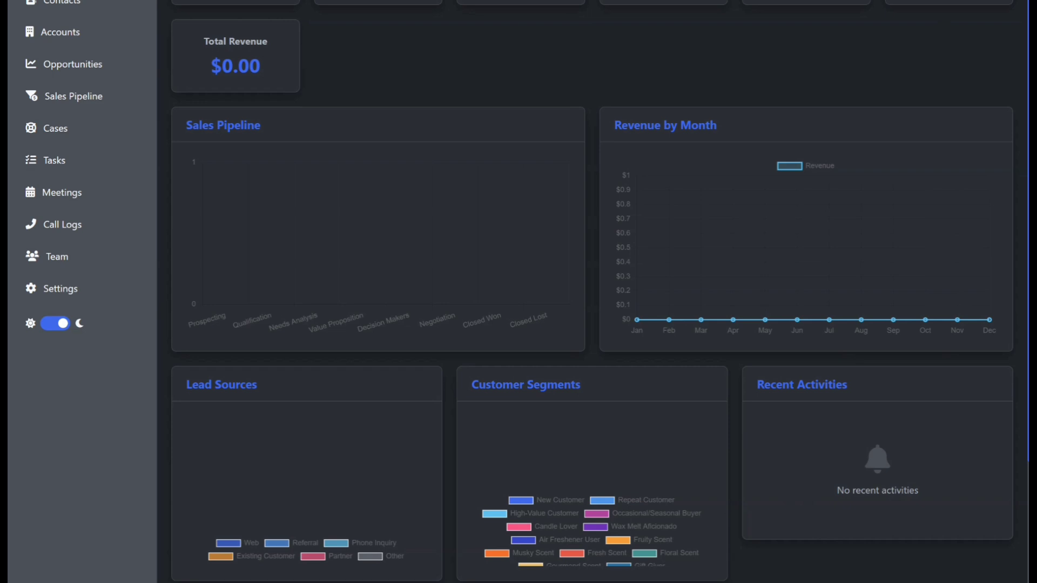
scroll(84, 111, up, 3)
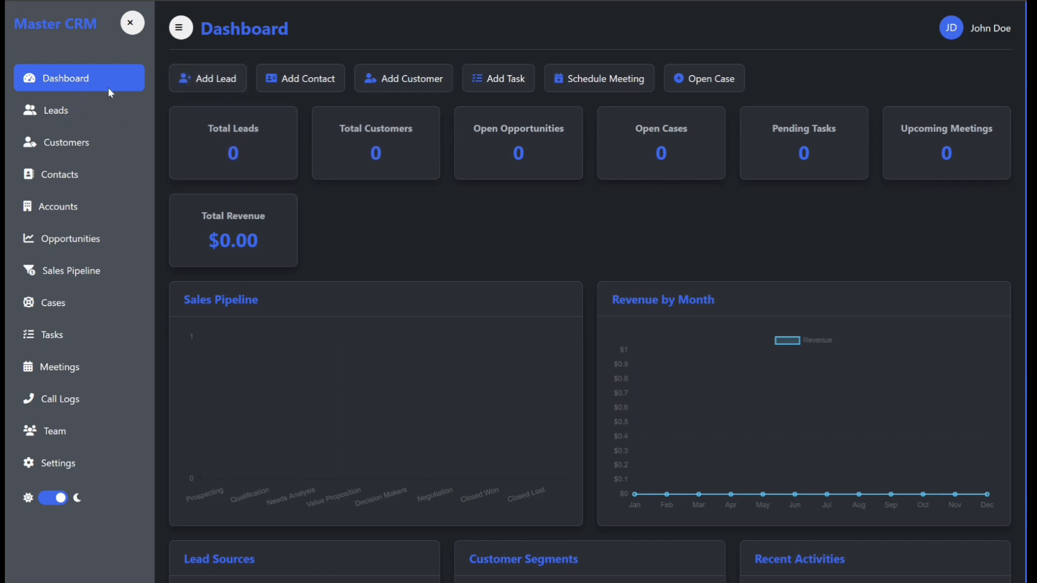
click(54, 115)
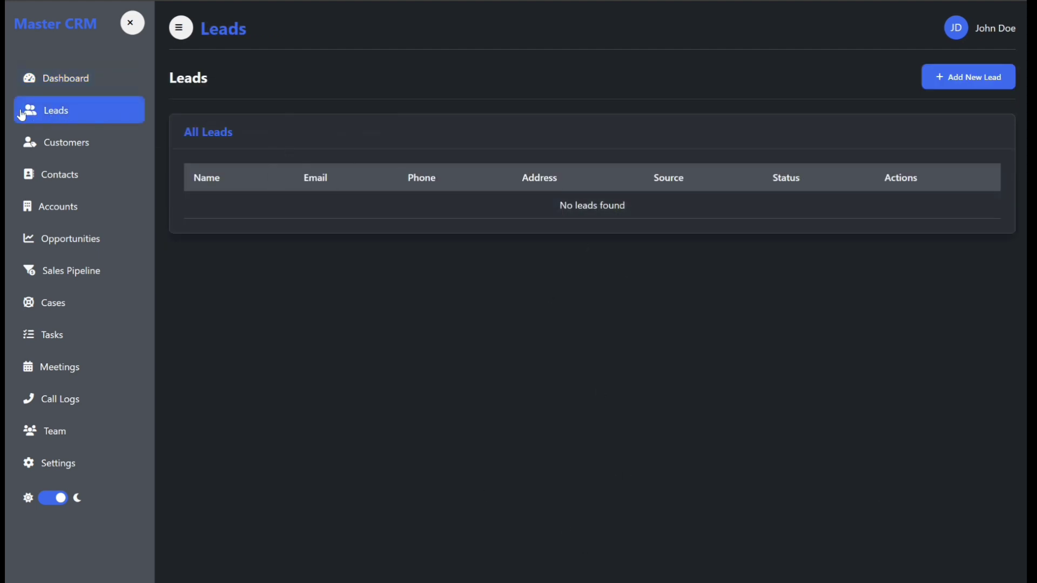
click(72, 80)
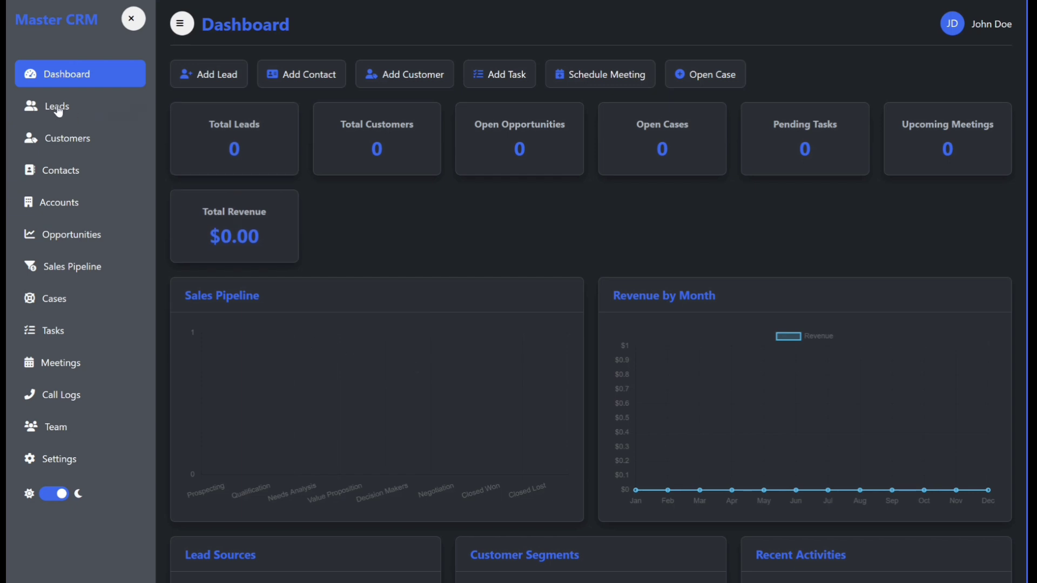
click(221, 82)
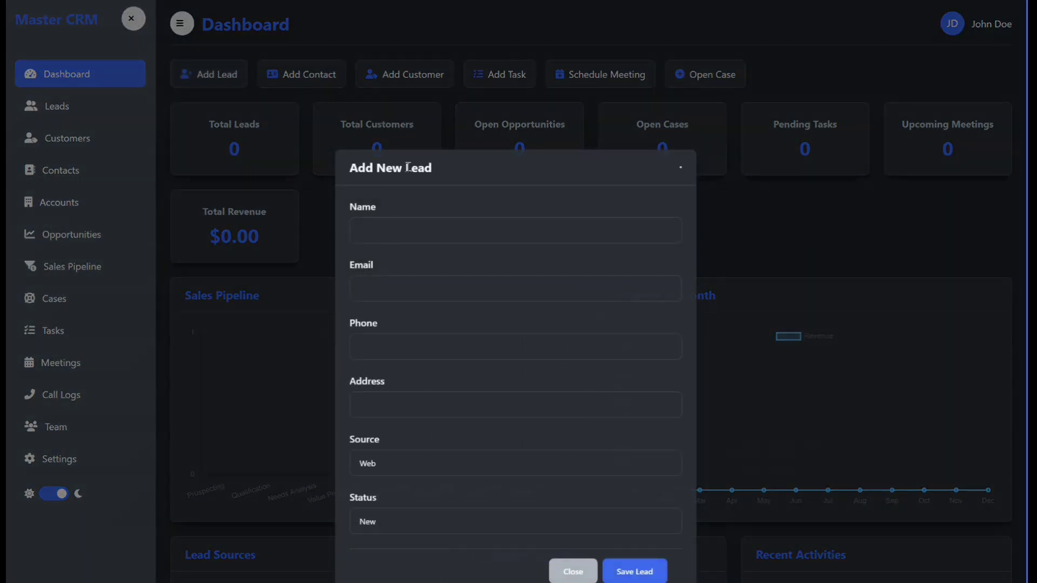
click(572, 570)
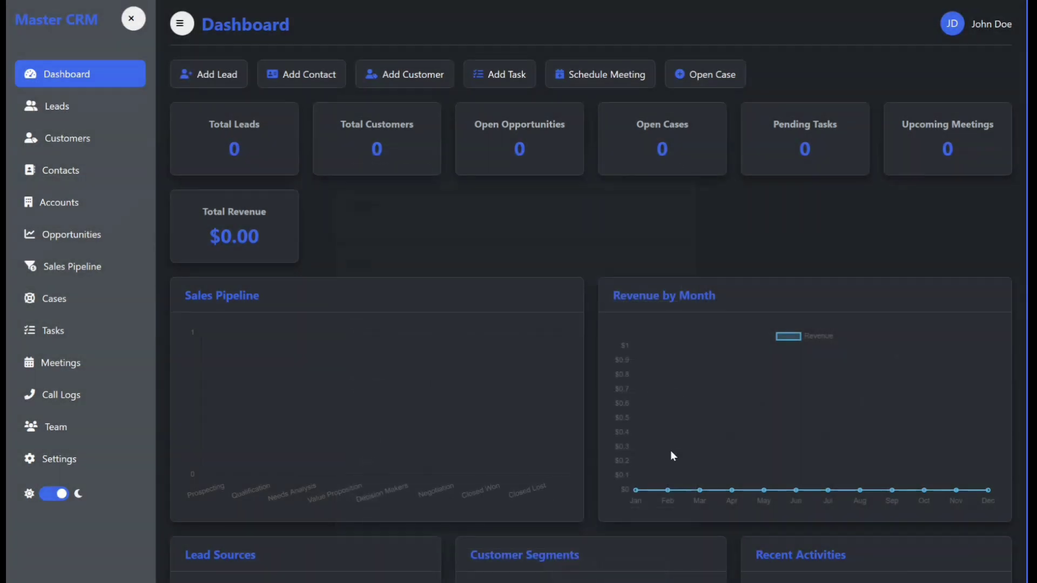
Step: Open a new lead form from the Leads page and enter the name ABC Gift Shop
click(58, 110)
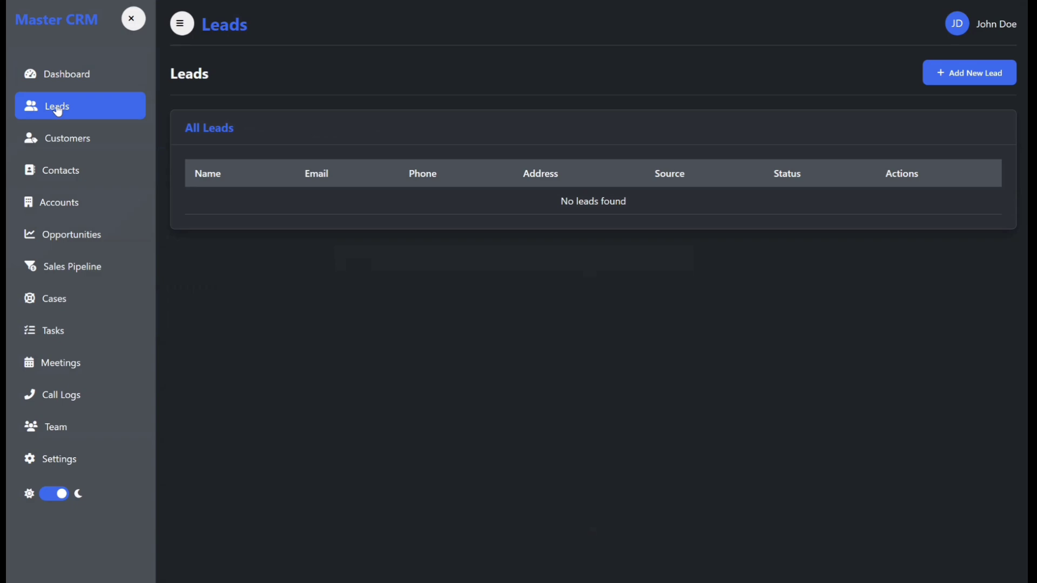
click(951, 76)
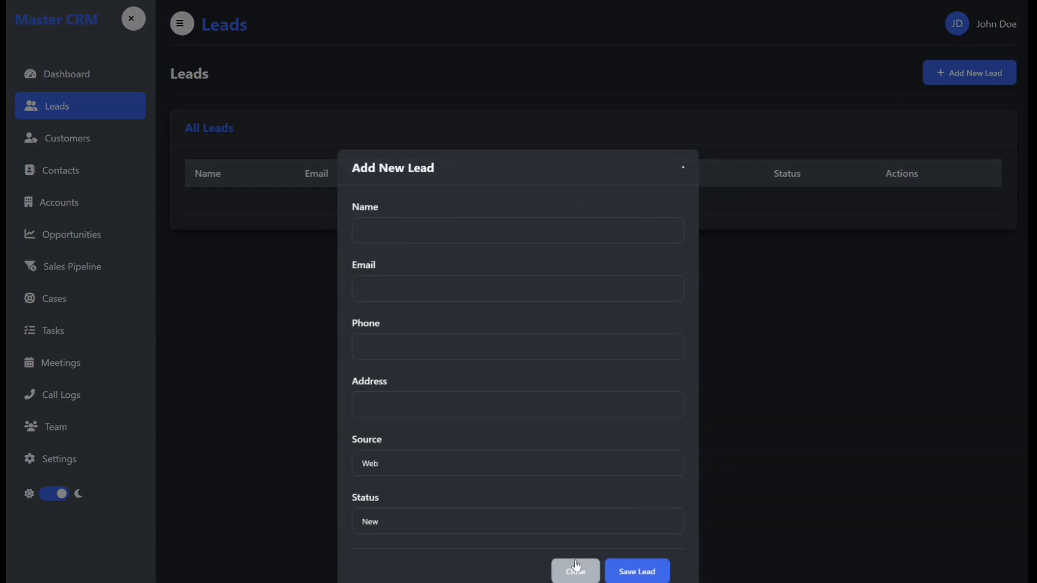
click(421, 233)
text(ABC)
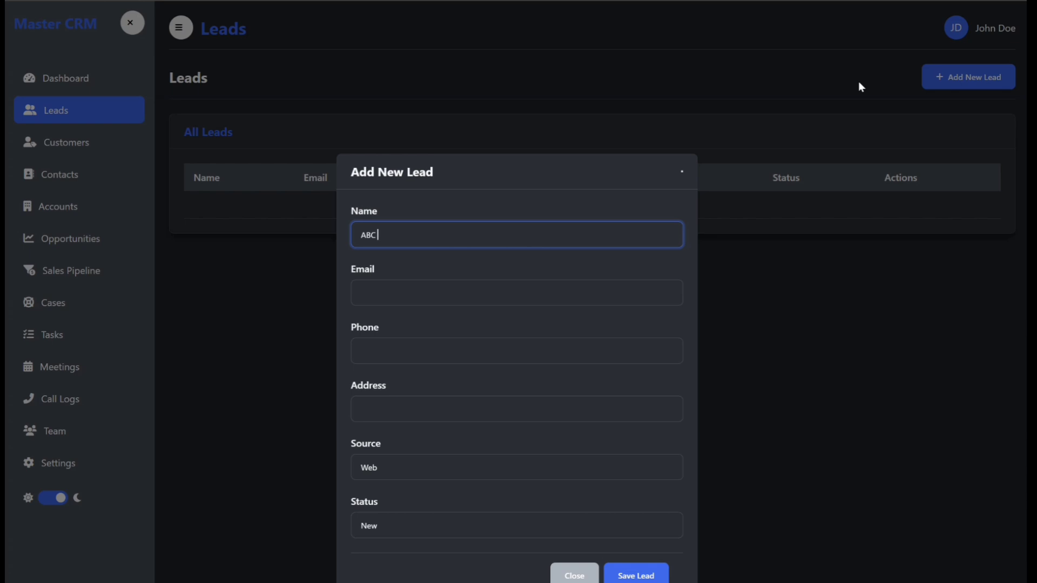
text( Gift sHOP)
key(BackSpace)
key(BackSpace)
key(BackSpace)
text(Shi)
key(BackSpace)
text(op)
Step: Fill in the lead's e-mail address
click(411, 292)
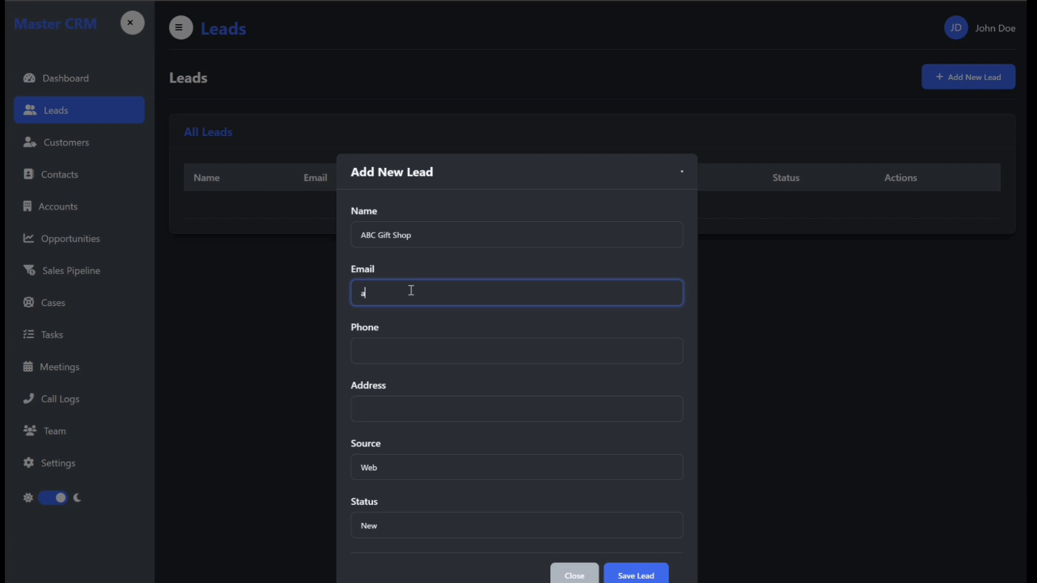
Step: Enter the lead's phone number
click(402, 350)
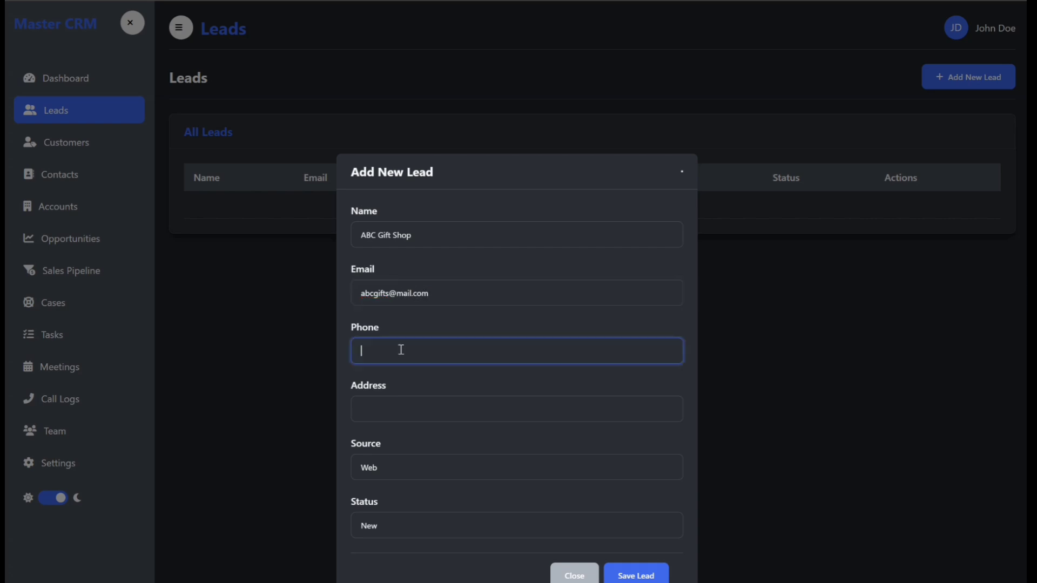
text(1234567890)
Step: Enter the lead's street address
click(396, 411)
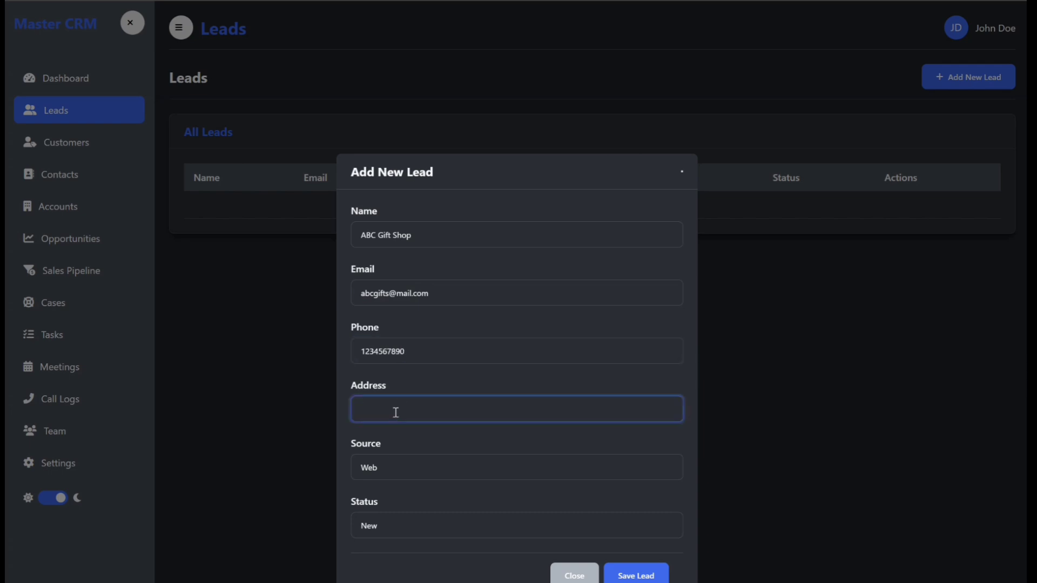
text(123 Street Name, City, State 12345)
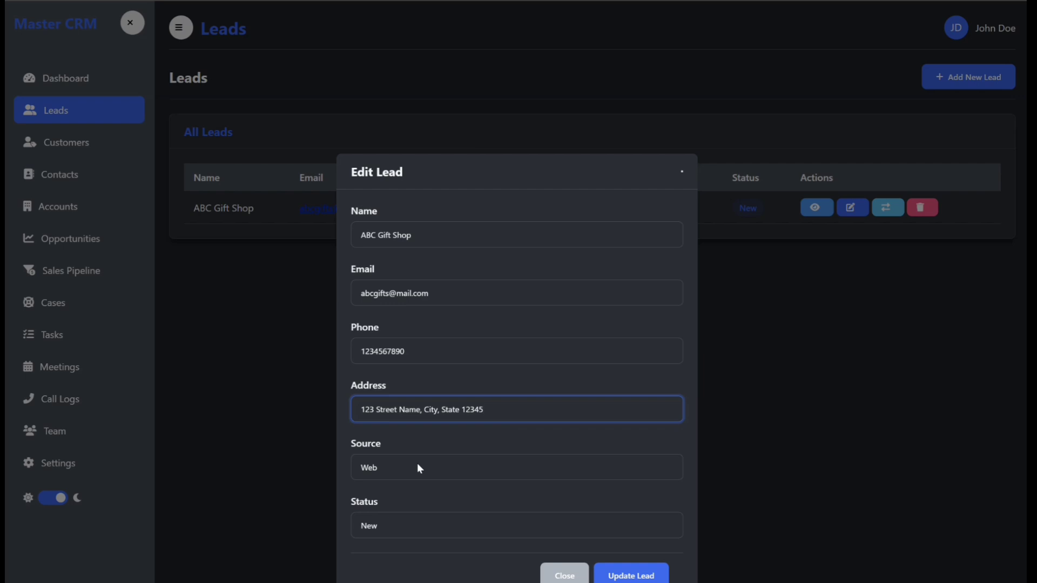
Step: Set the ABC Gift Shop lead's source to Phone Inquiry, keep status New, and update the lead
click(417, 465)
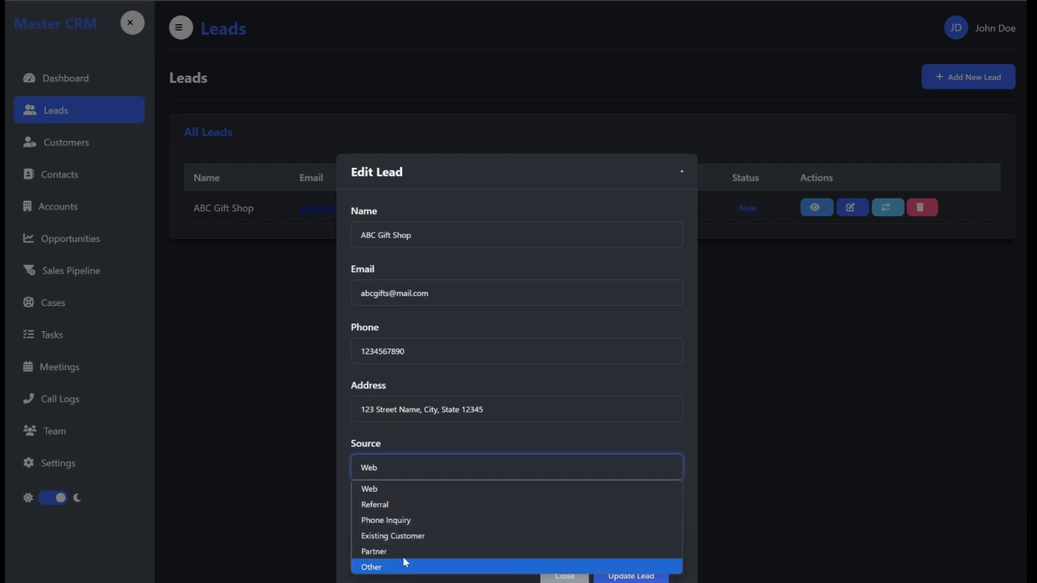
click(396, 520)
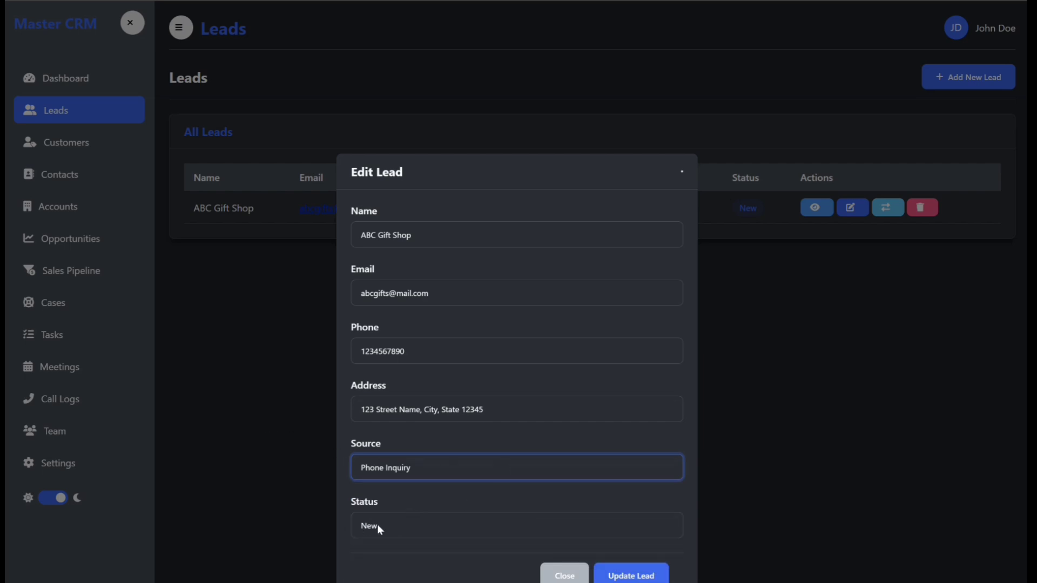
click(376, 523)
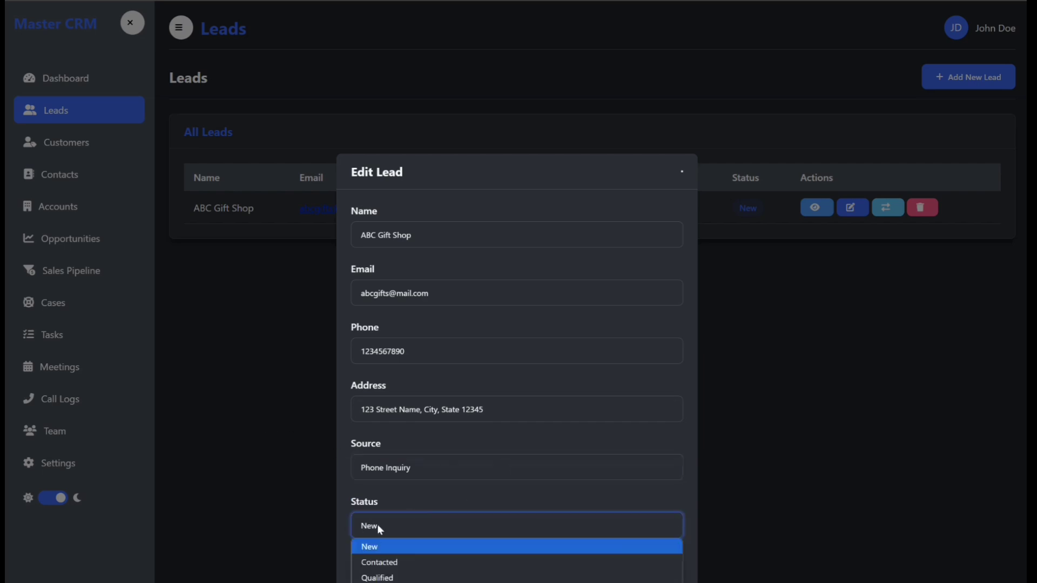
click(377, 524)
click(377, 524)
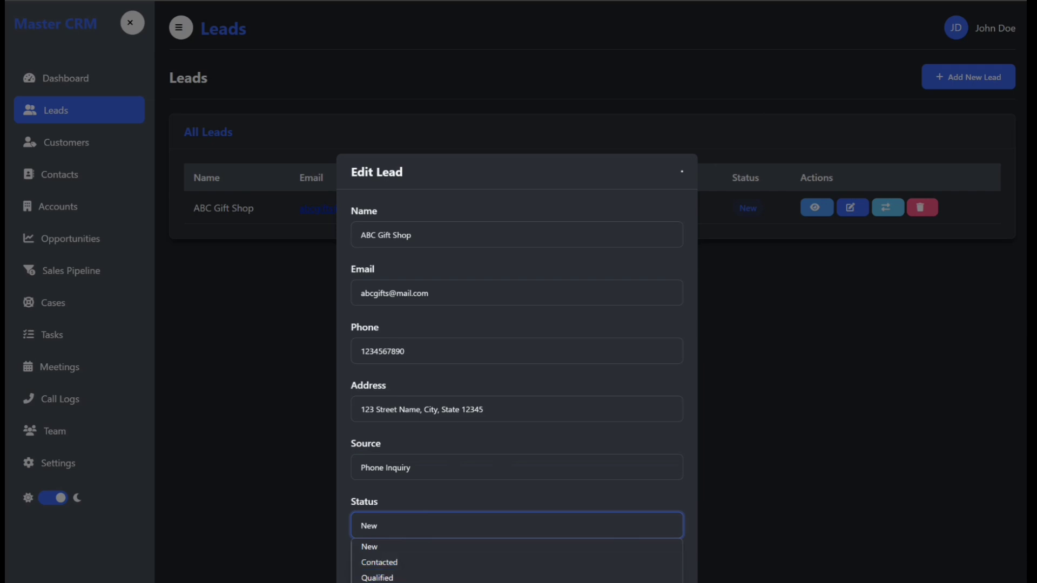
click(379, 550)
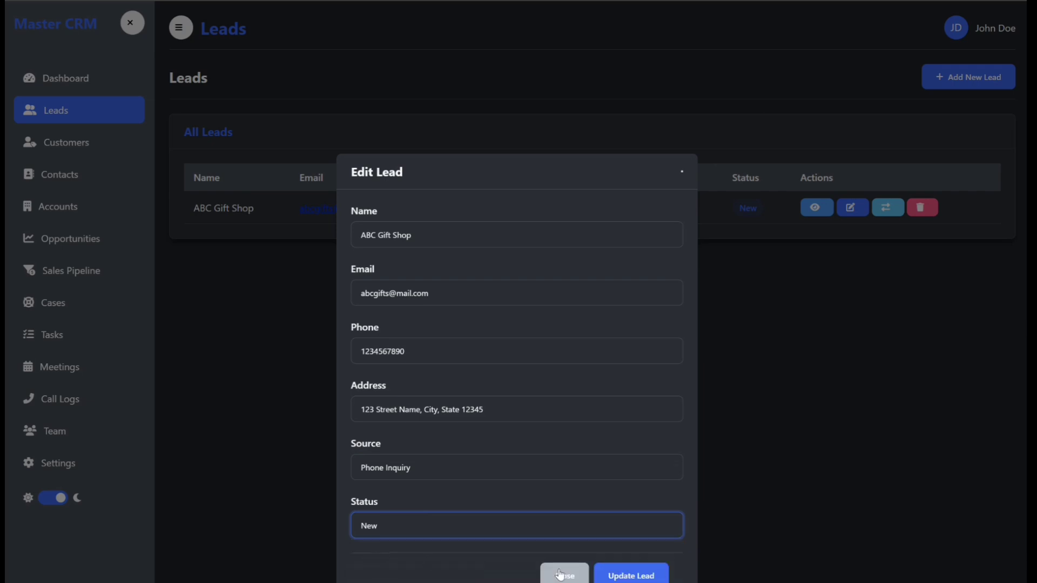
click(641, 577)
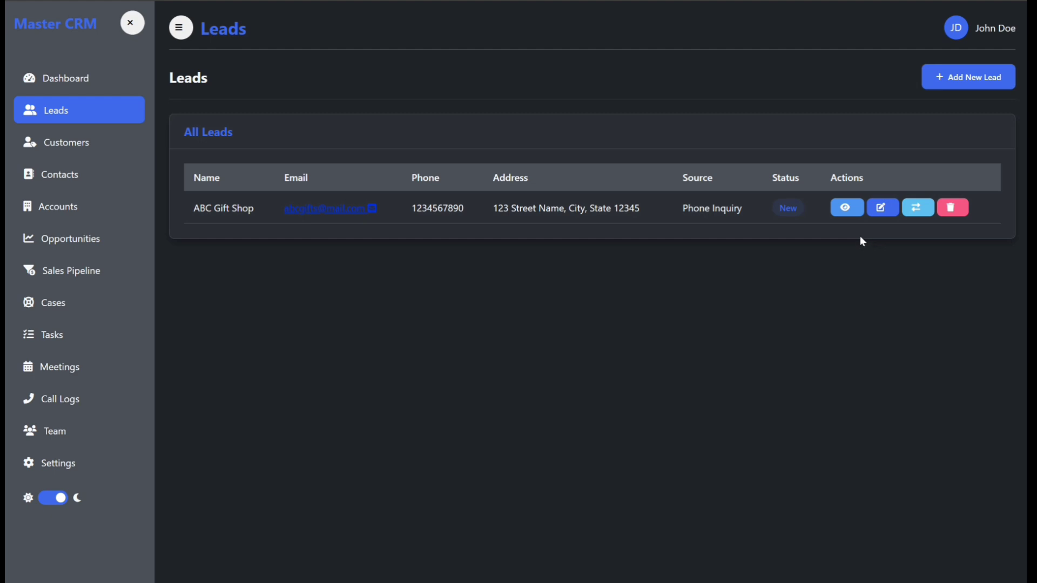
Step: Open a new lead form and enter the name XYZ Cleaning Company
click(945, 78)
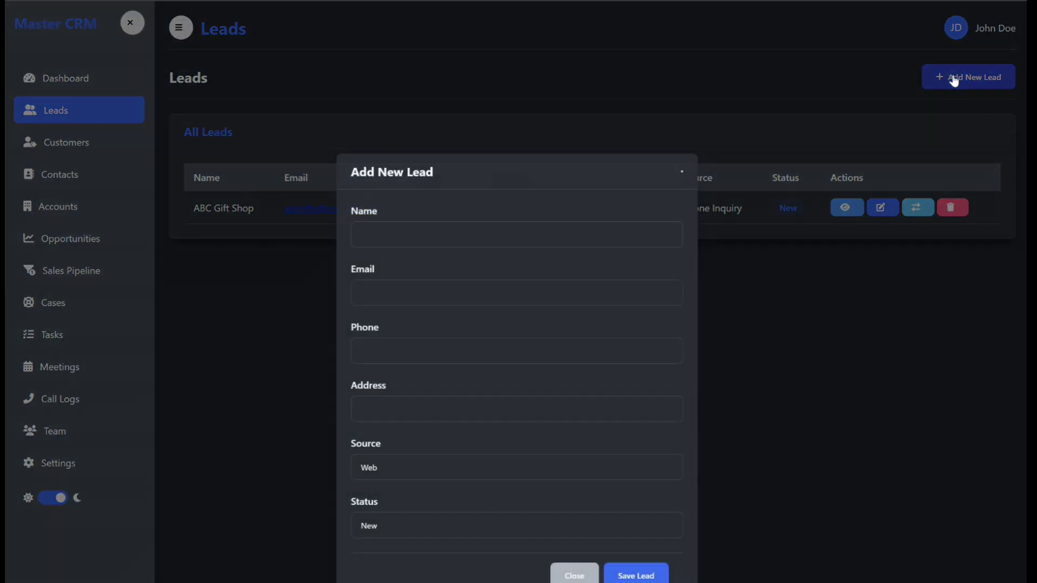
click(398, 233)
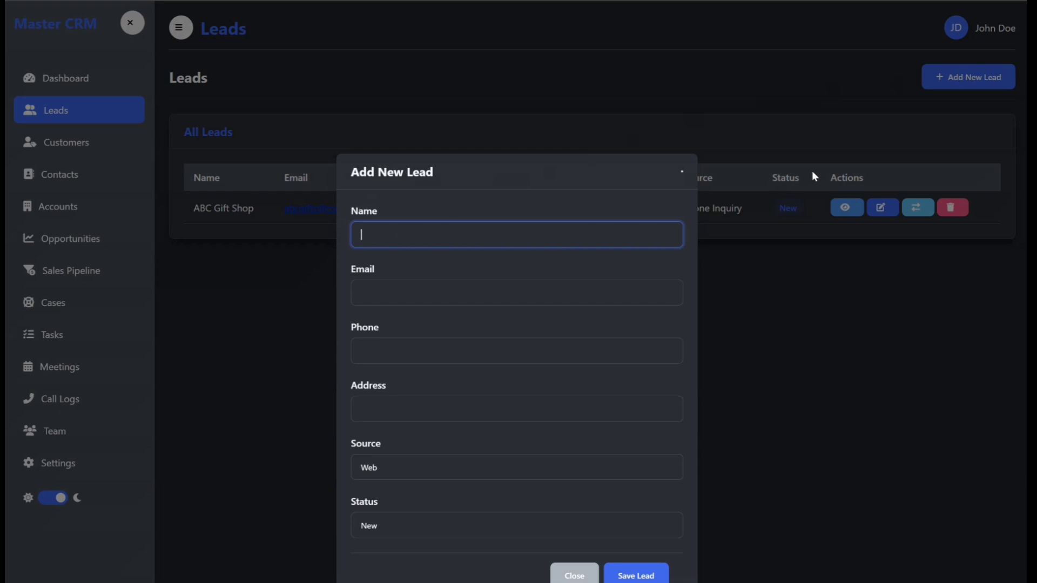
text(xyz Cleaning Company)
Step: Fill in the new lead's e-mail address and phone number
click(373, 289)
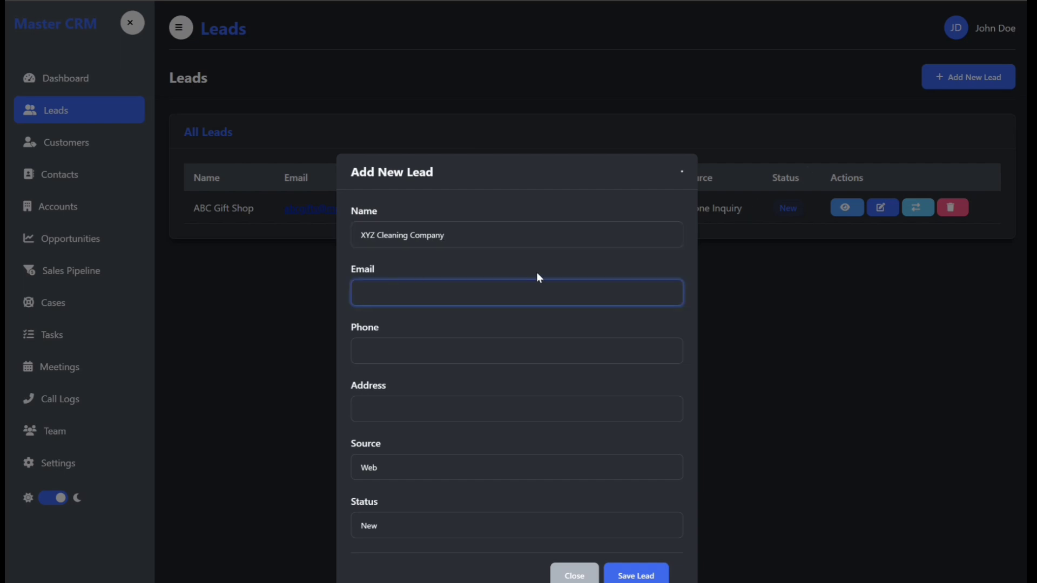
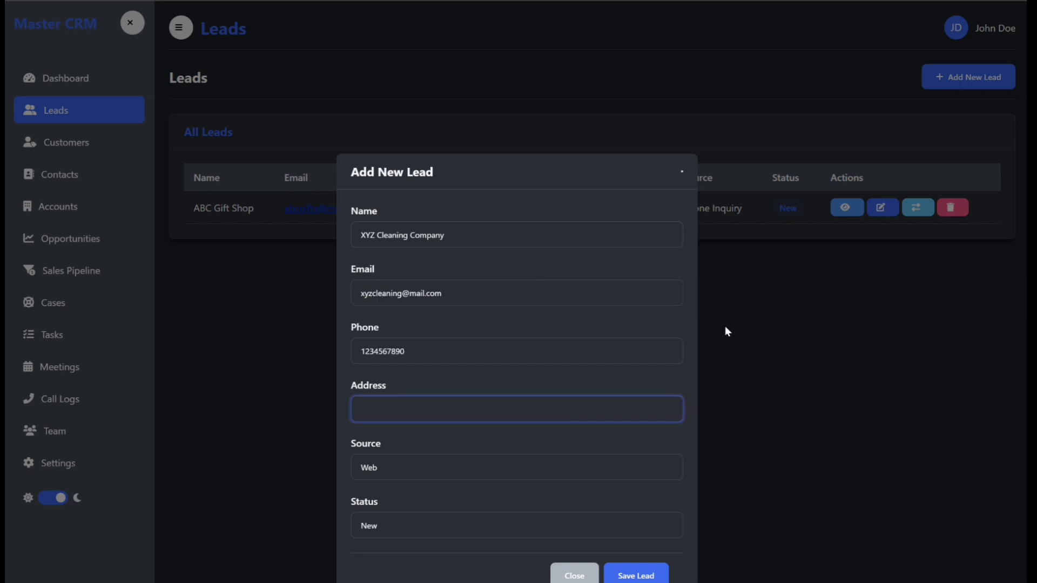
Step: Enter the XYZ Cleaning Company lead's street address
text(123 Main Street, City, State 12345)
Step: Set the lead's source to Referral and status to Contacted, then save the lead
click(419, 468)
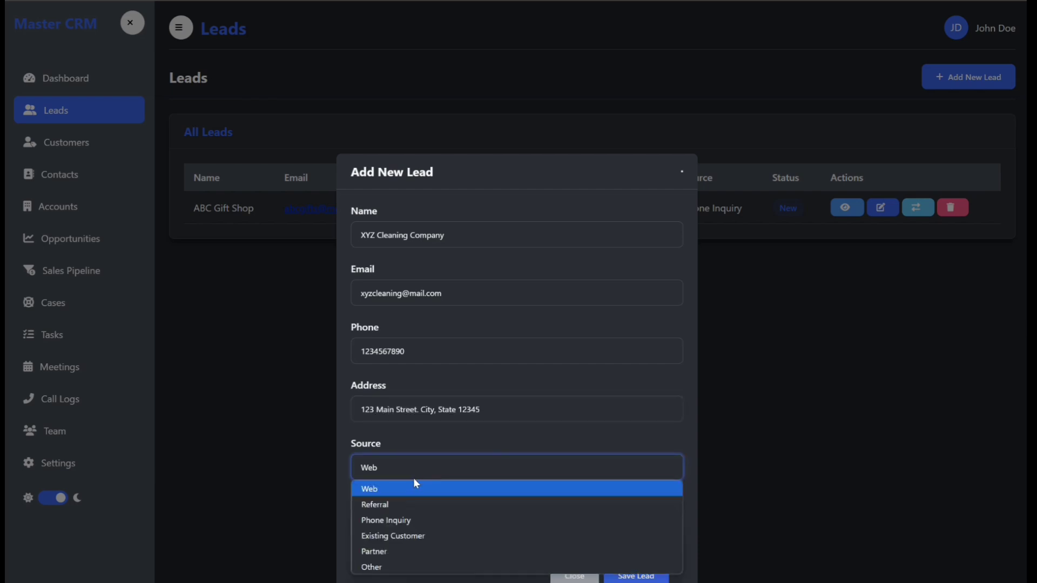
click(407, 501)
click(429, 526)
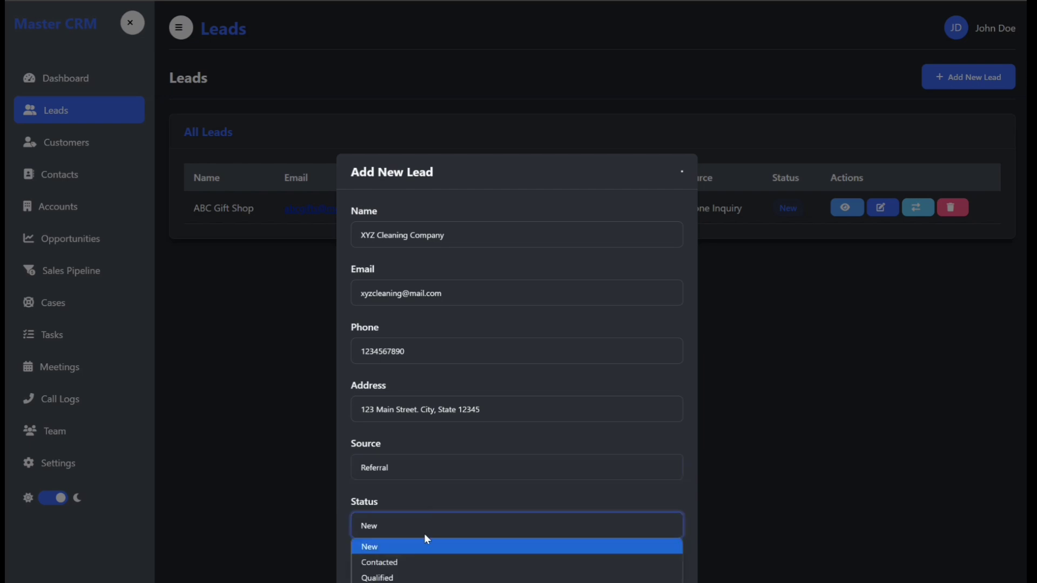
click(424, 564)
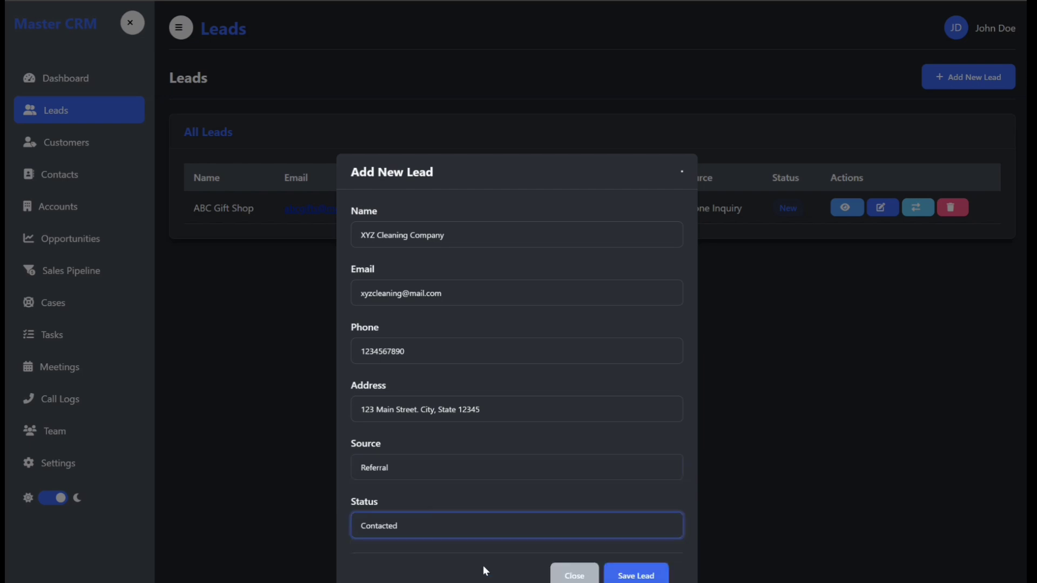
click(637, 573)
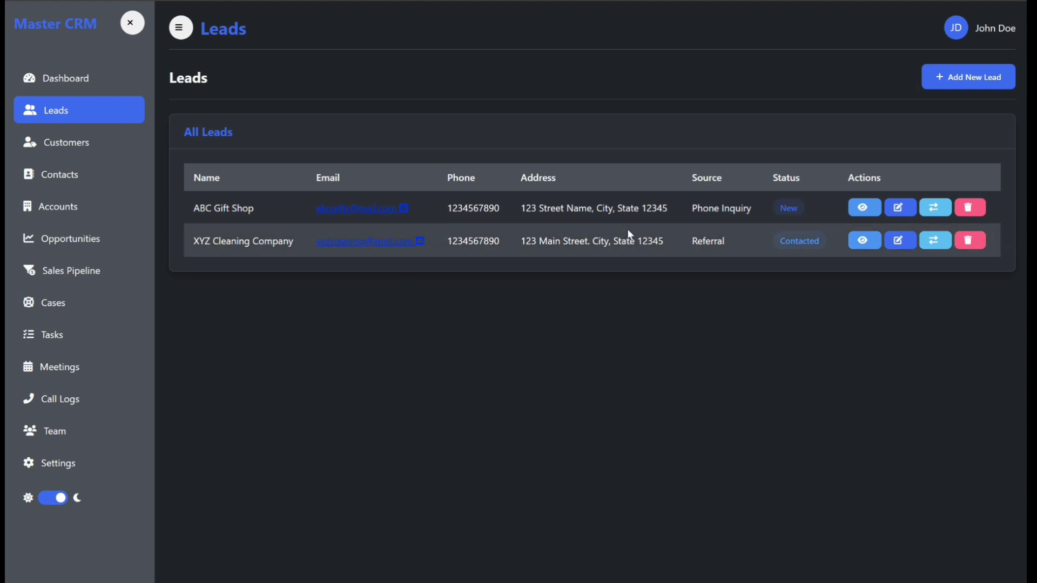
Step: Add a lead named 123 Fresh LLC with its contact details, source Existing Customer and status Qualified
click(951, 84)
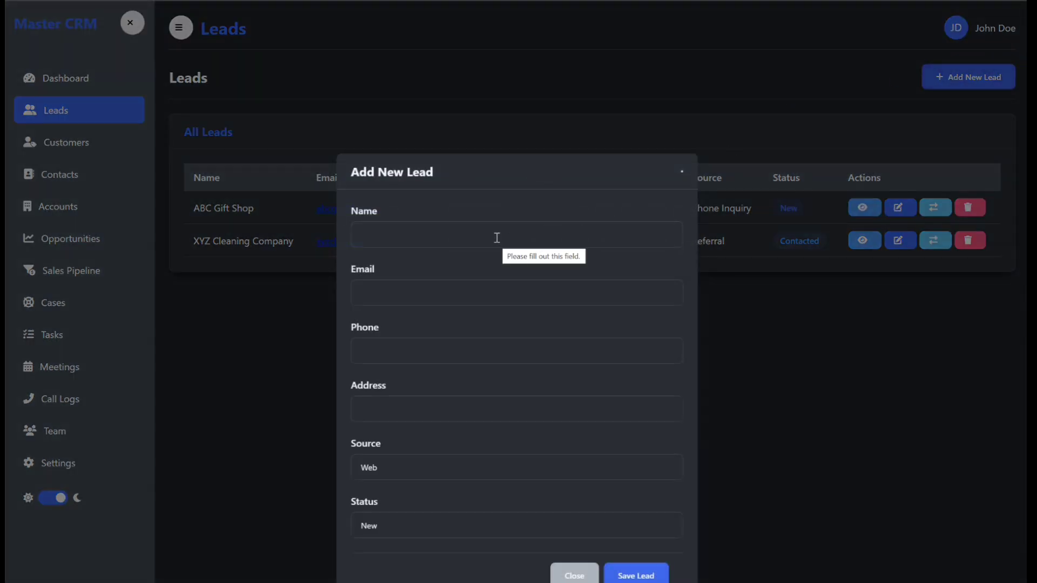
click(395, 469)
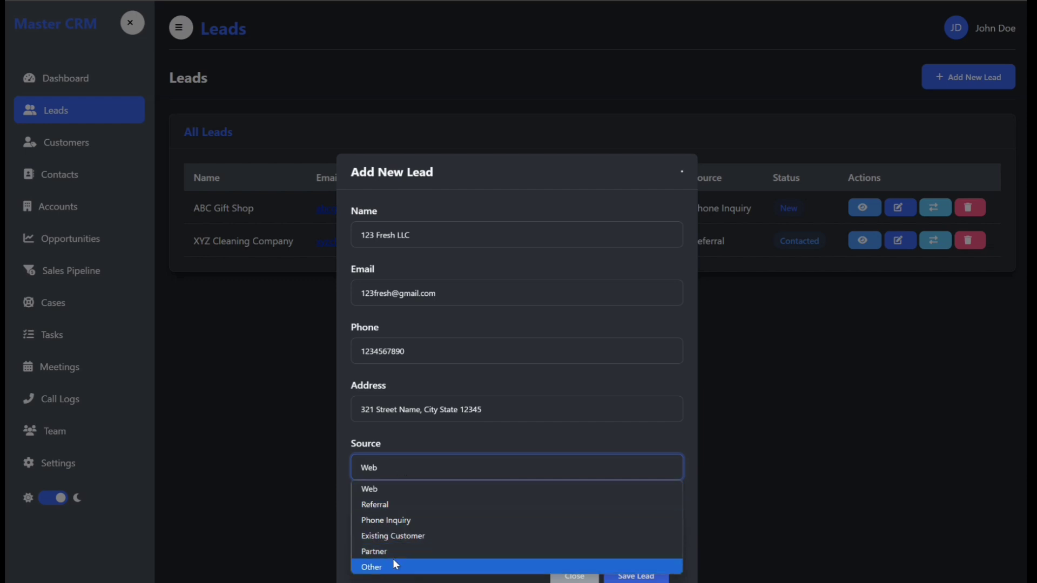
click(396, 540)
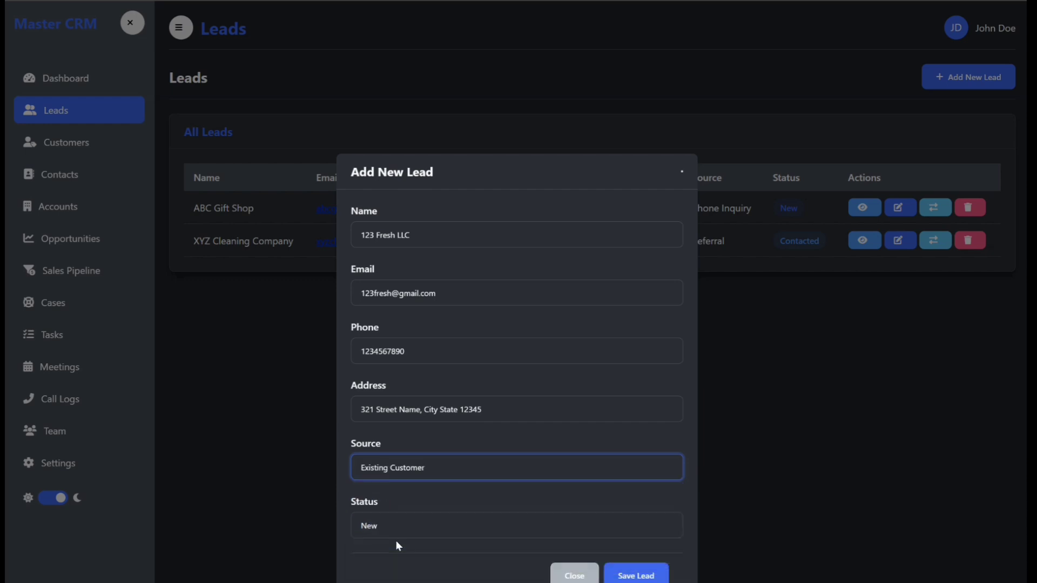
click(418, 524)
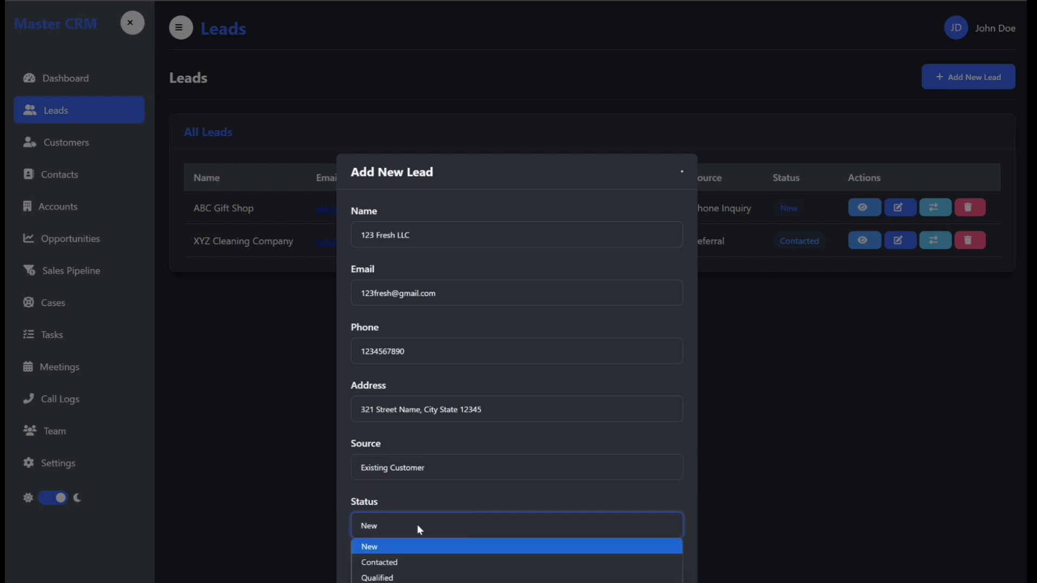
click(406, 577)
click(636, 577)
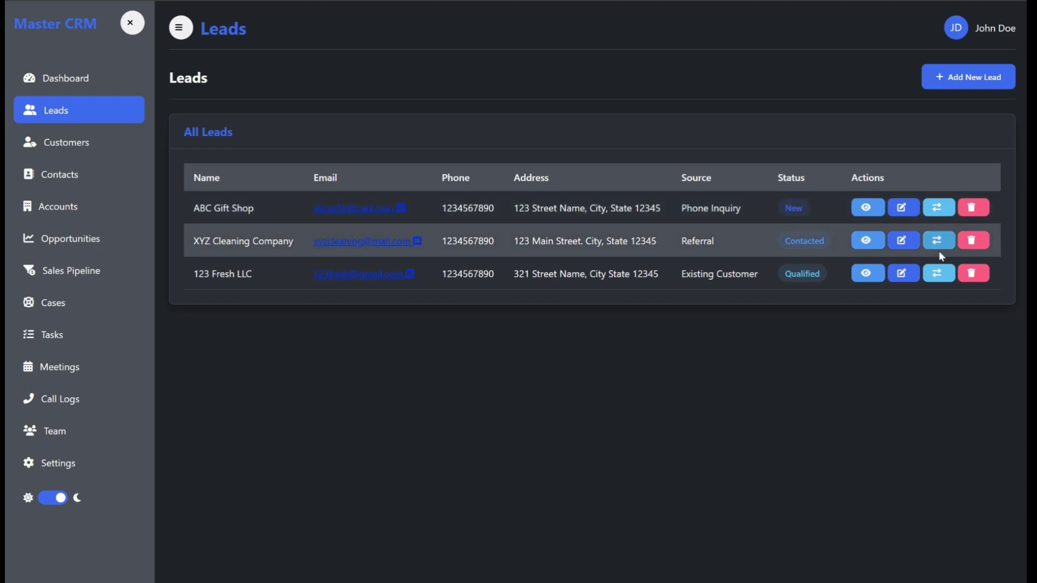
Step: Review the ABC Gift Shop lead's details, then open its edit form and update it unchanged
click(866, 209)
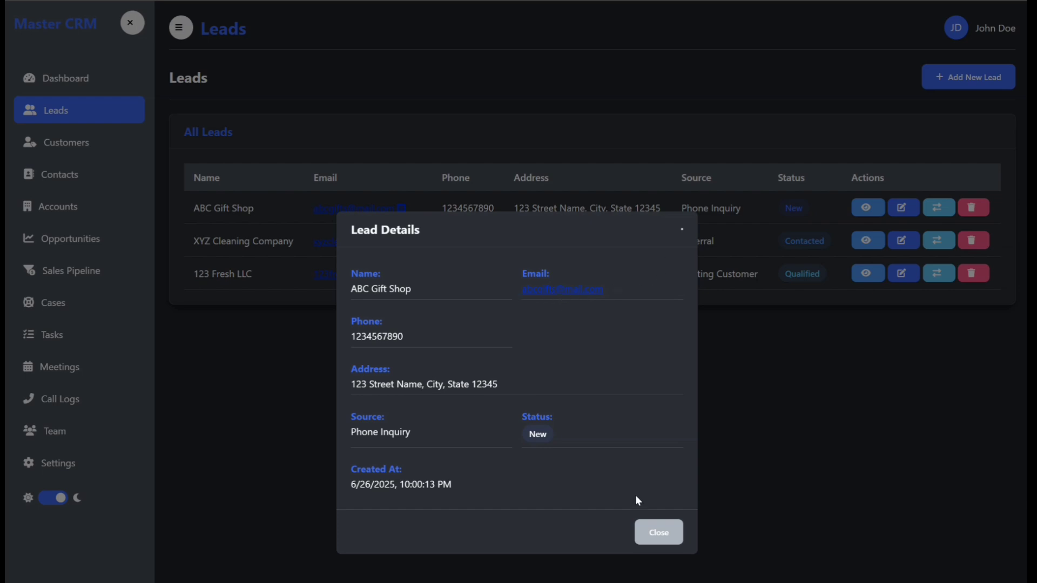
click(649, 536)
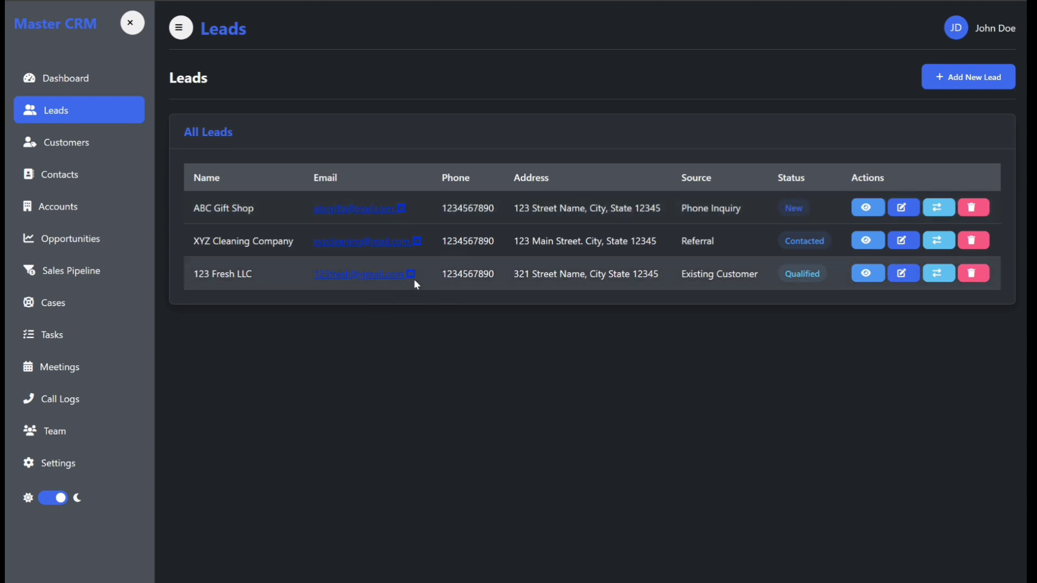
click(900, 209)
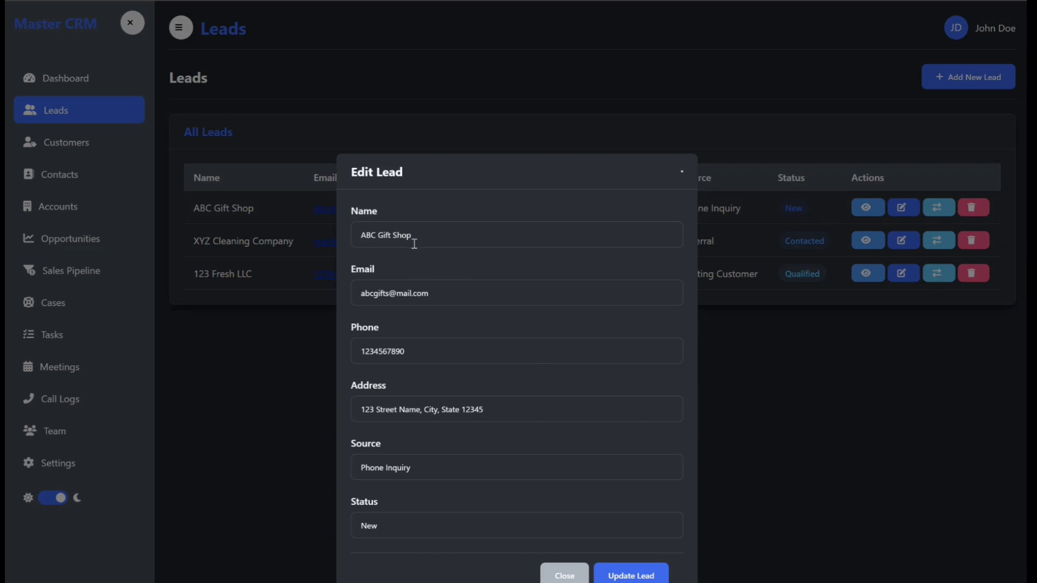
click(633, 575)
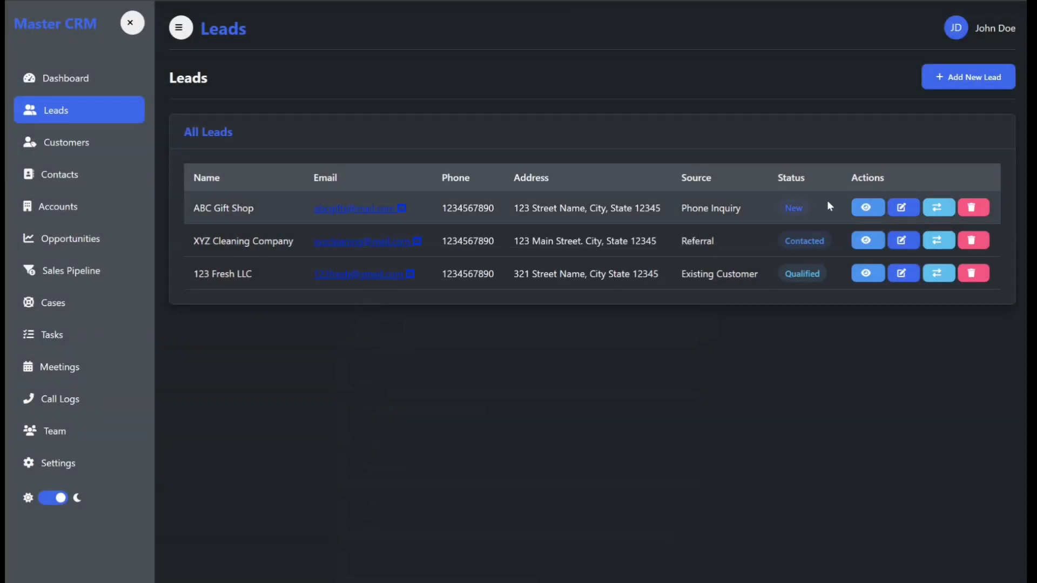
Step: Browse the customer segment options for converting the ABC Gift Shop lead, then cancel the conversion
click(938, 212)
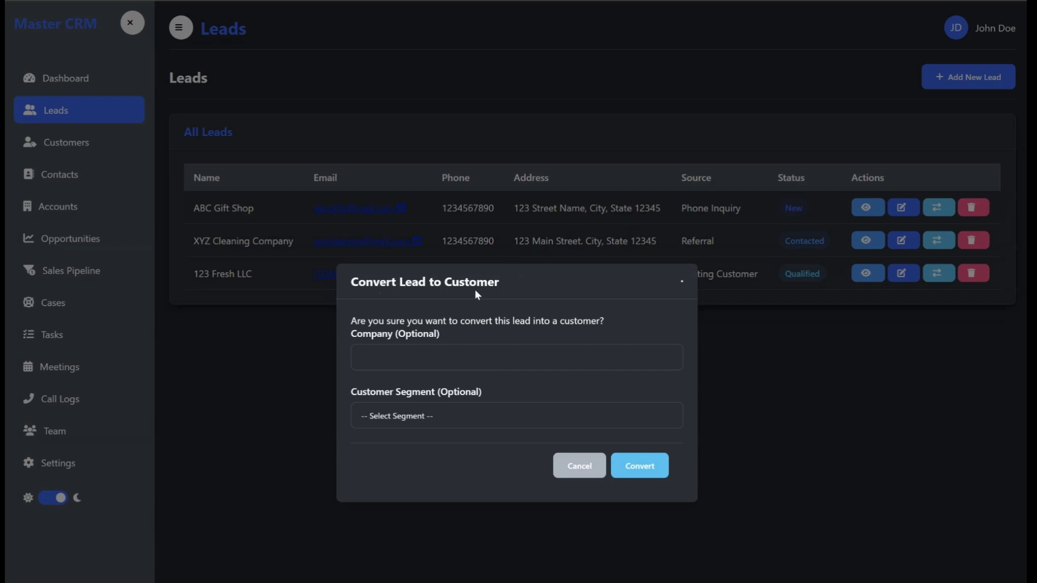
click(446, 416)
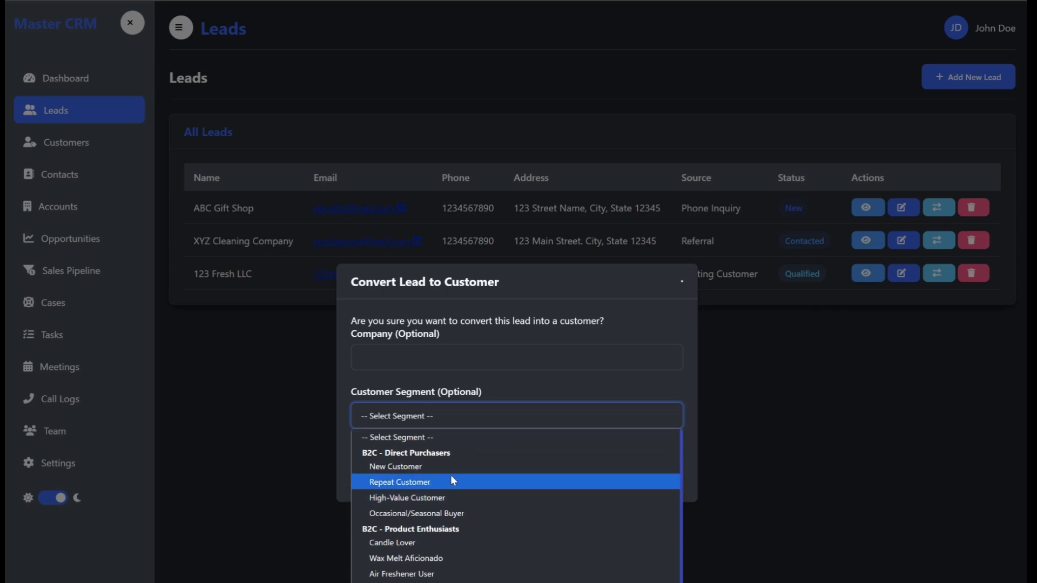
scroll(451, 474, down, 3)
scroll(450, 475, up, 3)
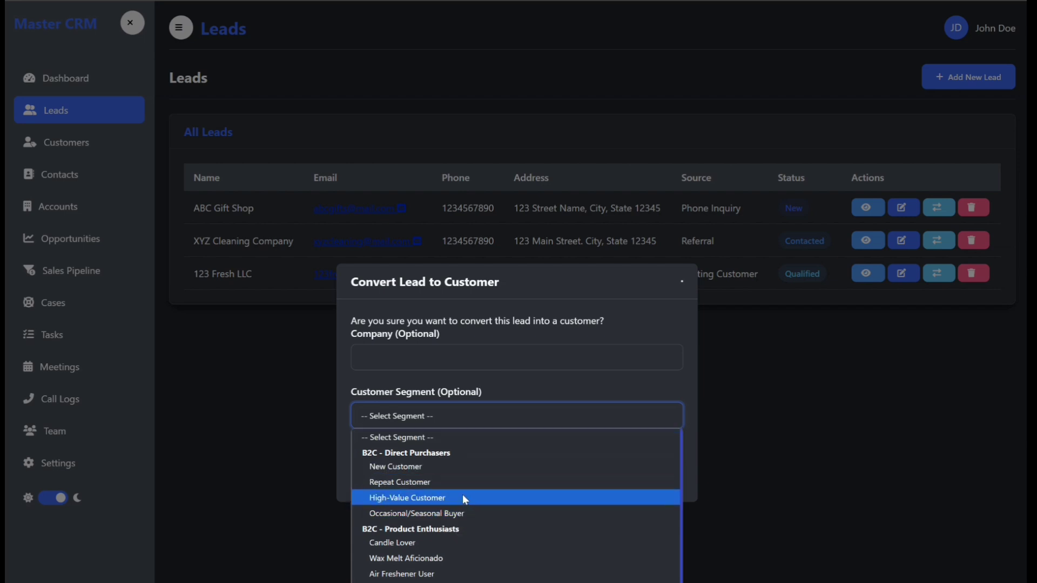
scroll(459, 494, down, 5)
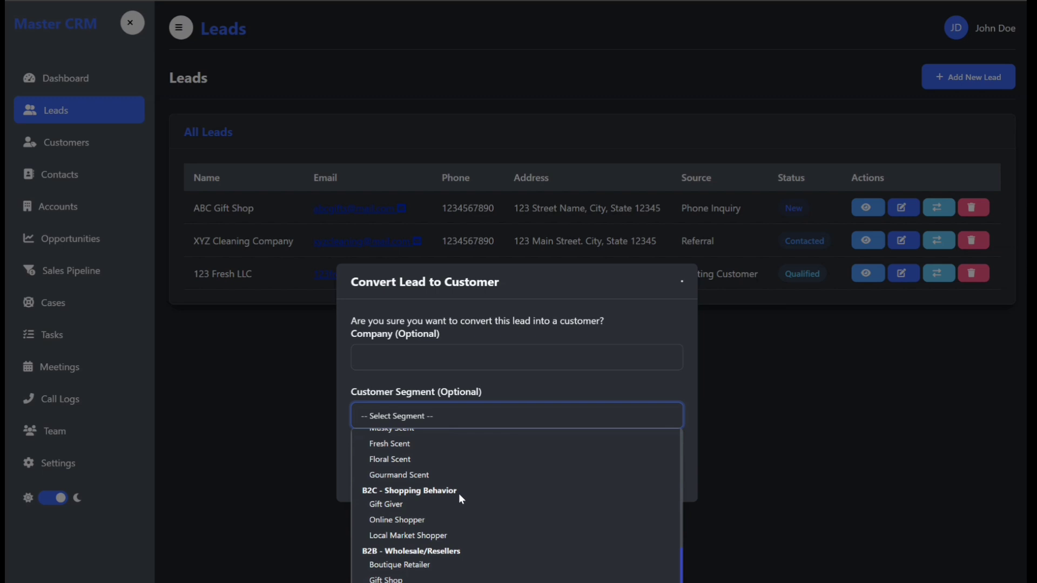
scroll(460, 557, up, 5)
scroll(460, 559, down, 5)
click(629, 376)
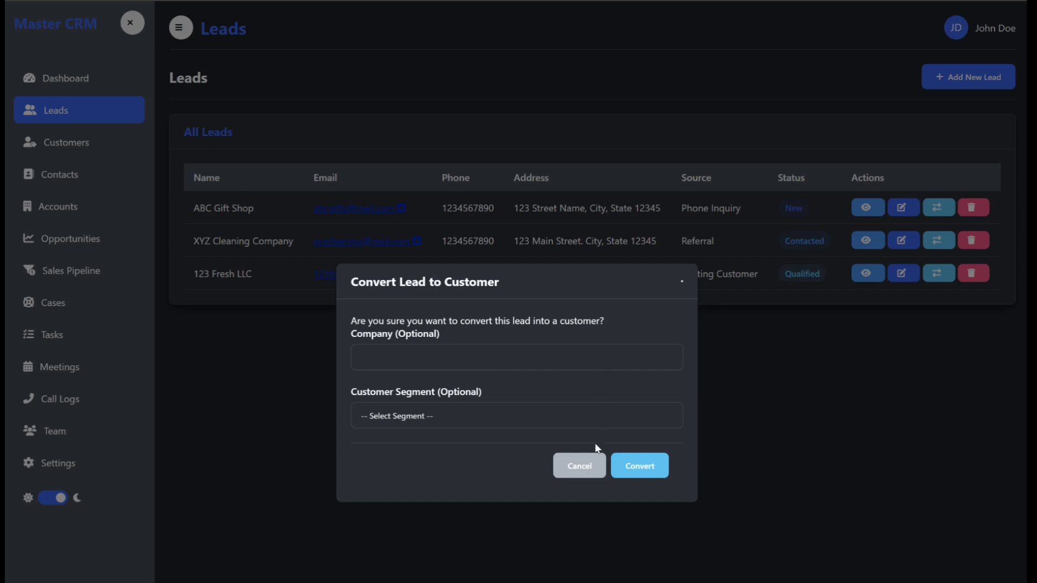
click(575, 465)
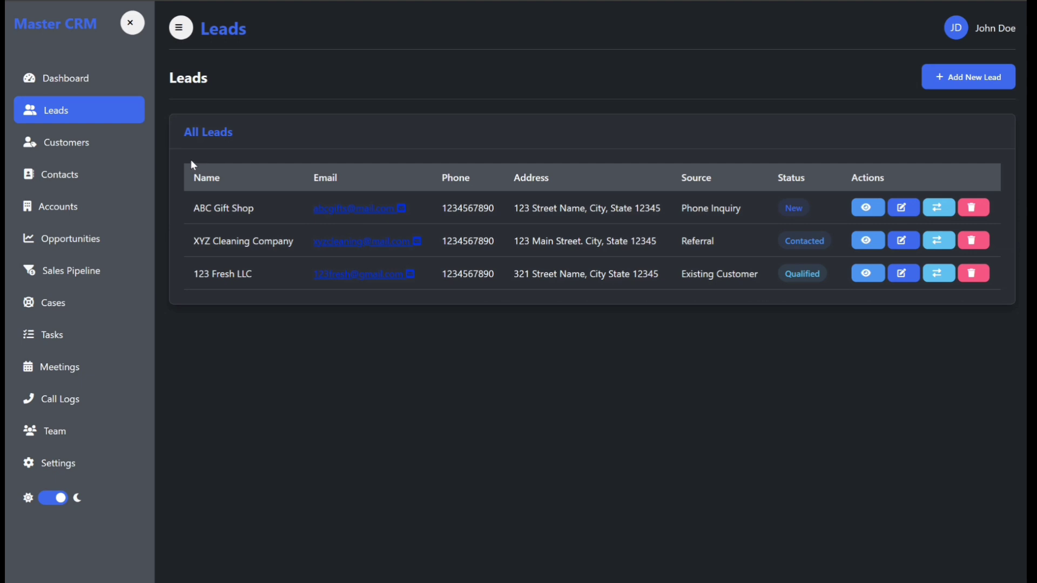
Step: Open the Customers page and view the new-customer form, then close it
click(65, 147)
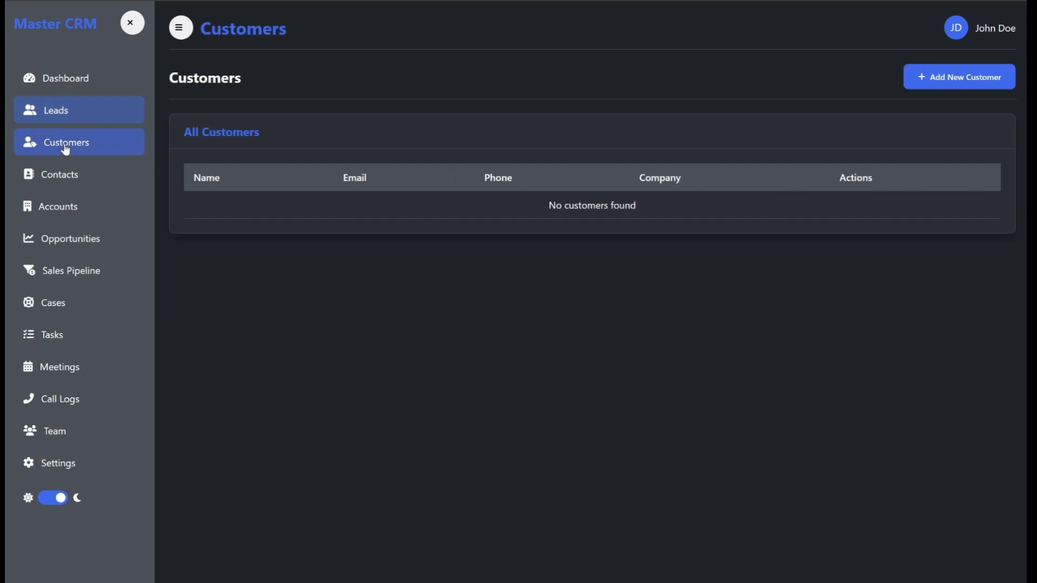
click(937, 77)
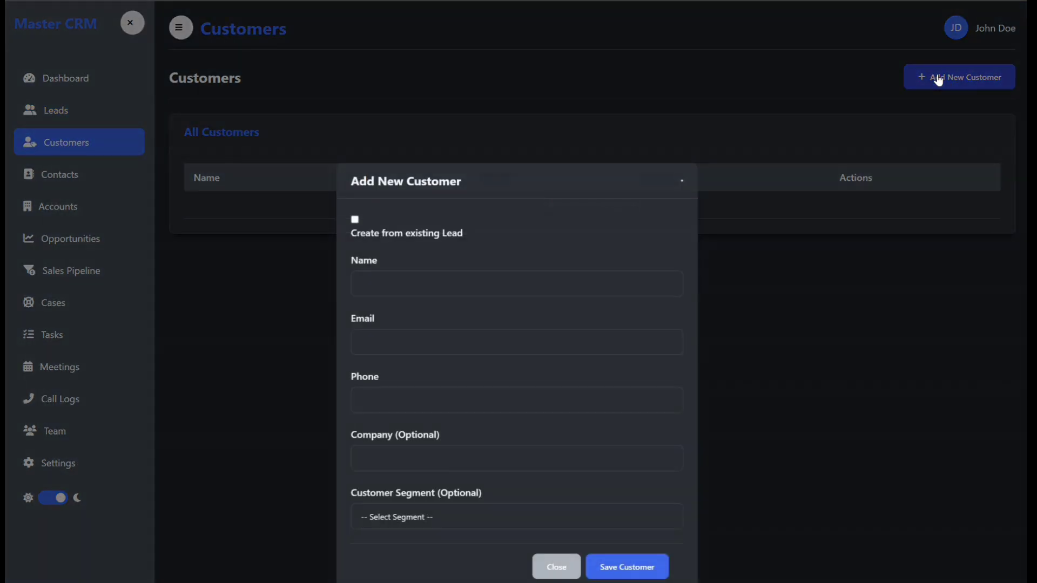
click(553, 568)
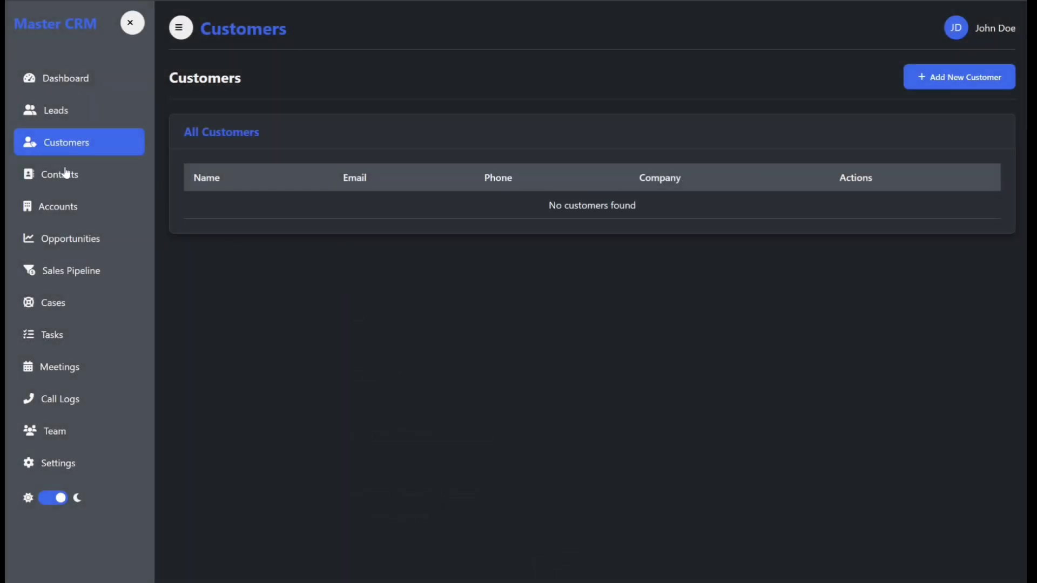
Step: Open a new contact form on the Contacts page and fill it from the existing ABC Gift Shop lead
click(64, 176)
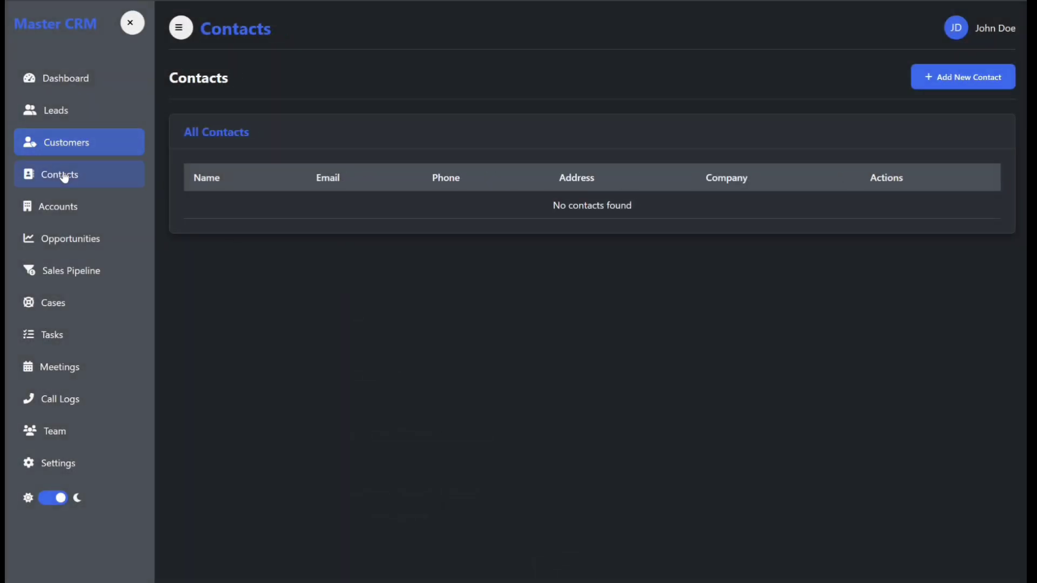
click(958, 77)
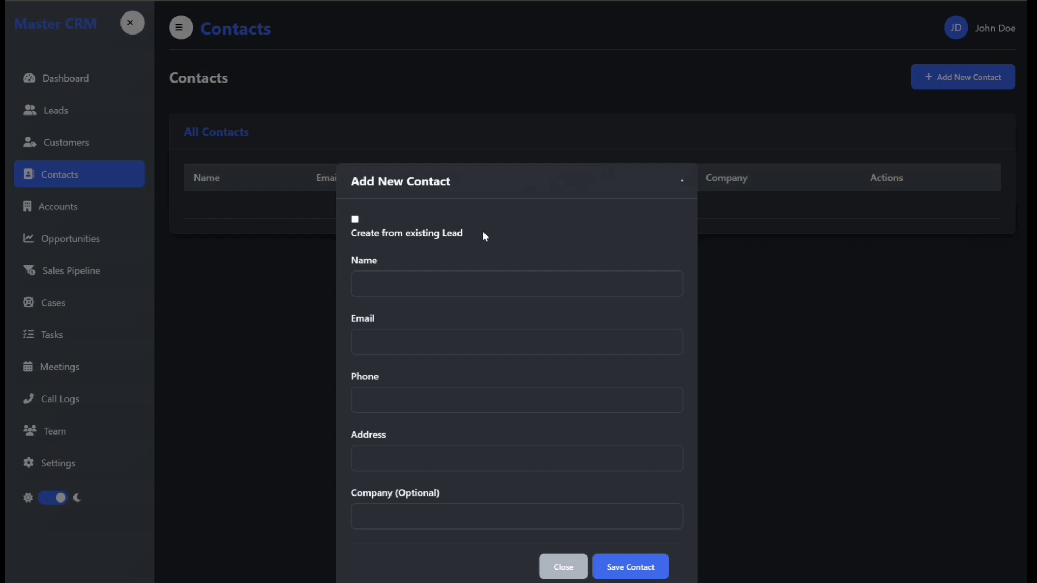
click(407, 281)
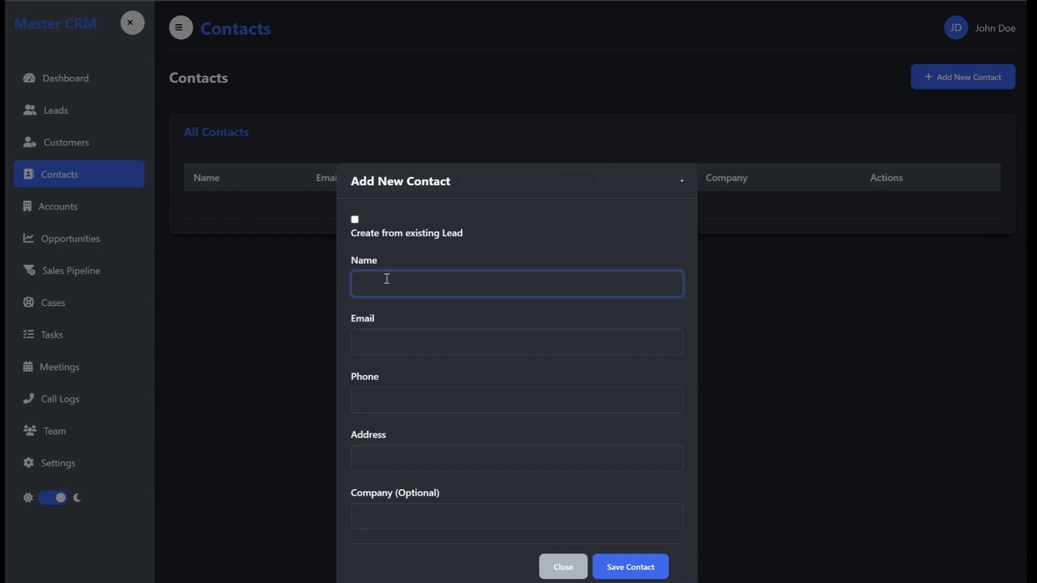
click(422, 522)
click(411, 465)
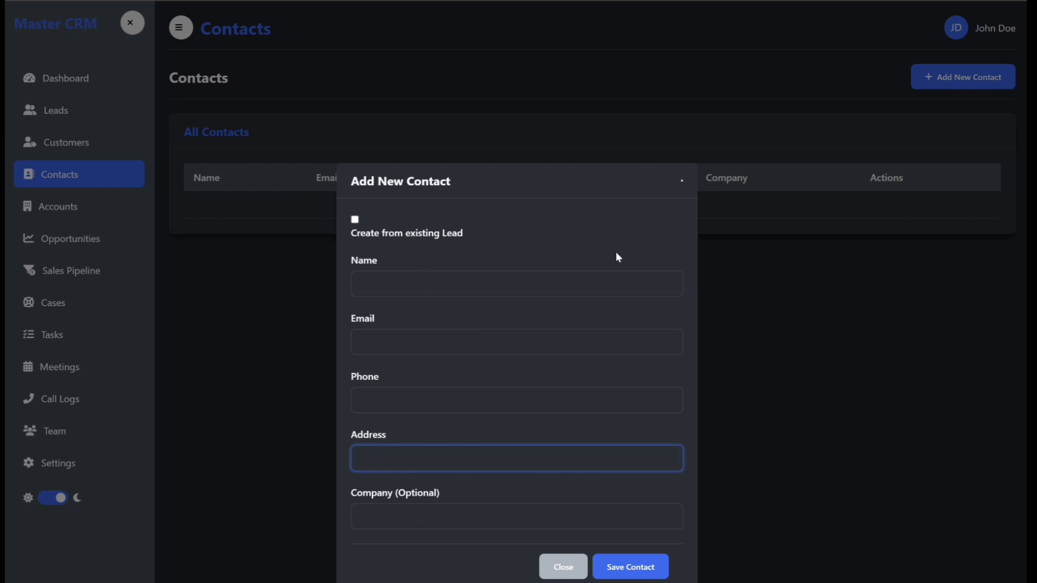
click(356, 220)
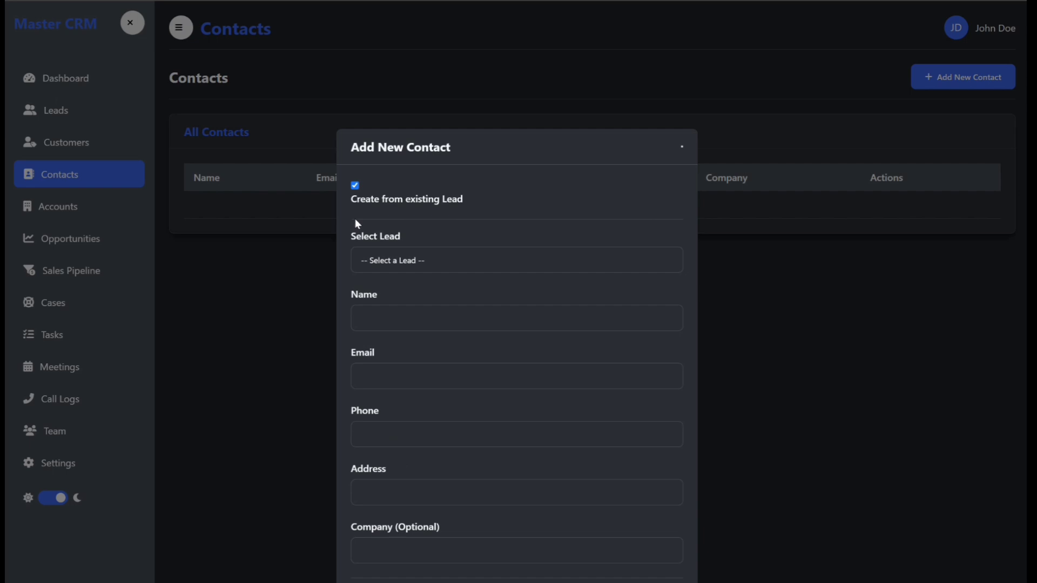
click(410, 265)
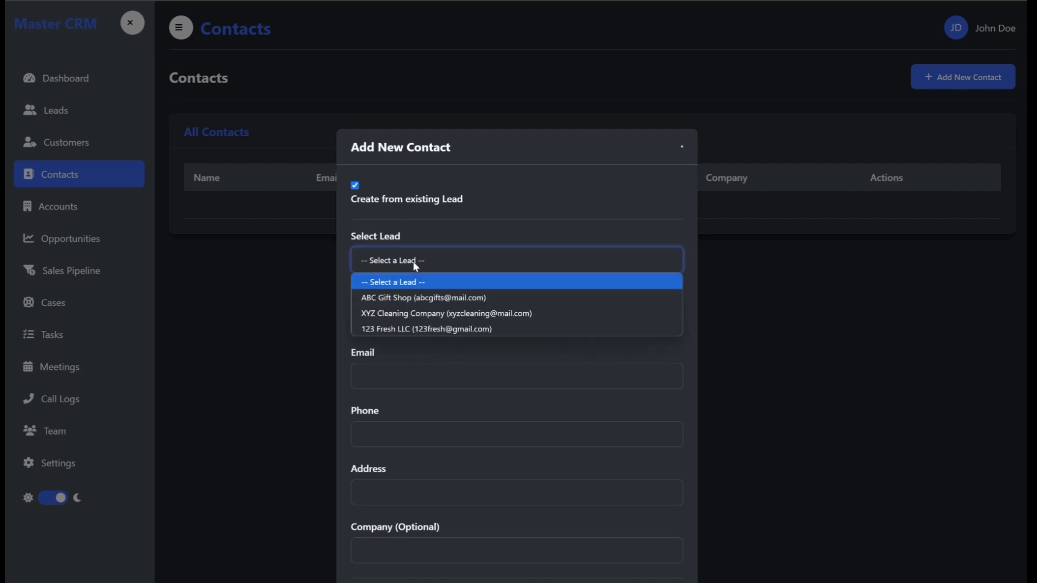
click(413, 297)
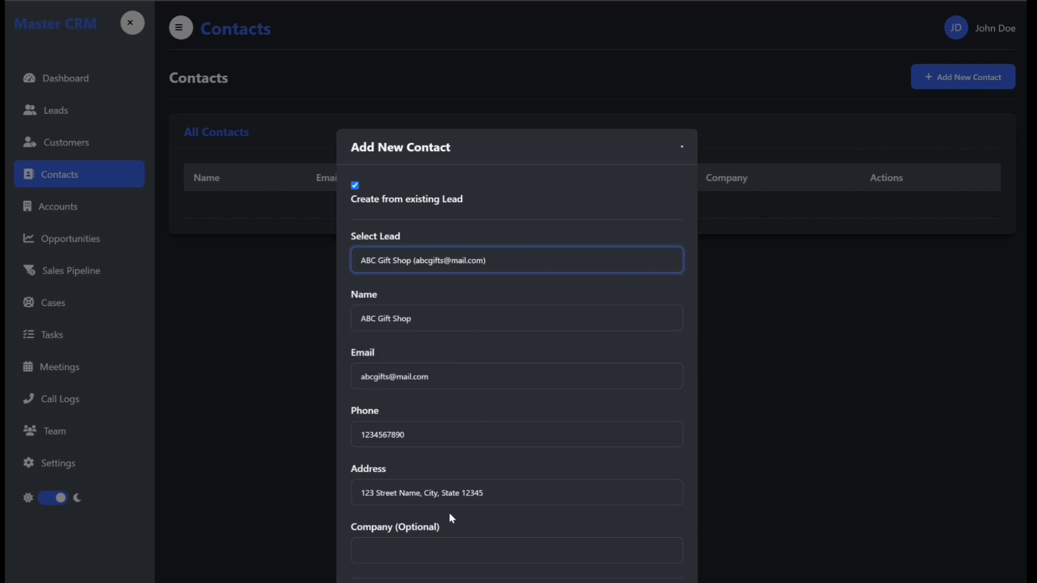
Step: Set the contact's company to ABC Gifts Shop and save the contact
click(441, 547)
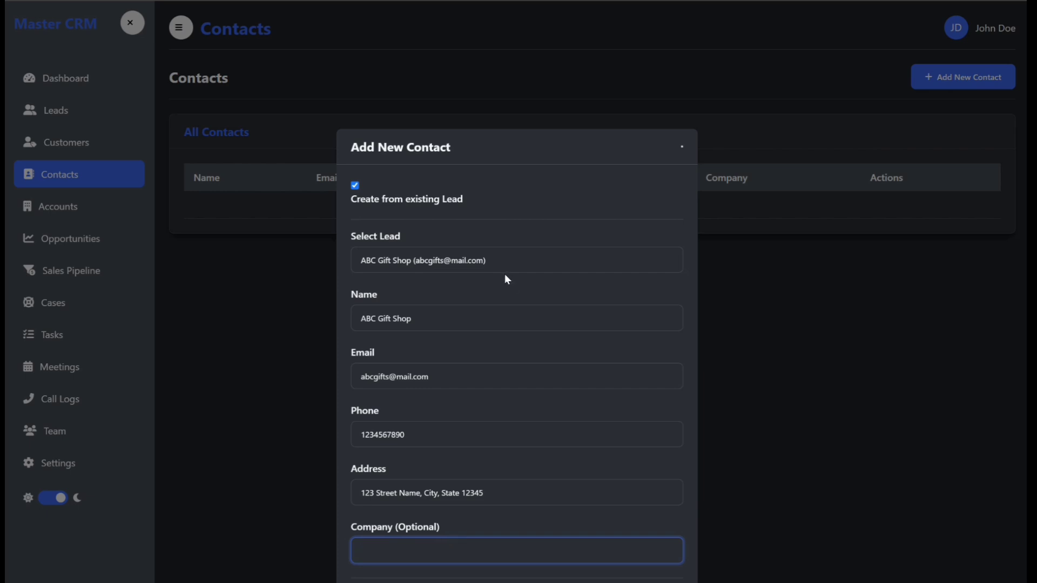
text(ABC Gifts)
text(Shop)
key(Return)
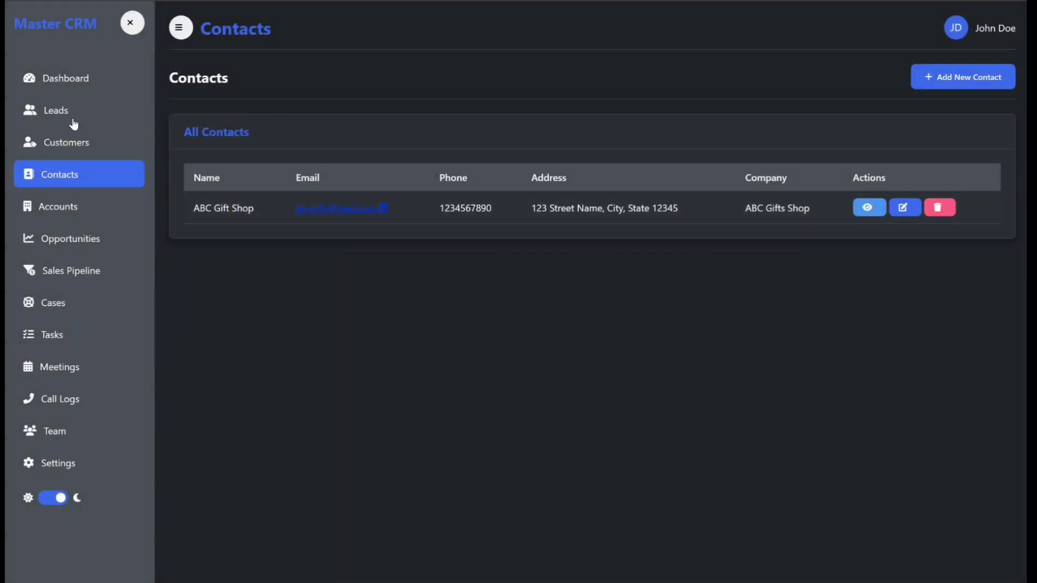
Step: Rename the ABC Gift Shop lead to a contact person's full name and update it
click(56, 113)
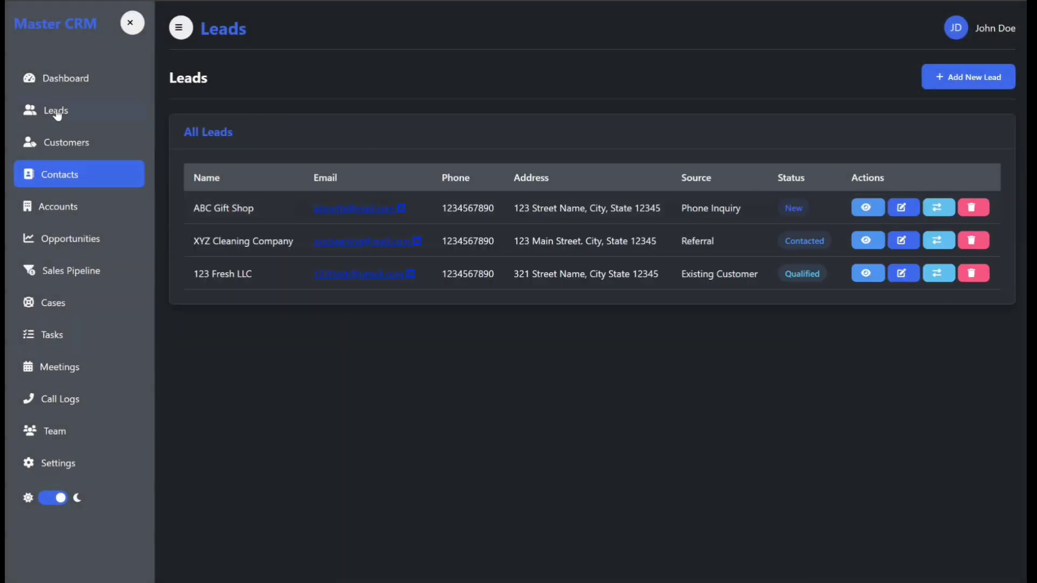
click(901, 207)
drag(423, 233, 300, 231)
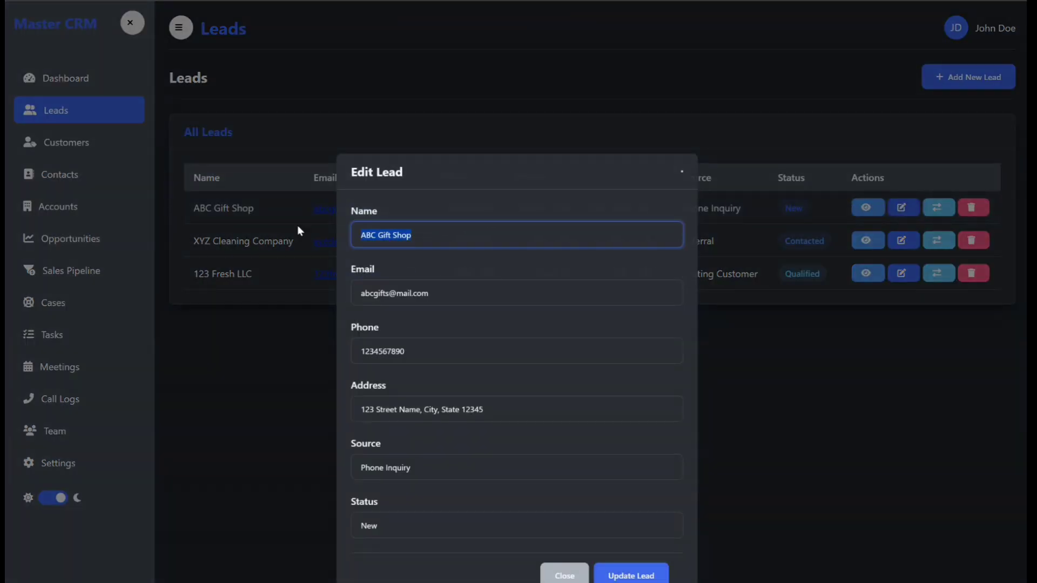
text(Jane Smith)
click(621, 577)
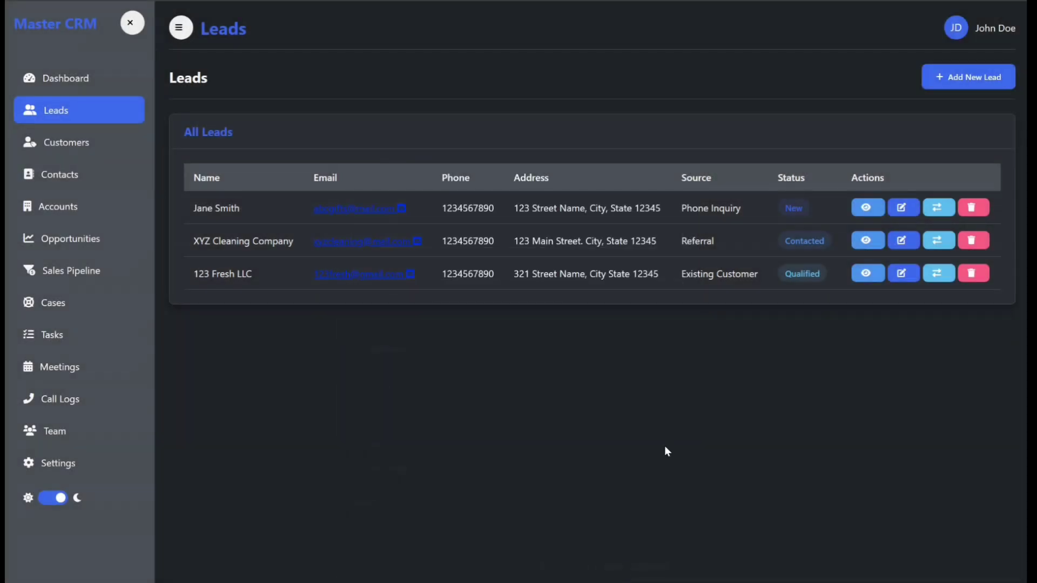
Step: Rename the XYZ Cleaning Company lead to a contact person's full name and update it
click(899, 241)
drag(447, 234, 300, 235)
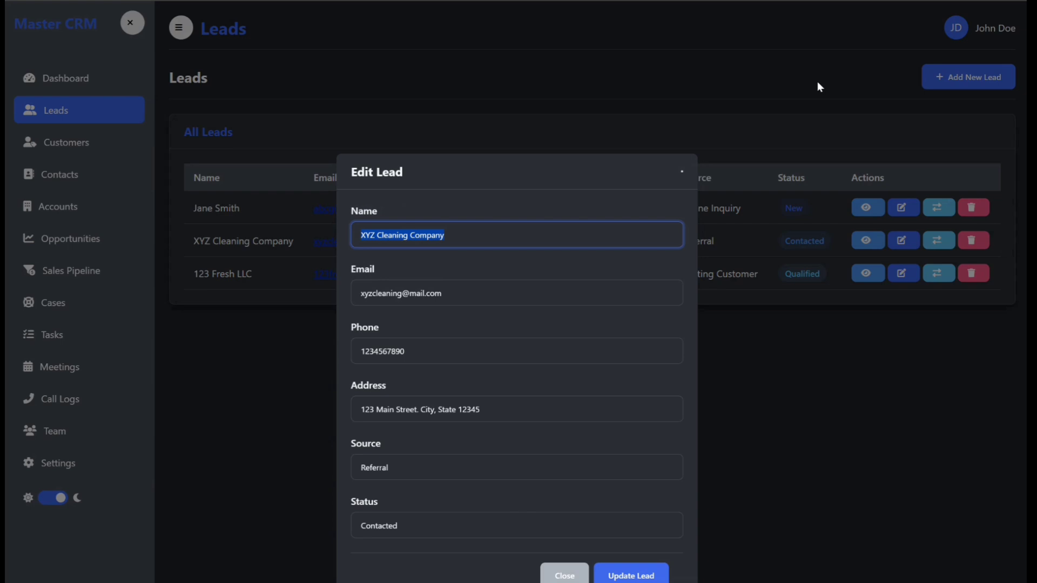
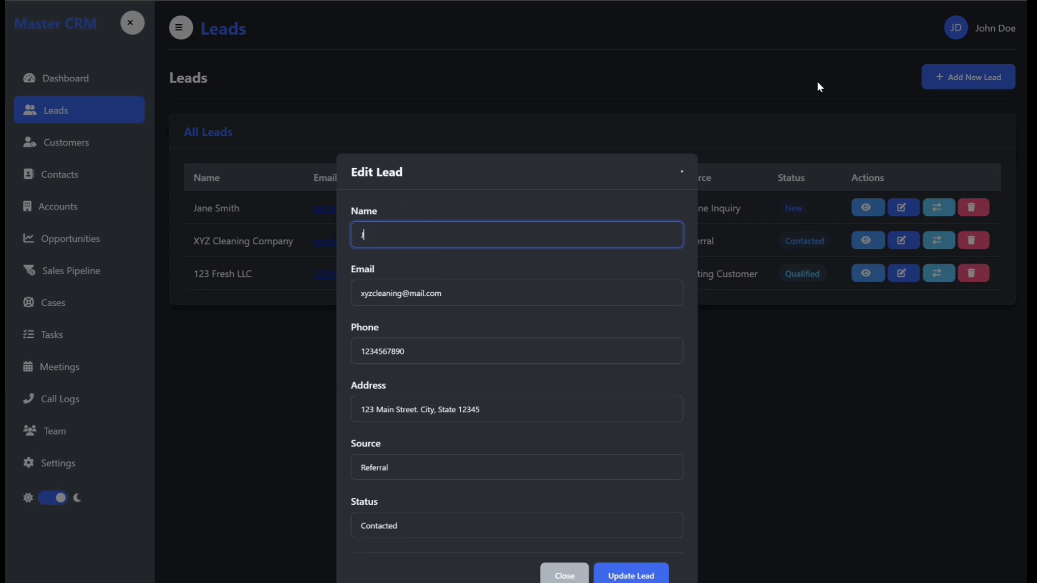
click(627, 574)
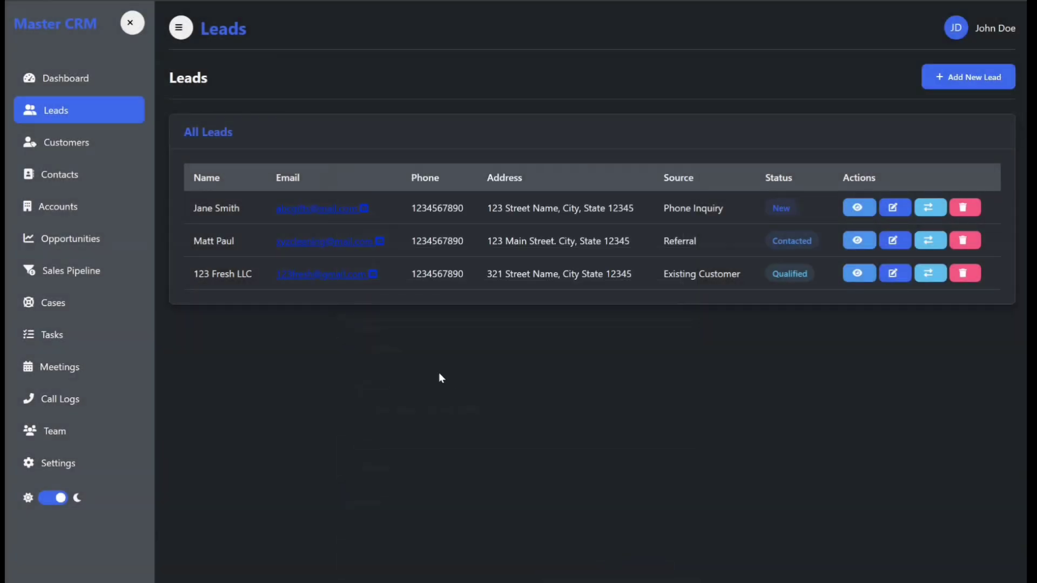
Step: Rename the 123 Fresh LLC lead to a contact person's full name and update it
click(893, 275)
drag(416, 236, 328, 234)
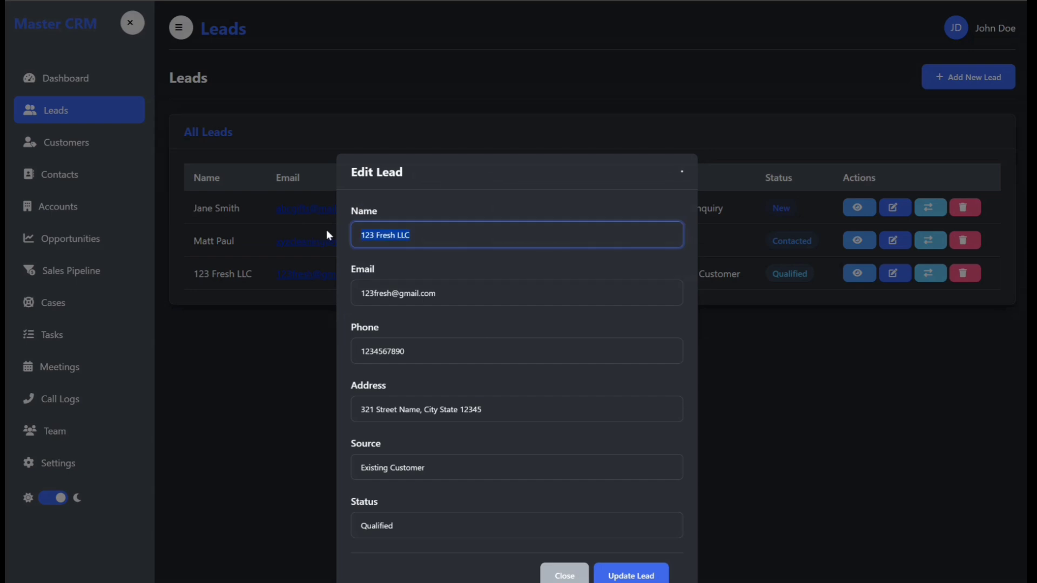
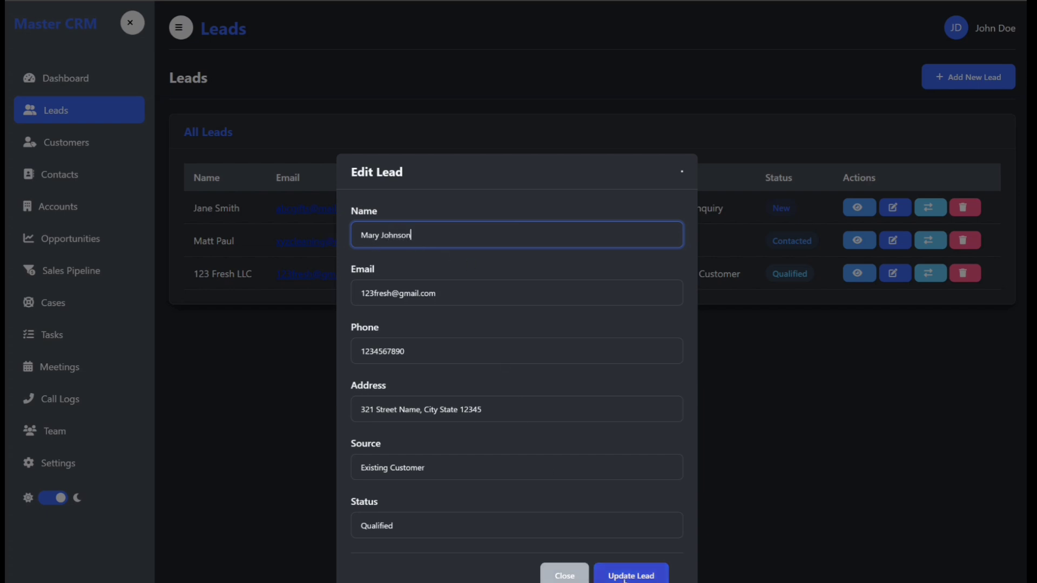
click(624, 577)
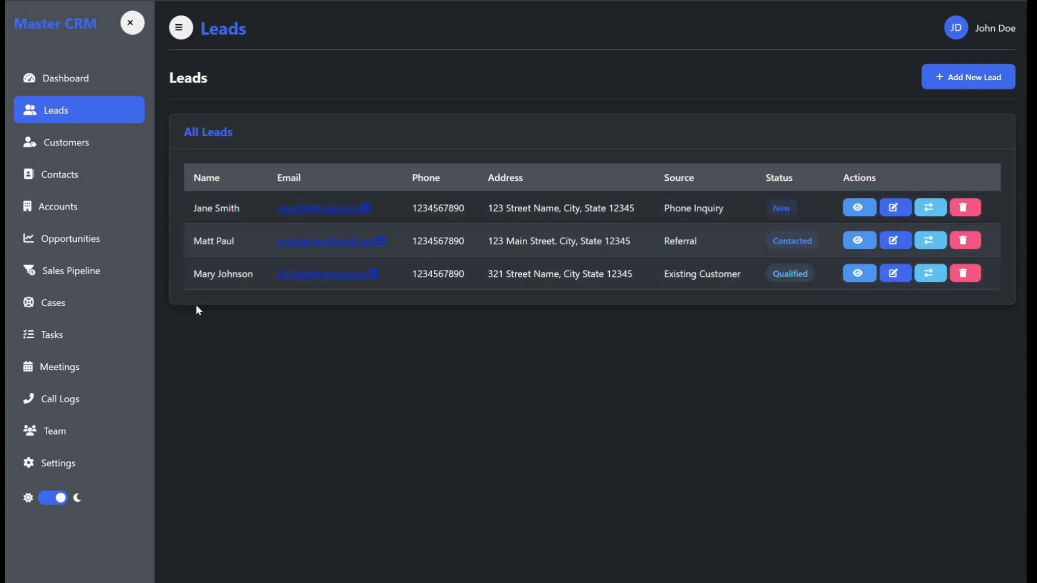
Step: Open a new contact form and fill it from the existing lead formerly named ABC Gift Shop
click(64, 172)
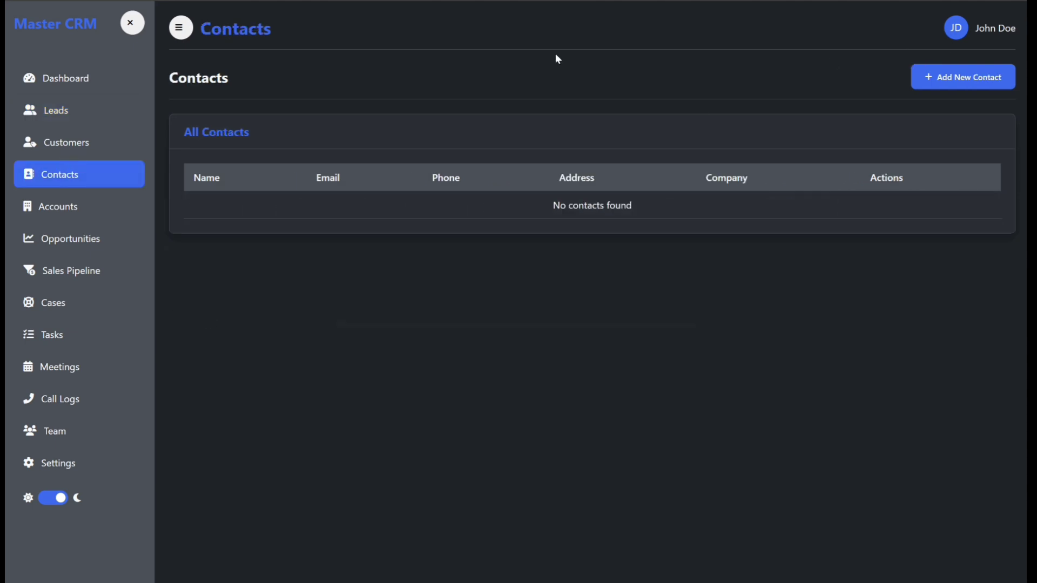
click(958, 85)
click(356, 221)
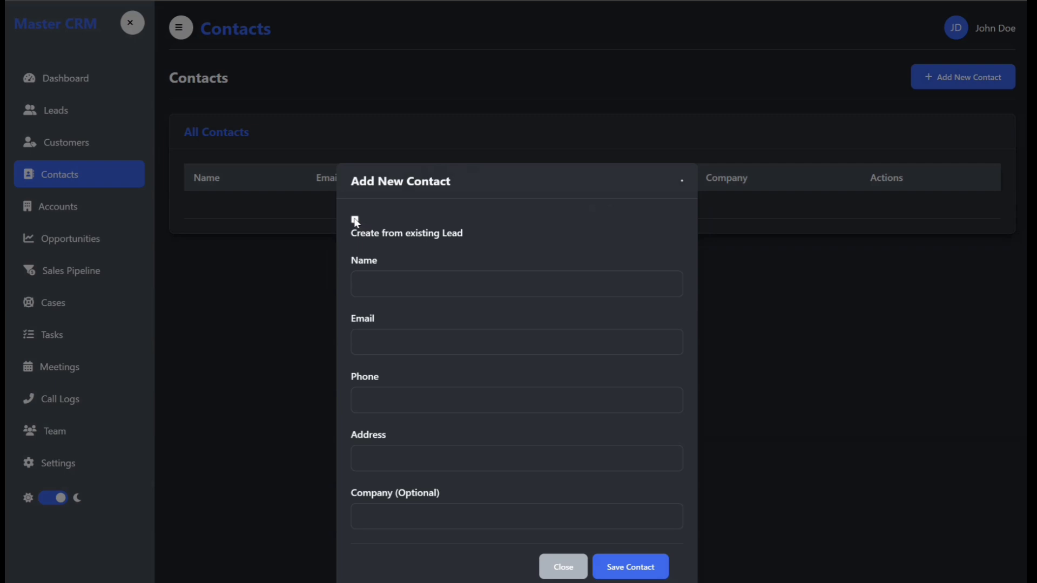
click(356, 220)
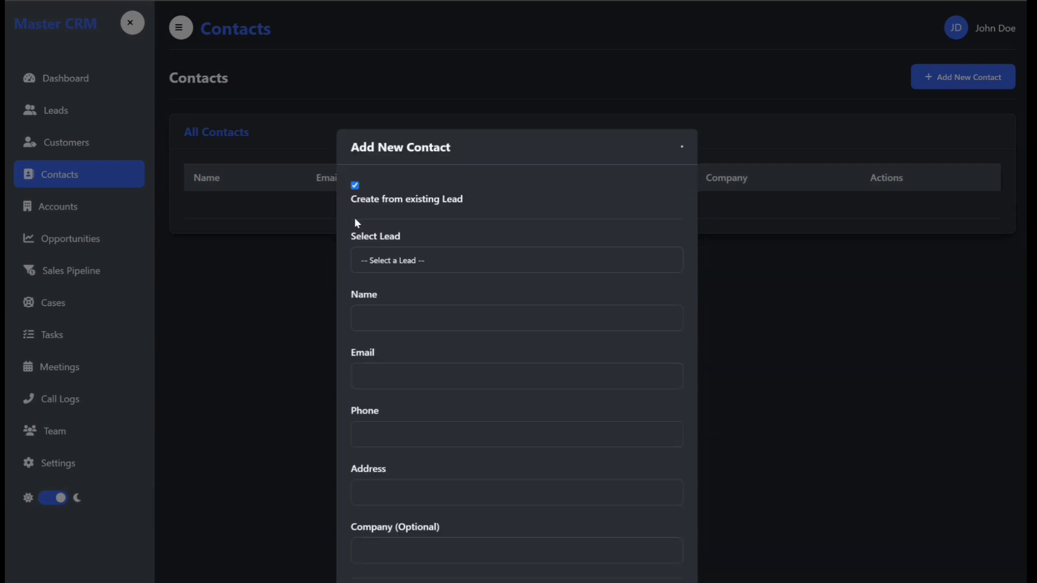
click(428, 262)
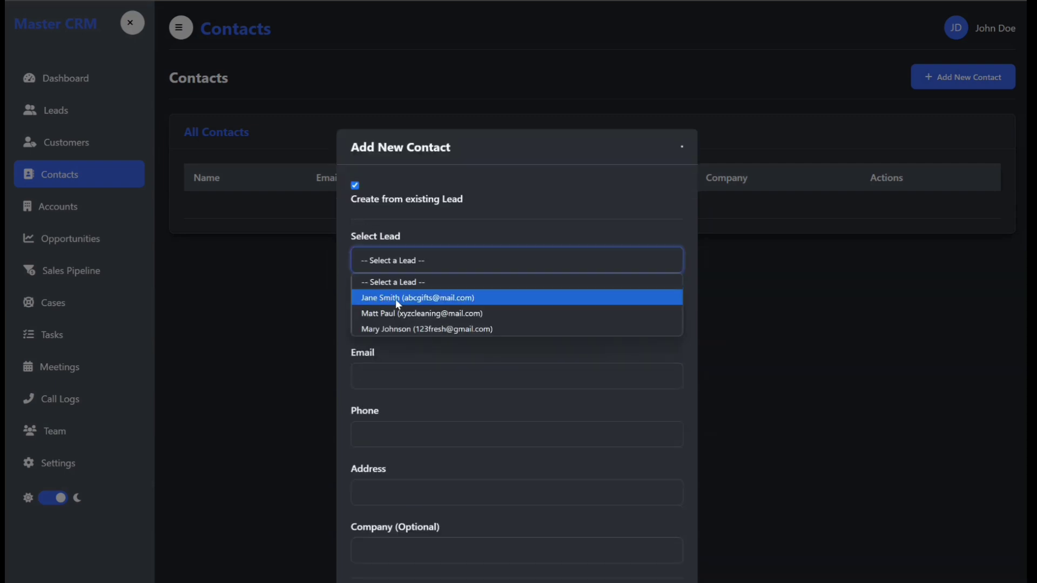
click(409, 303)
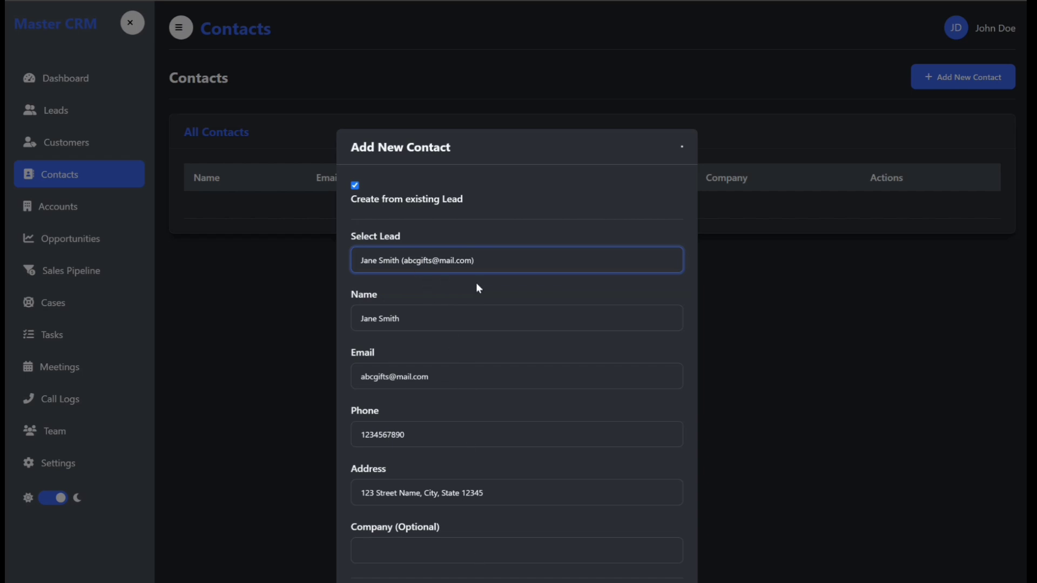
Step: Set the contact's company to ABC Gifts Shop and save the contact
click(440, 551)
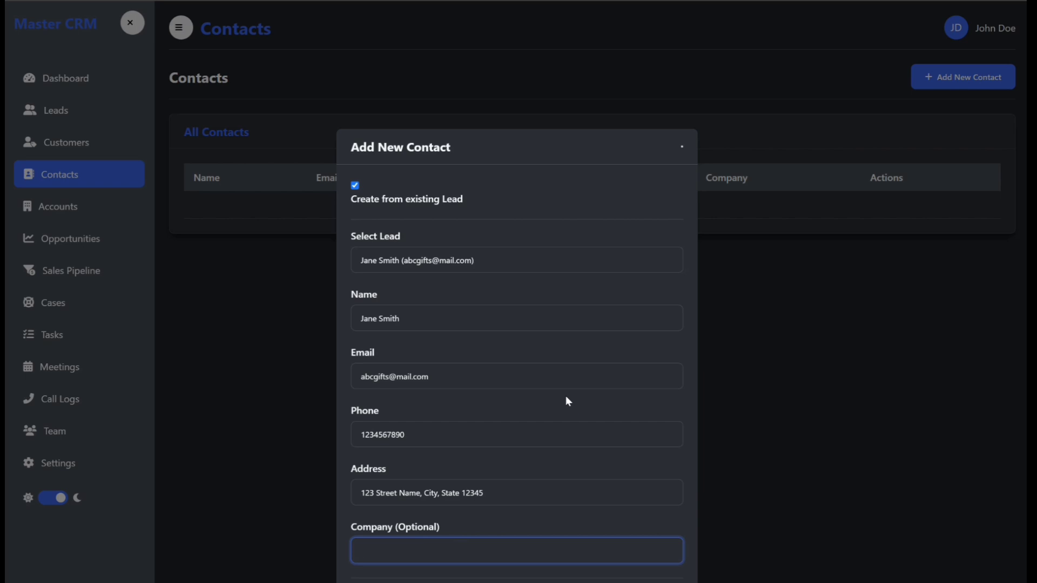
text(ABC Gifts SHOP)
key(BackSpace)
key(BackSpace)
key(BackSpace)
text(HOP)
key(BackSpace)
key(BackSpace)
key(BackSpace)
text(hop)
key(Return)
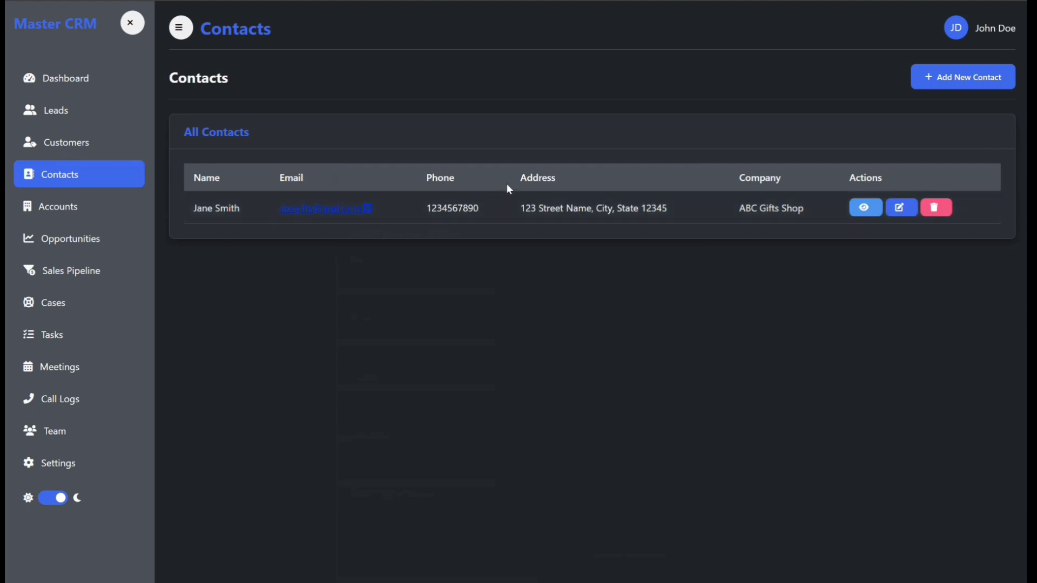
Step: Add contacts from the other two leads with companies XYZ Cleaning LLC and 123 Fresh LLC
click(975, 79)
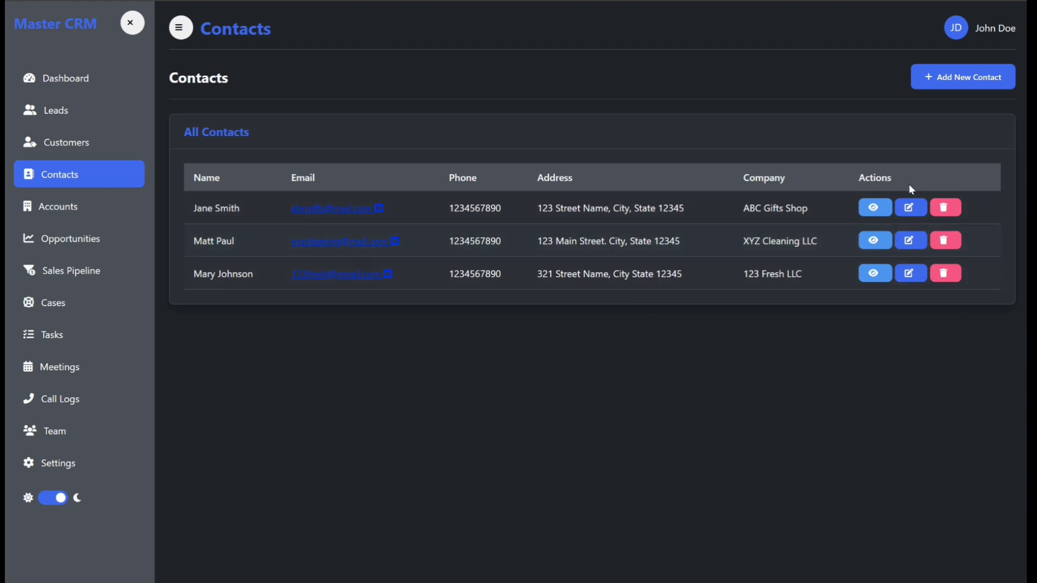
Step: Review the first contact's details and its edit form, closing both without changes
click(872, 209)
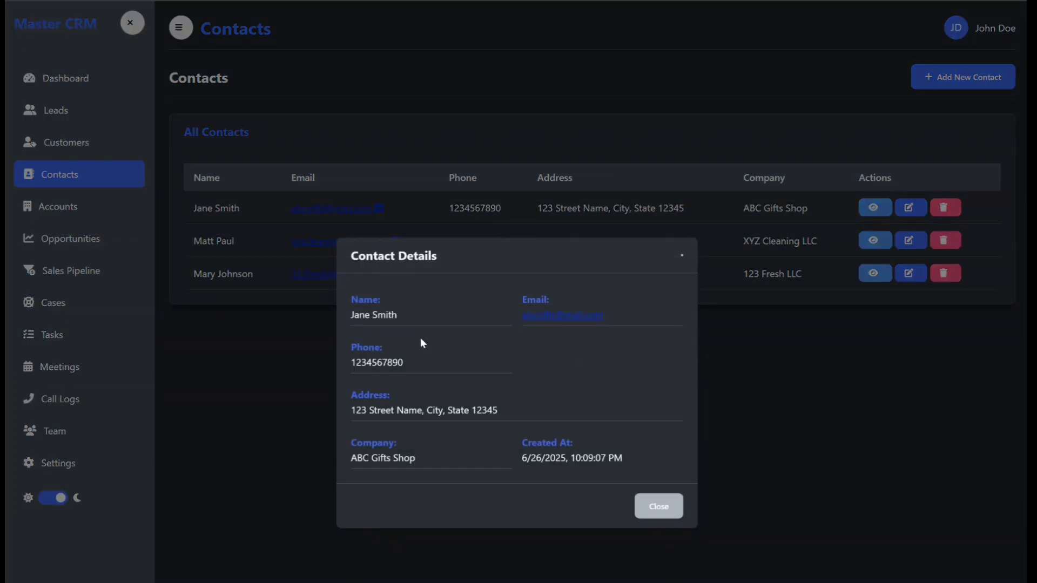
click(659, 507)
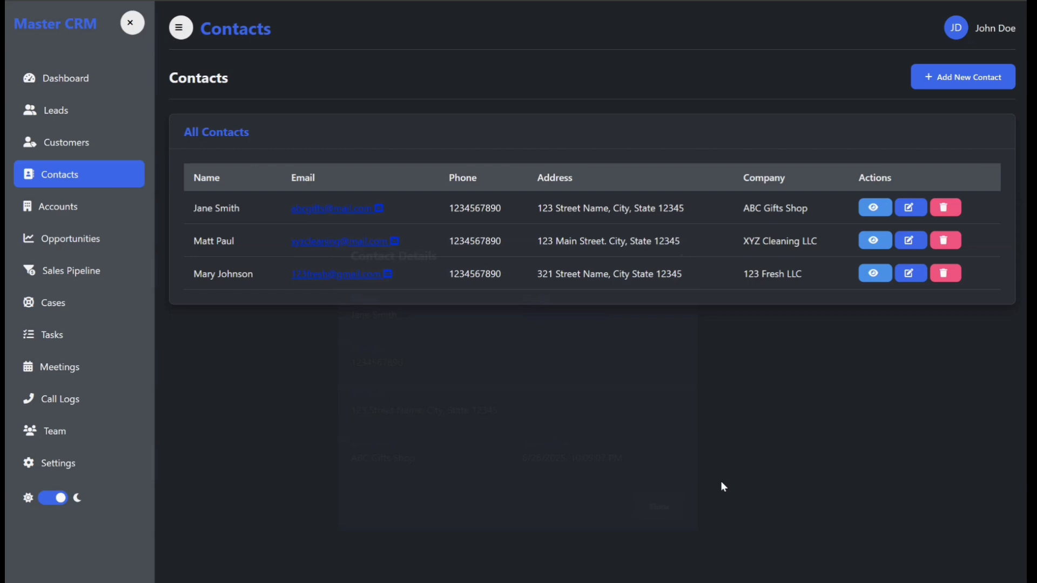
click(908, 208)
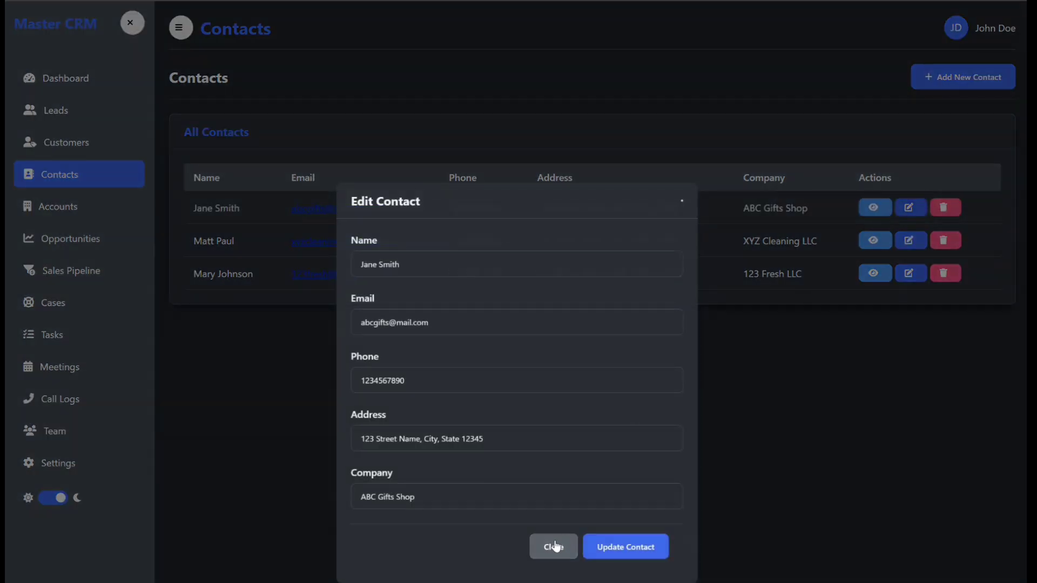
click(550, 548)
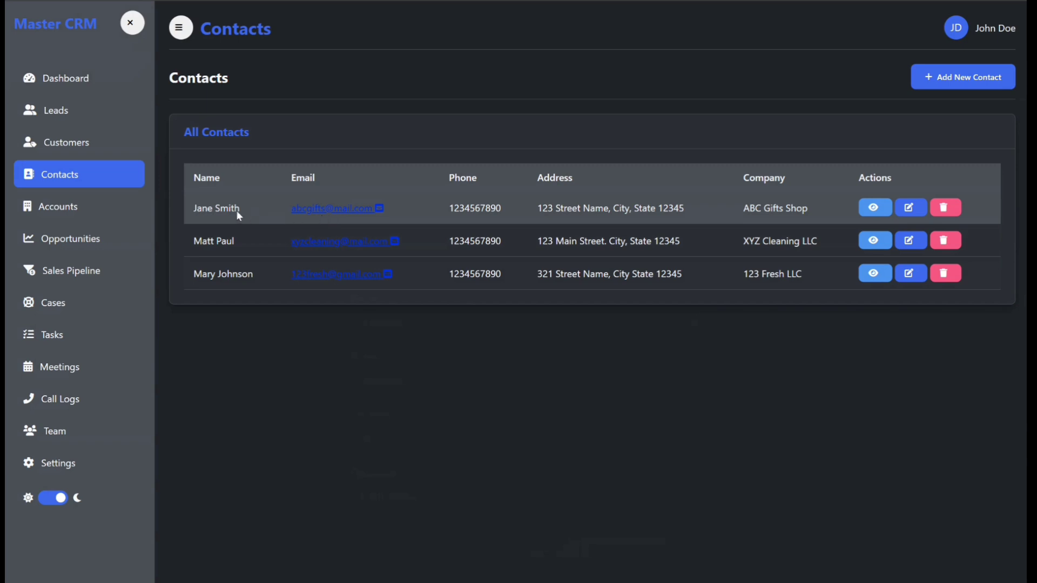
Step: Open a new account form and name the account ABC Gift Shop
click(74, 214)
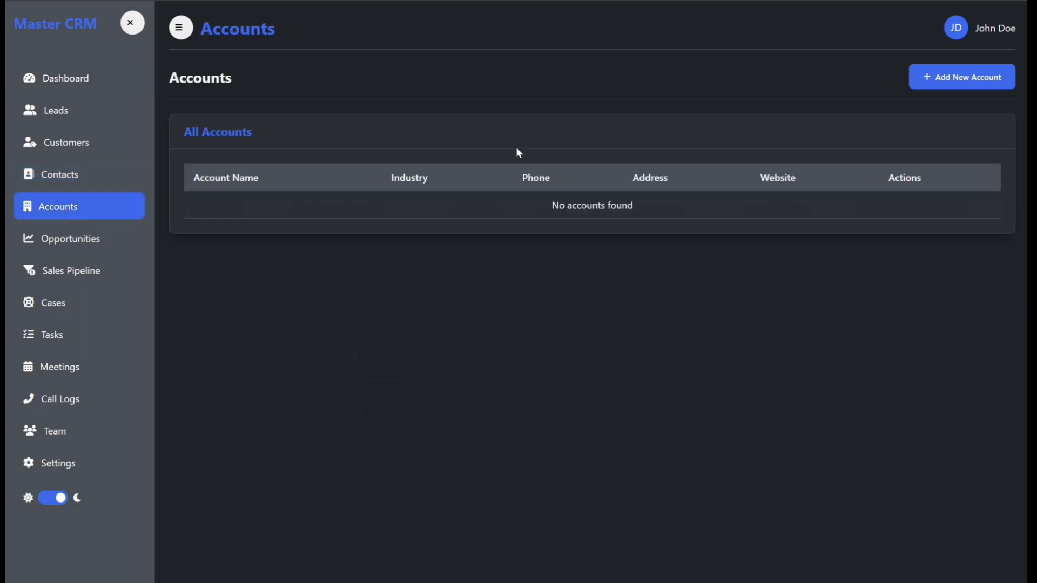
click(942, 77)
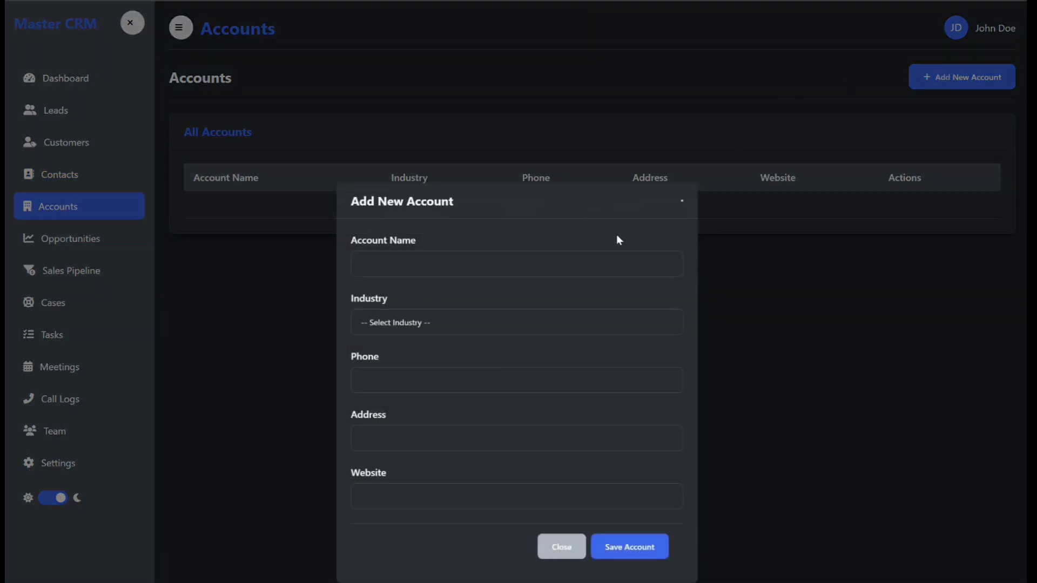
click(496, 263)
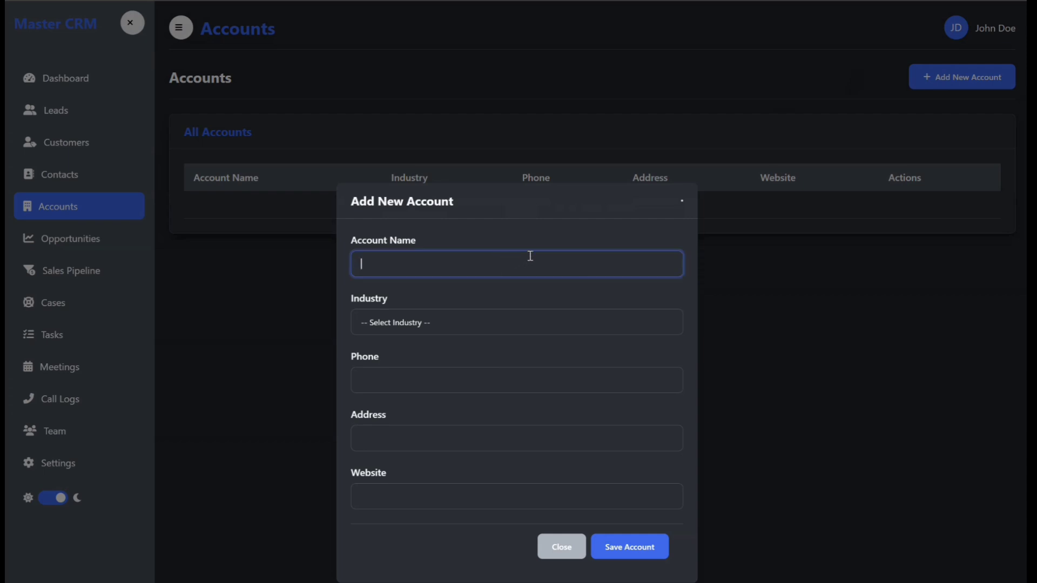
text(ABC Gift Shop)
Step: Set the account's industry to Retail and enter its phone number
click(462, 327)
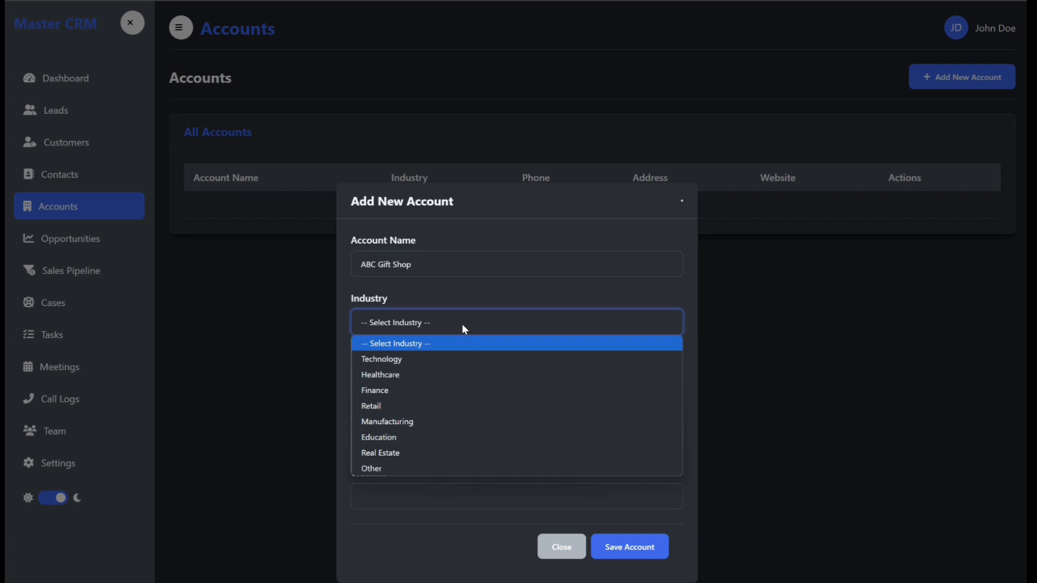
click(418, 405)
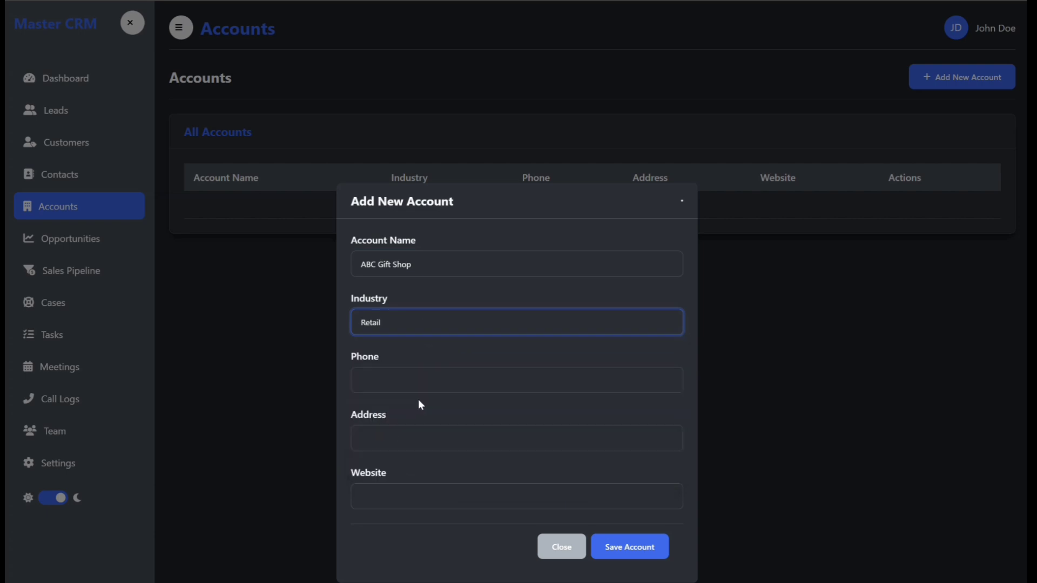
click(451, 381)
text(1234)
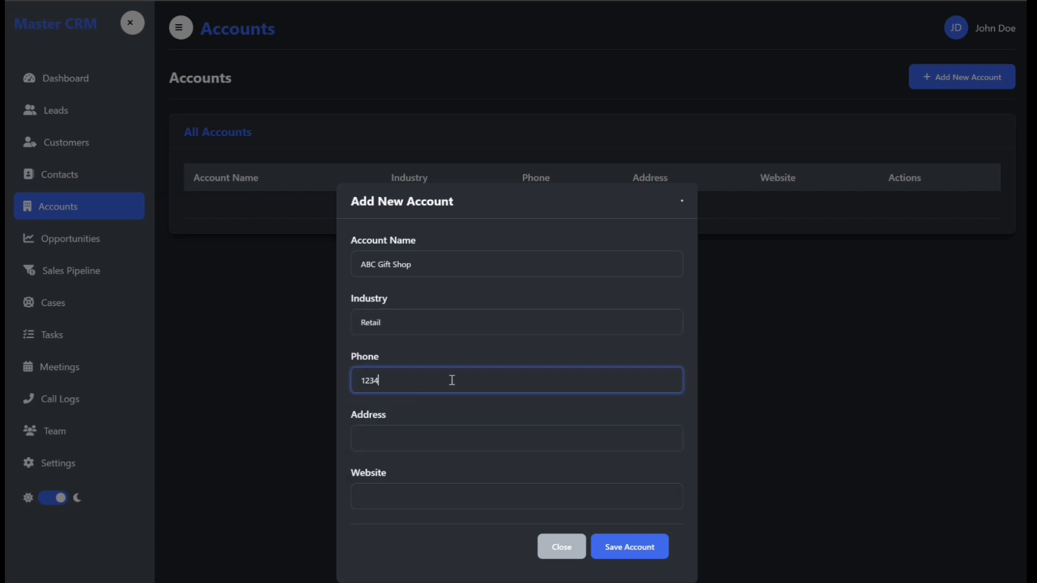
text(56789)
click(433, 430)
text(123)
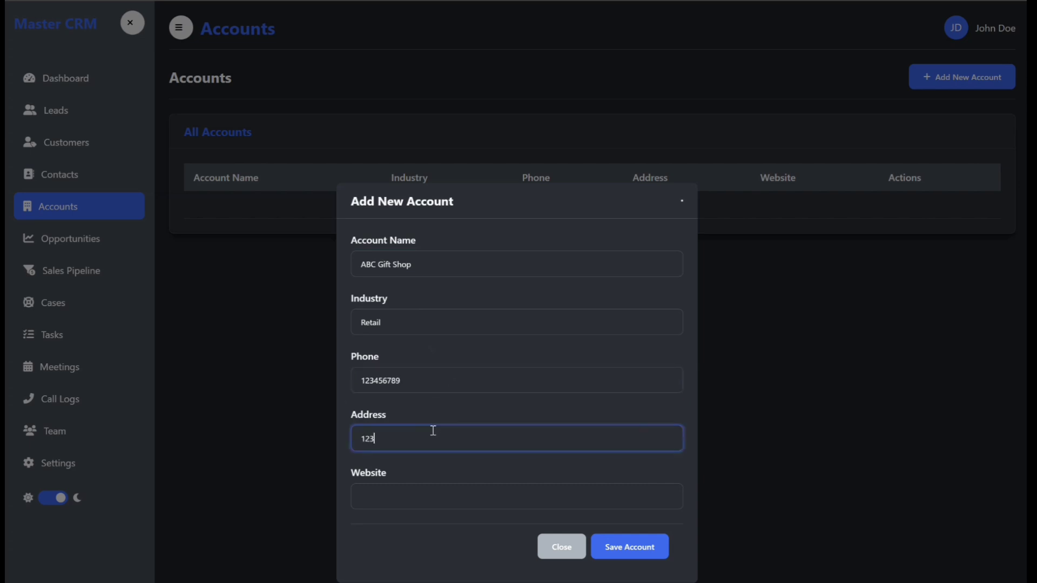
text(4)
text( Street Name, CityState 12345,)
click(505, 497)
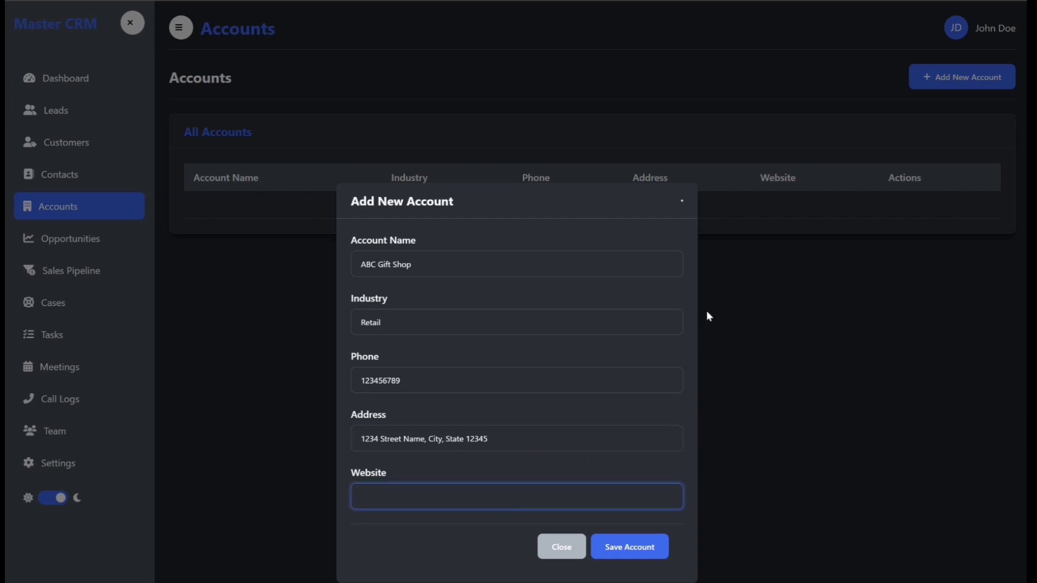
text(h)
key(BackSpace)
text(https://abcgiftshop.com)
click(618, 555)
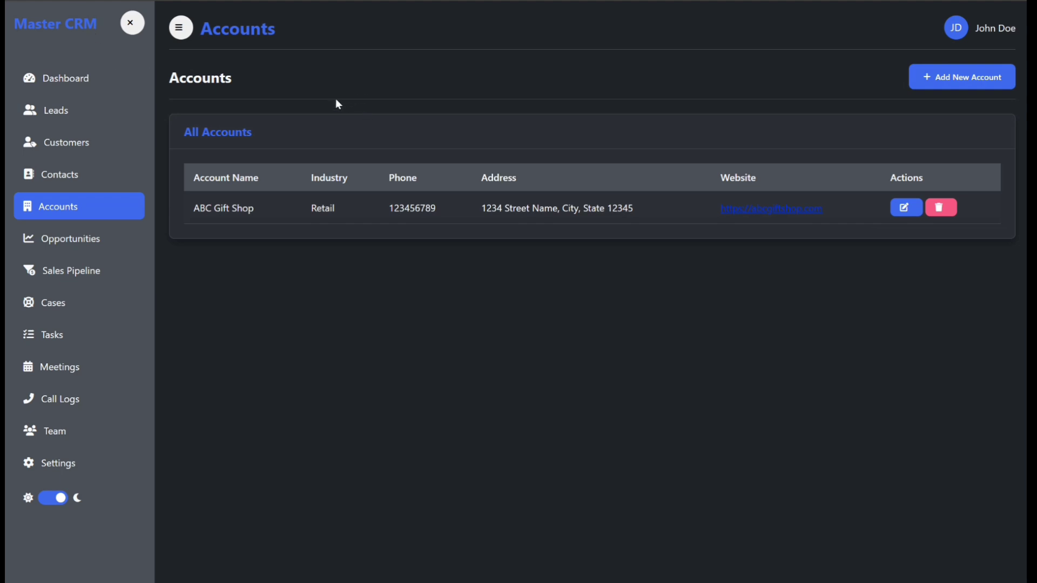
Step: Start a new opportunity created from the existing ABC Gifts Shop contact
click(80, 246)
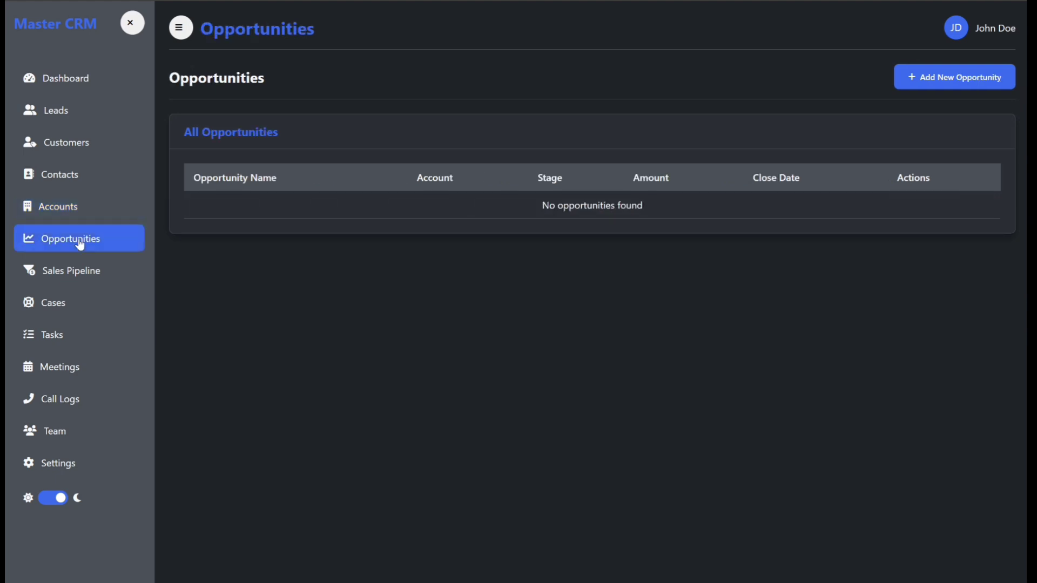
click(921, 76)
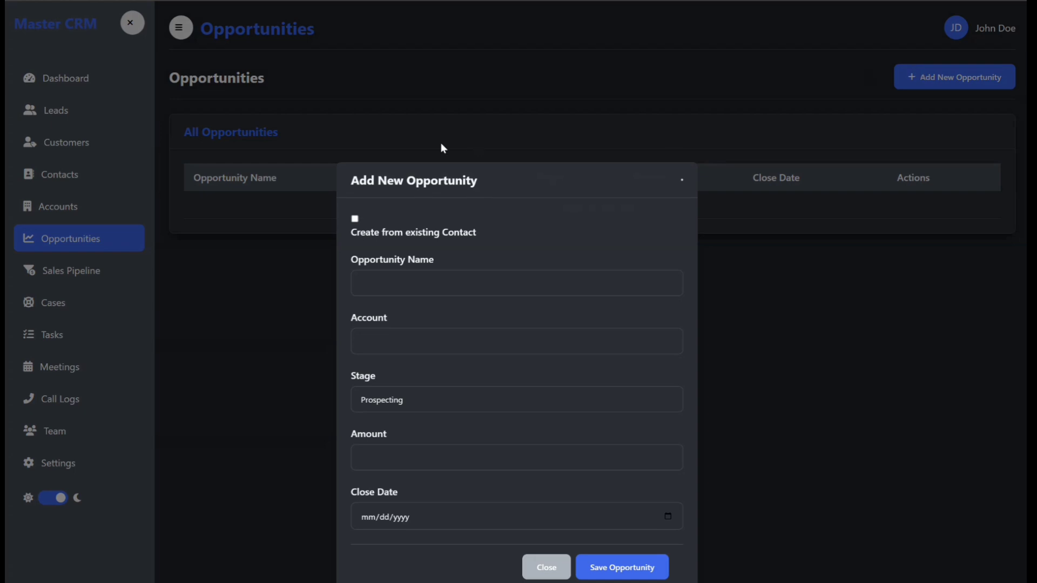
click(354, 219)
click(442, 261)
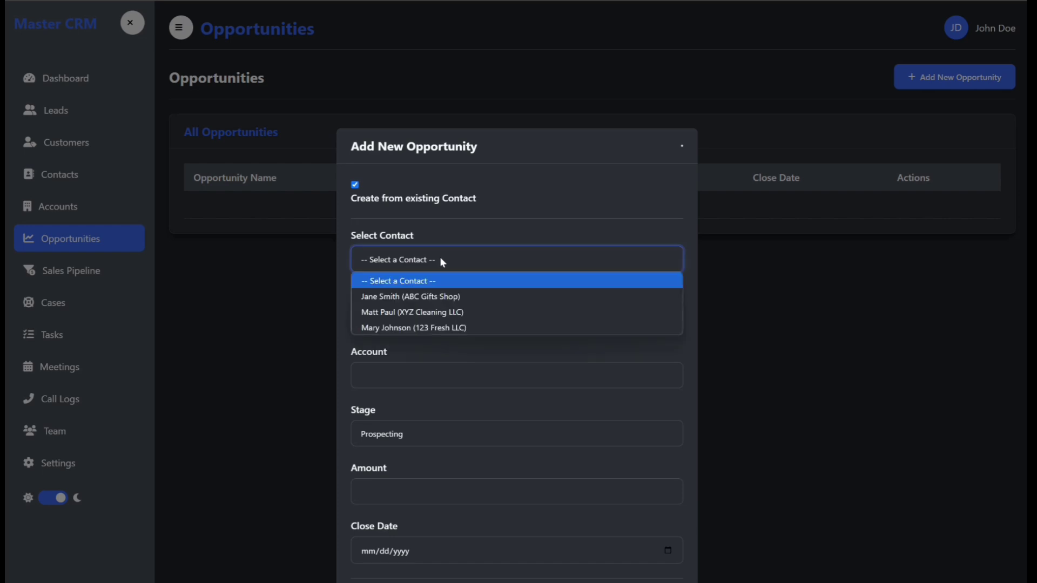
click(424, 297)
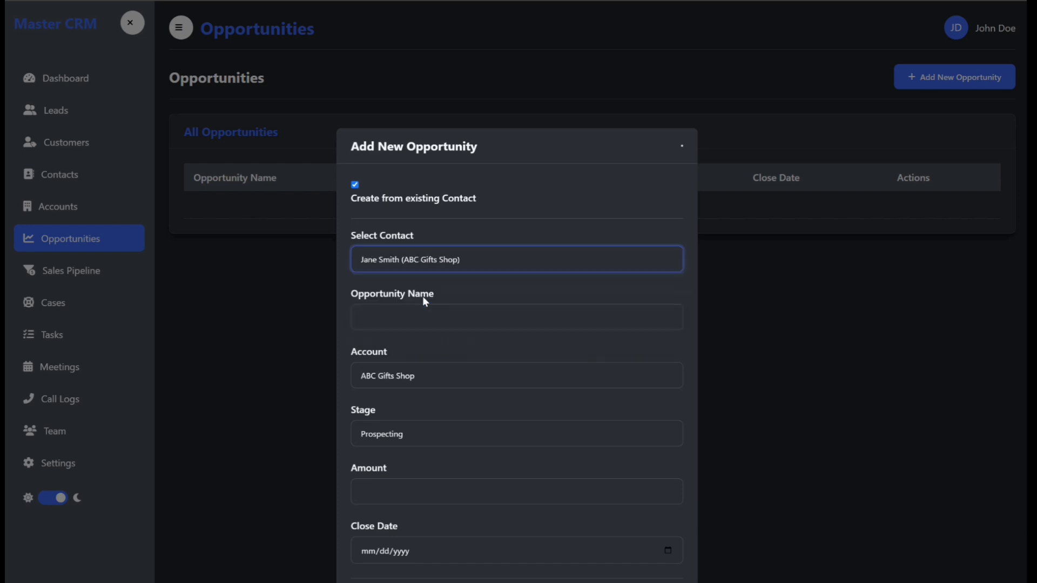
Step: Name the opportunity ABC Gifts Shop Opportunity
click(396, 313)
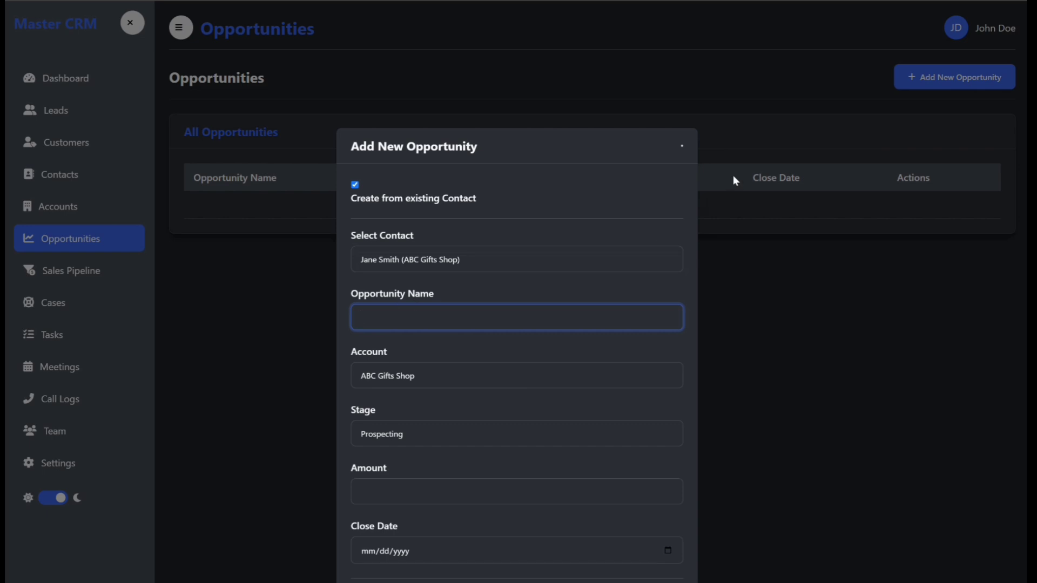
text(ABC)
text(Gifts Shop Opportunity)
Step: Keep the opportunity's stage at Prospecting and set its amount to 400
click(416, 432)
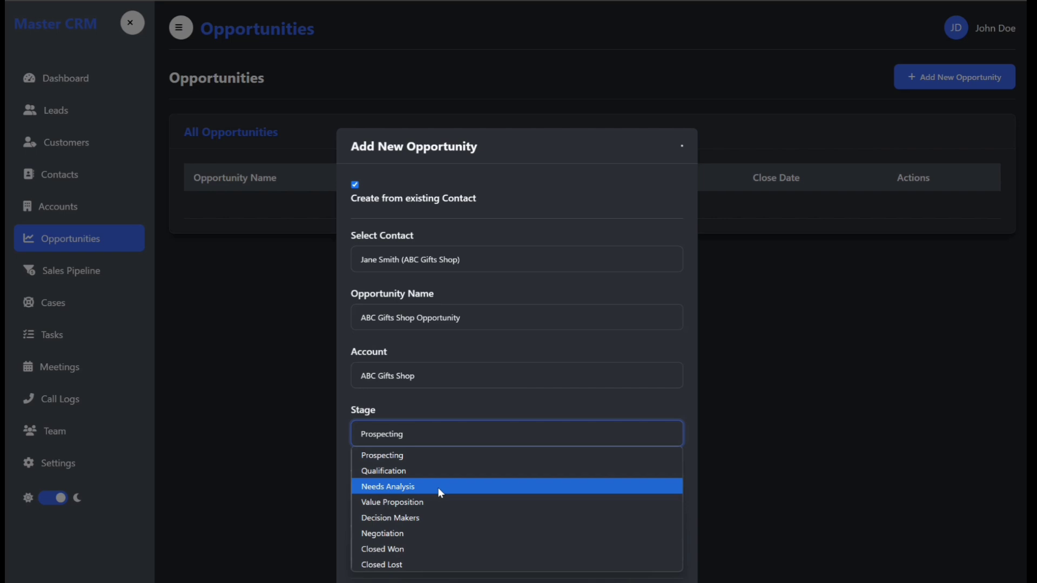
click(467, 455)
click(502, 489)
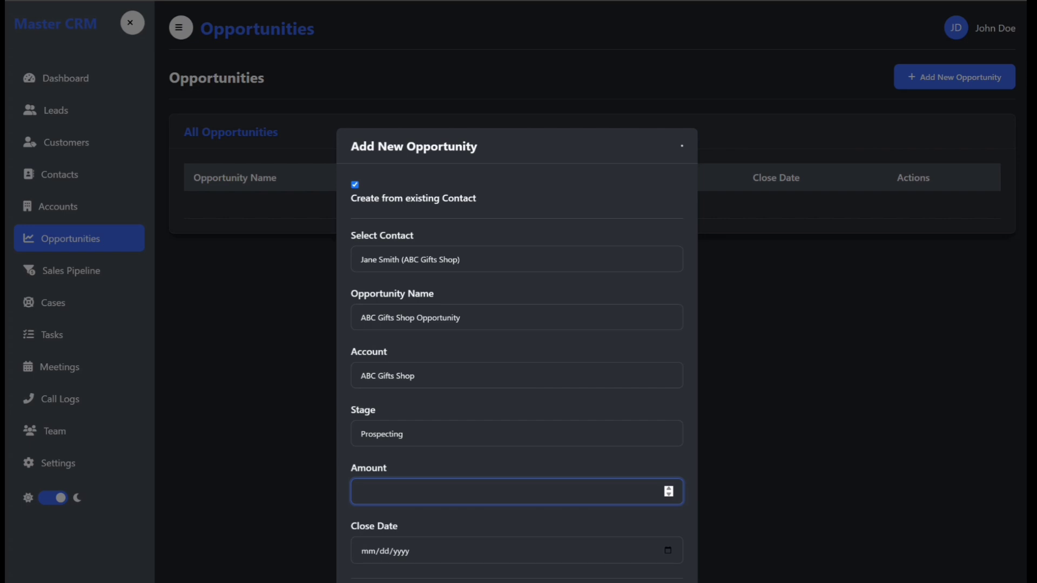
text(400)
Step: Set the close date to 06/30/2025 and save the opportunity
click(669, 550)
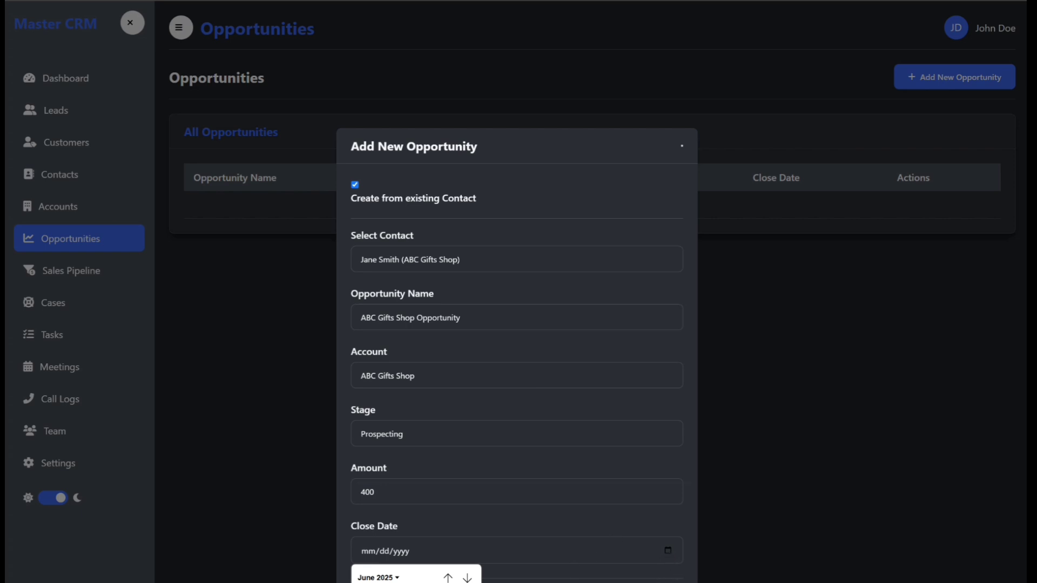
click(381, 582)
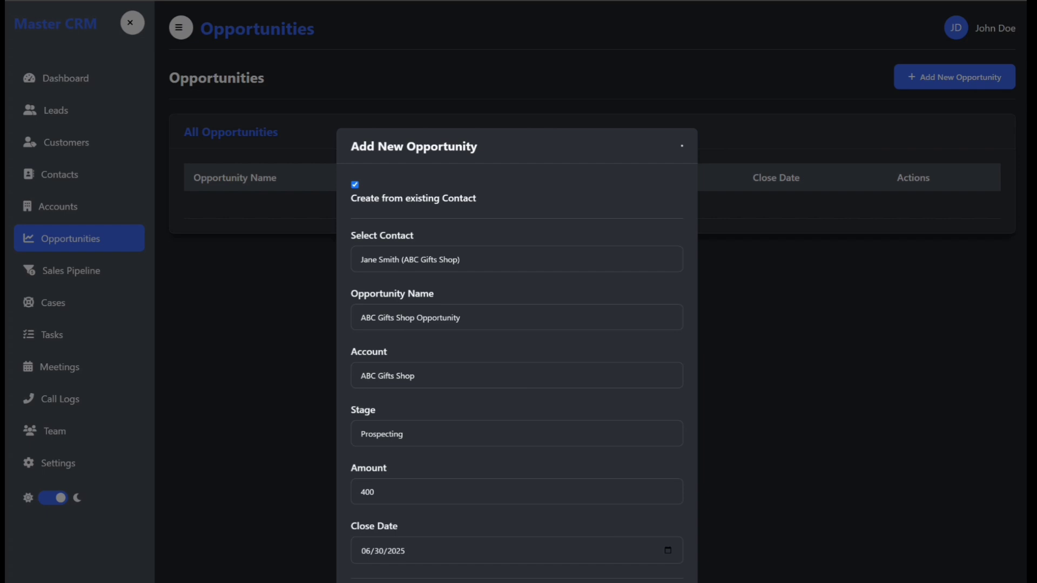
click(642, 582)
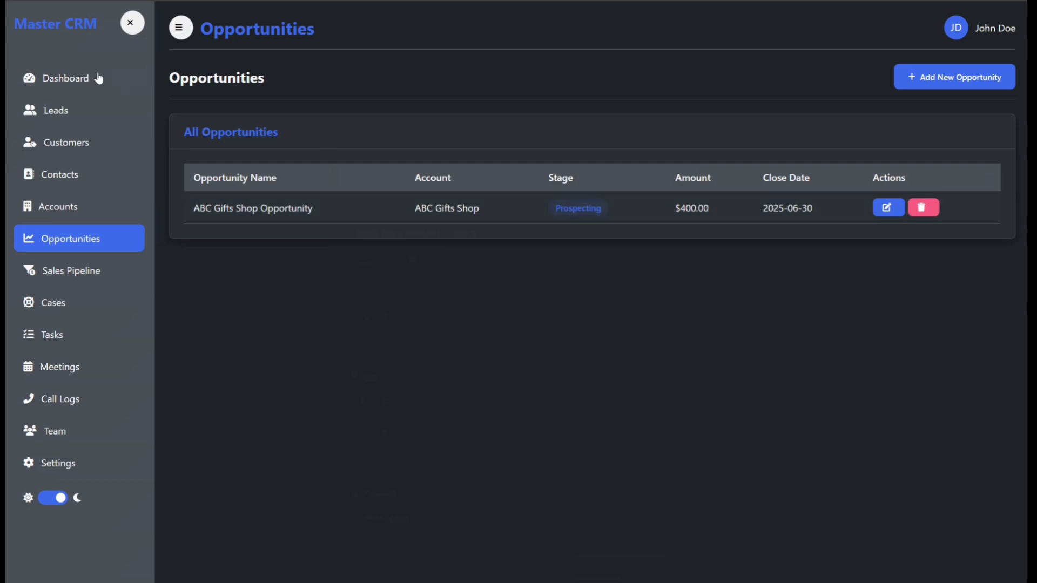
Step: Review the dashboard's sales pipeline, lead sources chart and recent activities
click(68, 81)
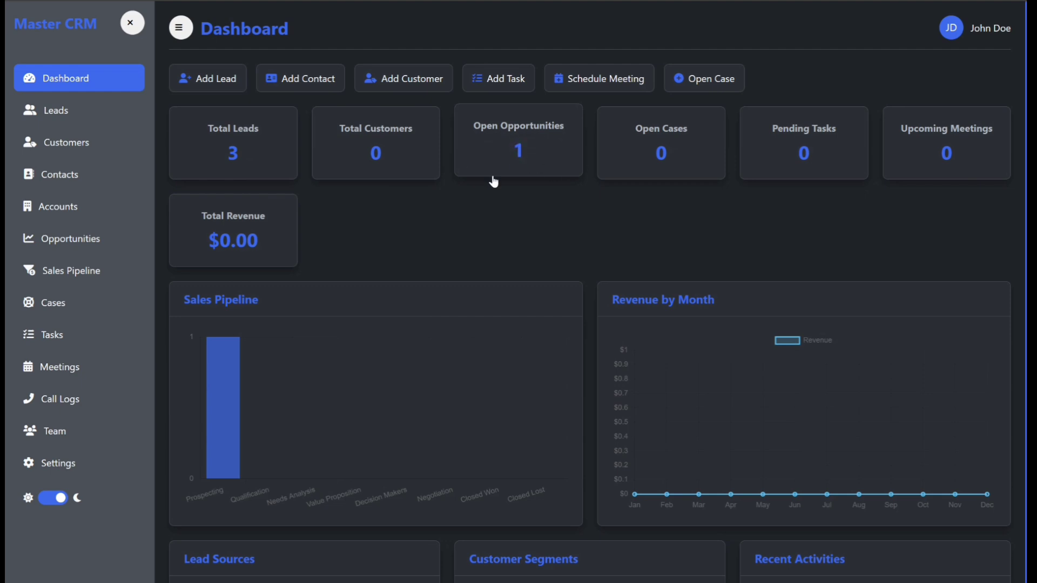
mouse_move(226, 386)
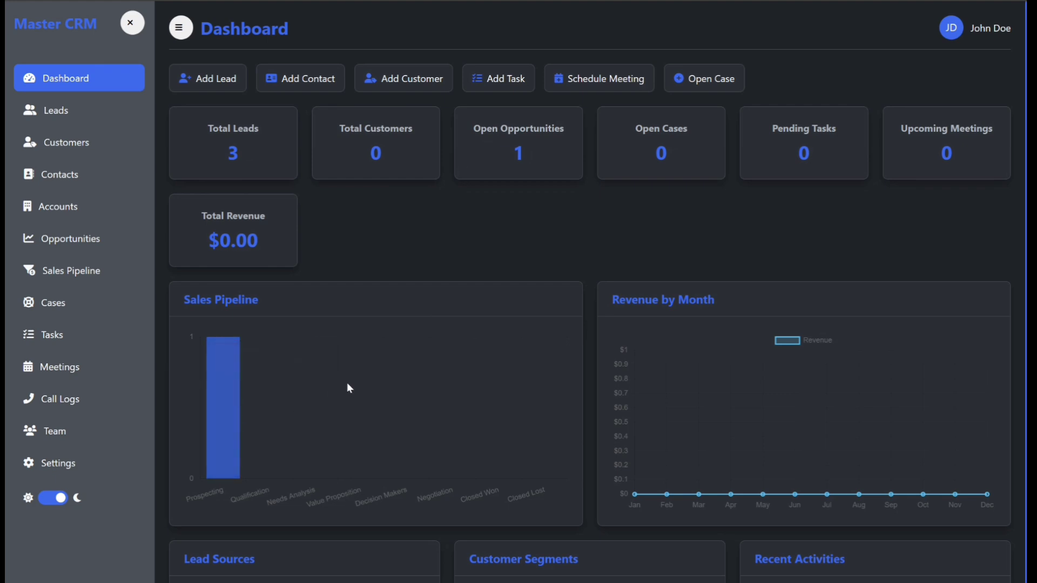
scroll(343, 391, down, 2)
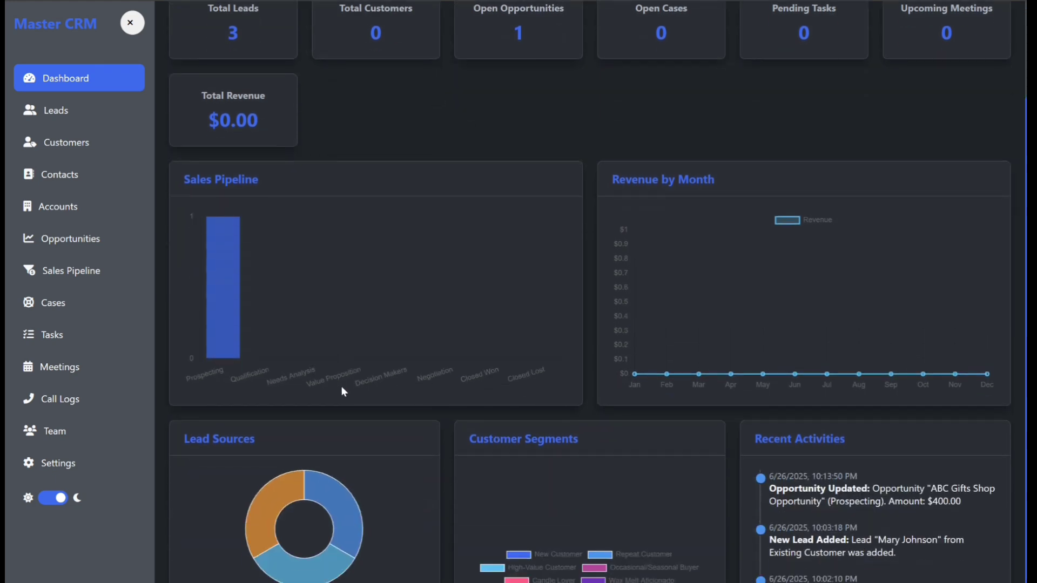
scroll(286, 561, down, 2)
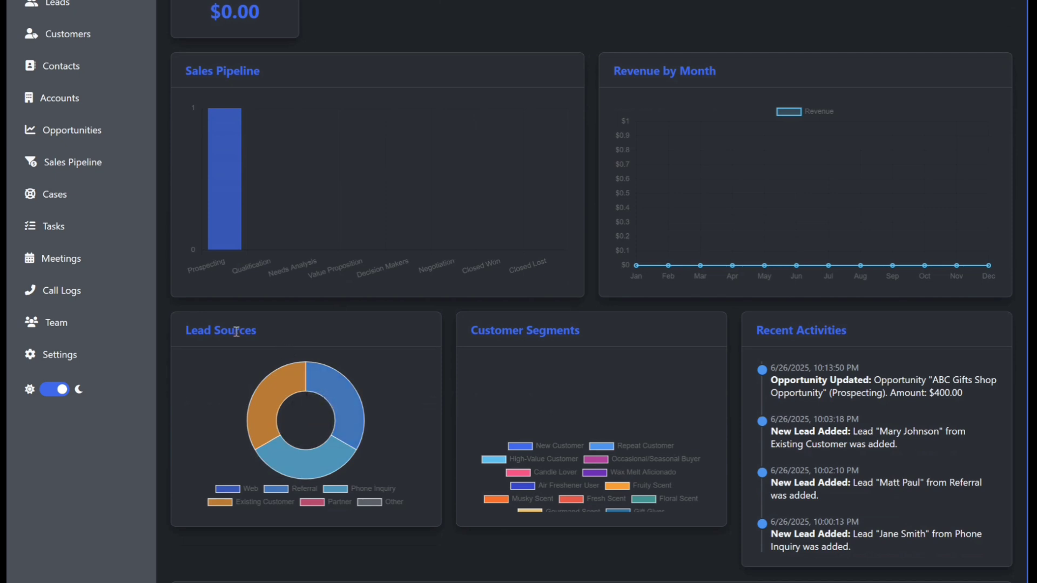
mouse_move(262, 393)
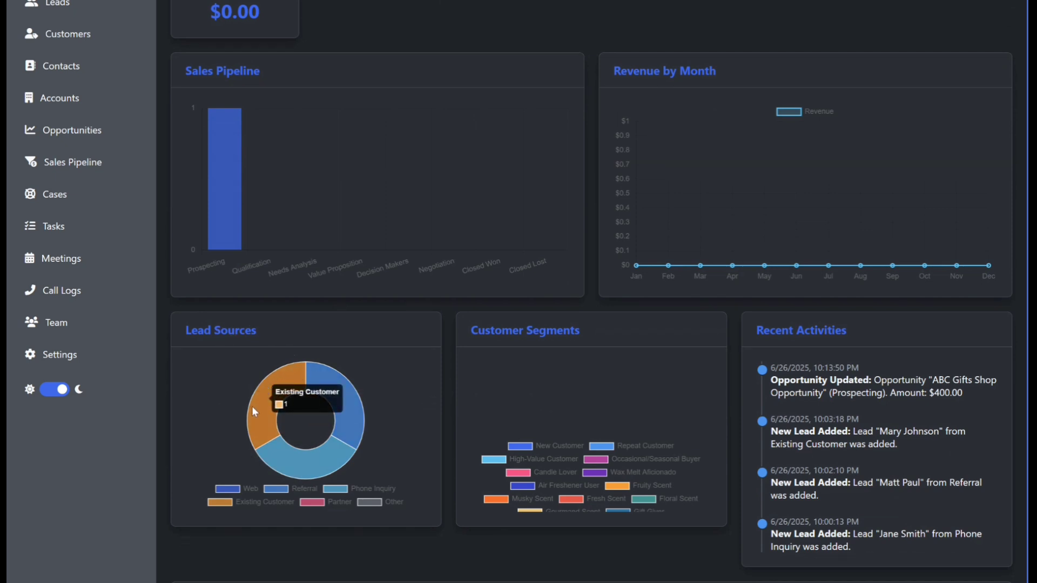
mouse_move(326, 388)
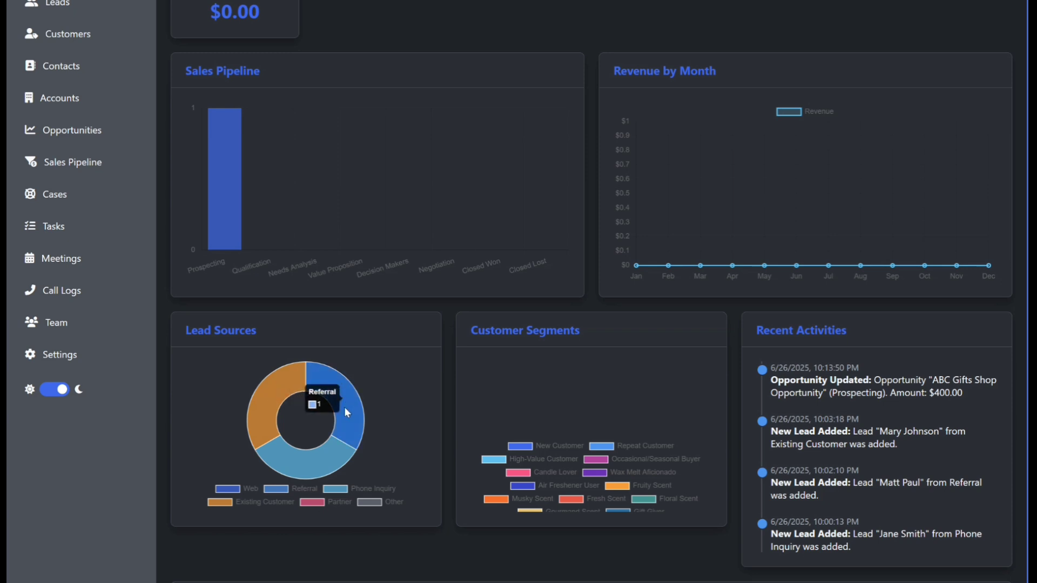
mouse_move(310, 465)
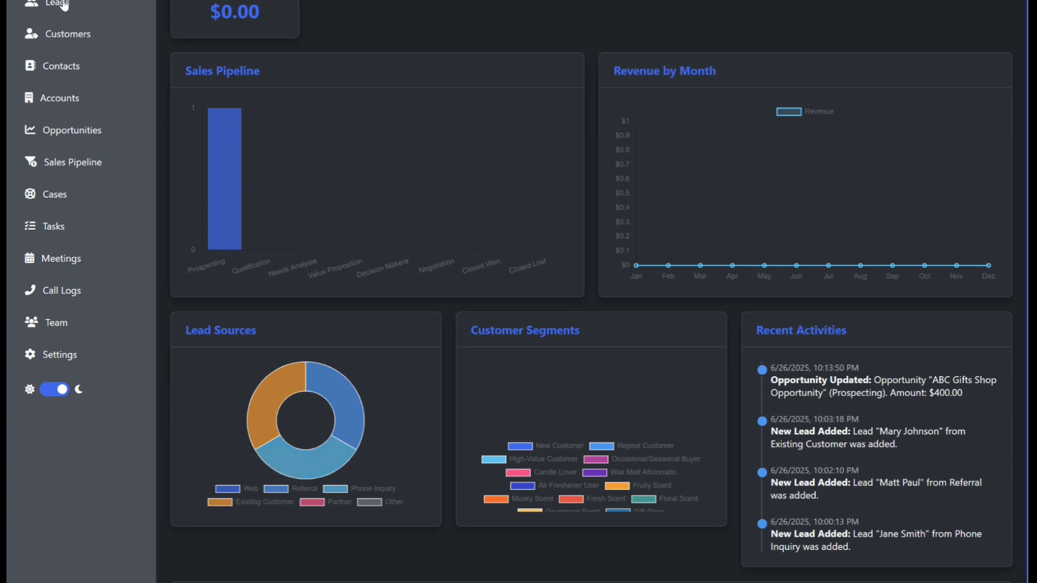
mouse_move(271, 449)
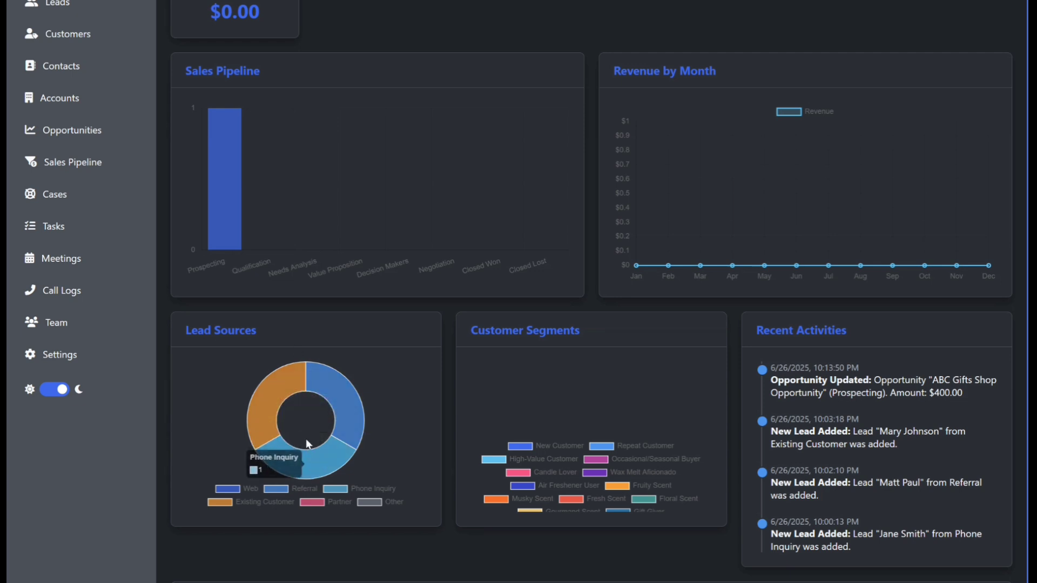
Step: Compare the leads list with the dashboard's lead sources and activities
click(66, 6)
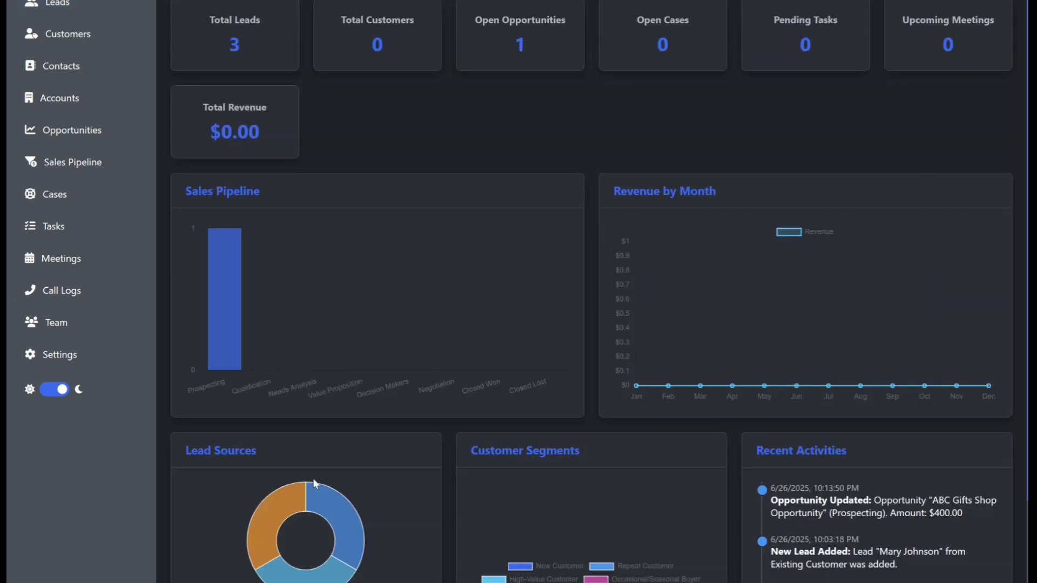
scroll(316, 483, down, 2)
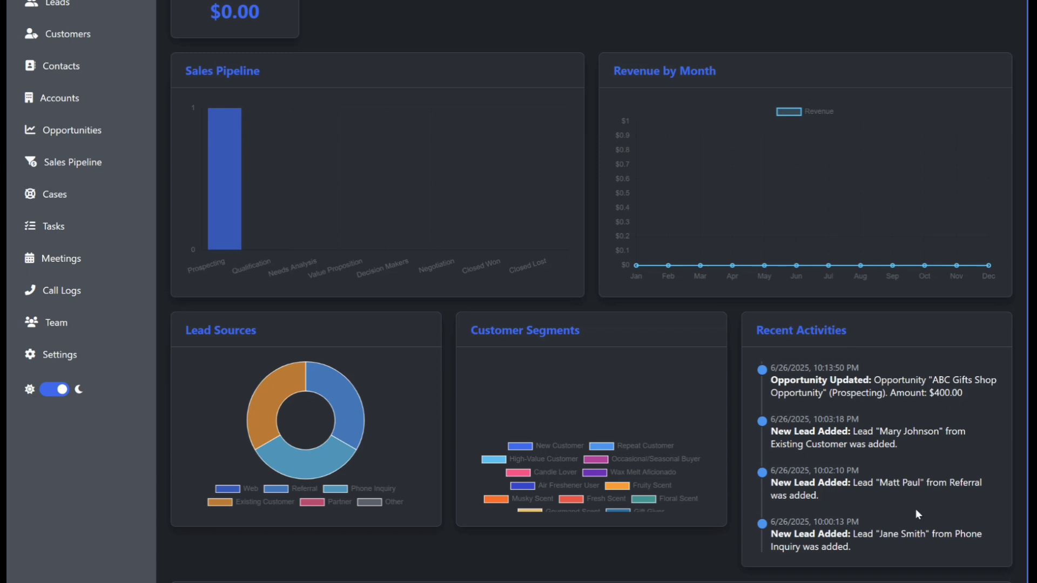
scroll(887, 466, down, 2)
scroll(902, 445, up, 4)
scroll(902, 445, down, 2)
click(59, 5)
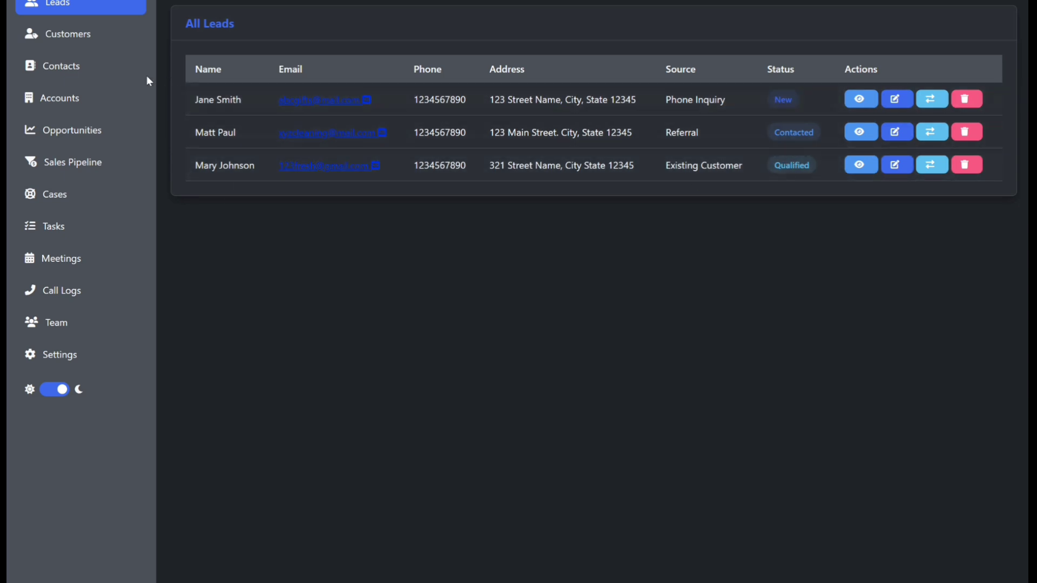
Step: Start a new opportunity from the XYZ Cleaning LLC contact named XYZ Cleaning LLC Opportunity
click(78, 136)
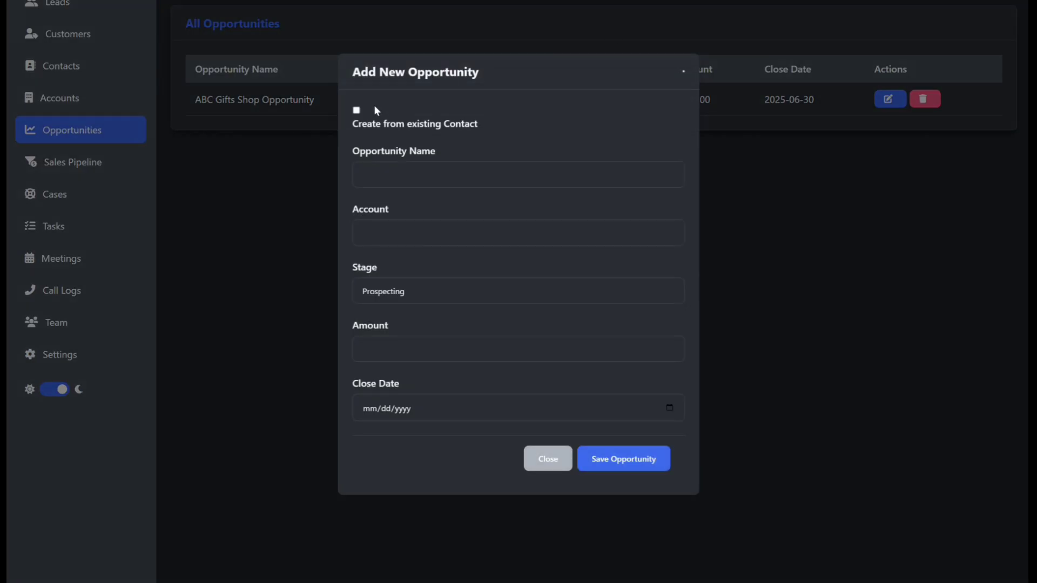
click(357, 111)
click(391, 151)
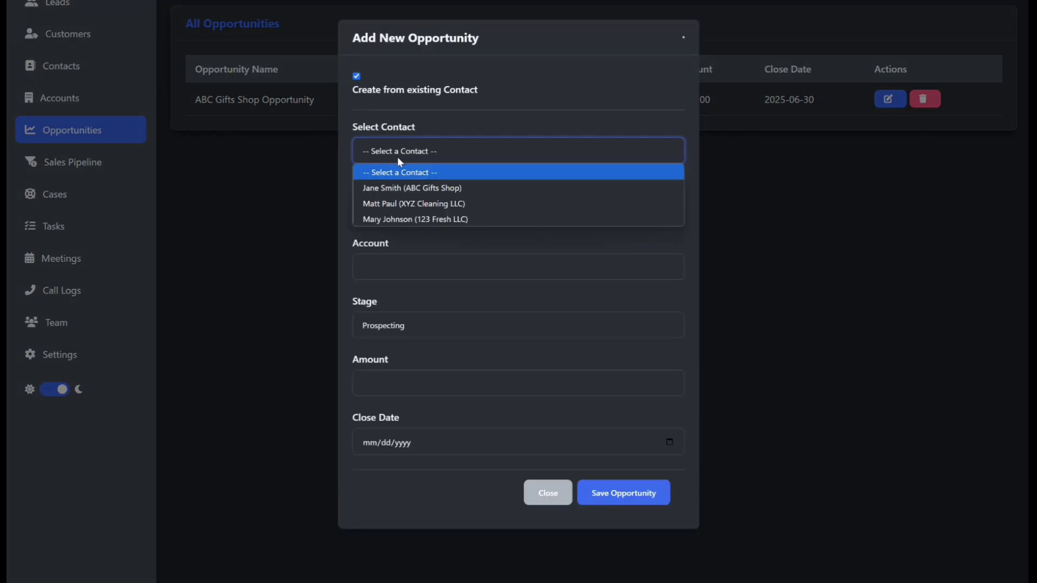
click(407, 209)
click(416, 210)
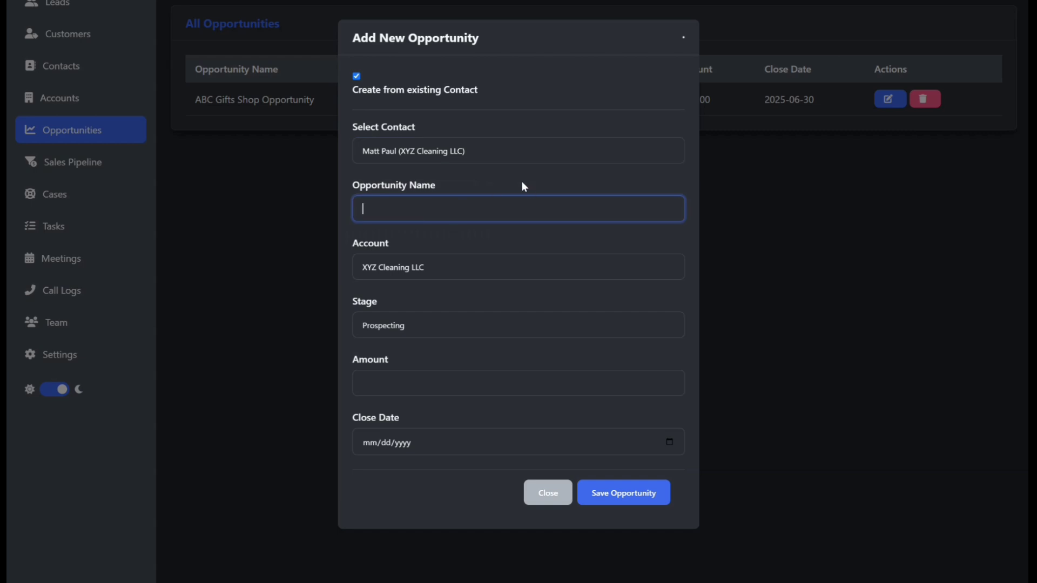
text(XYZ Cleaning LLC Opportunity)
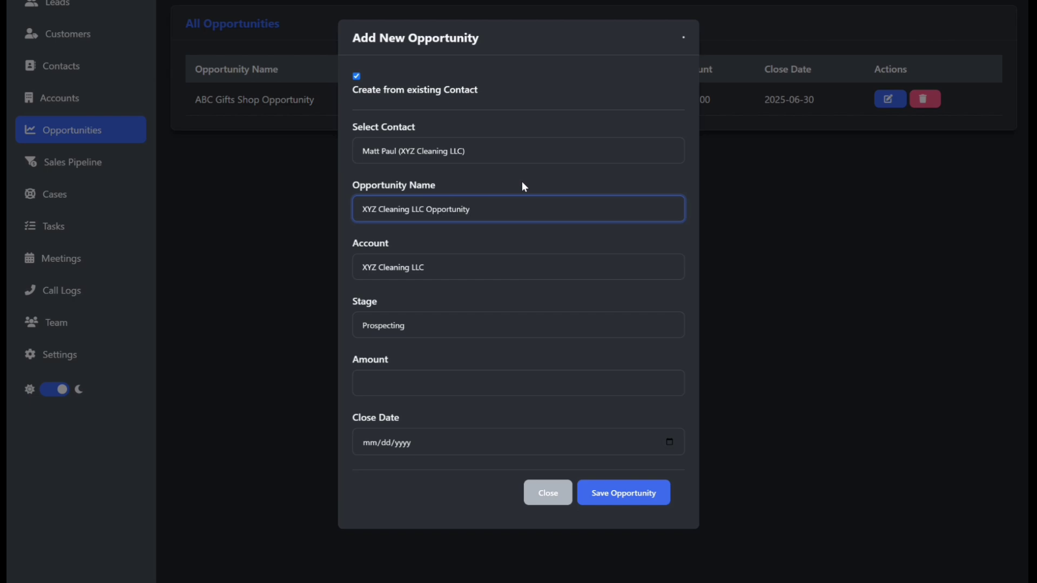
Step: Set the stage to Closed Won, the amount to 500 and the close date to 06/26/2025, and save the opportunity
click(410, 325)
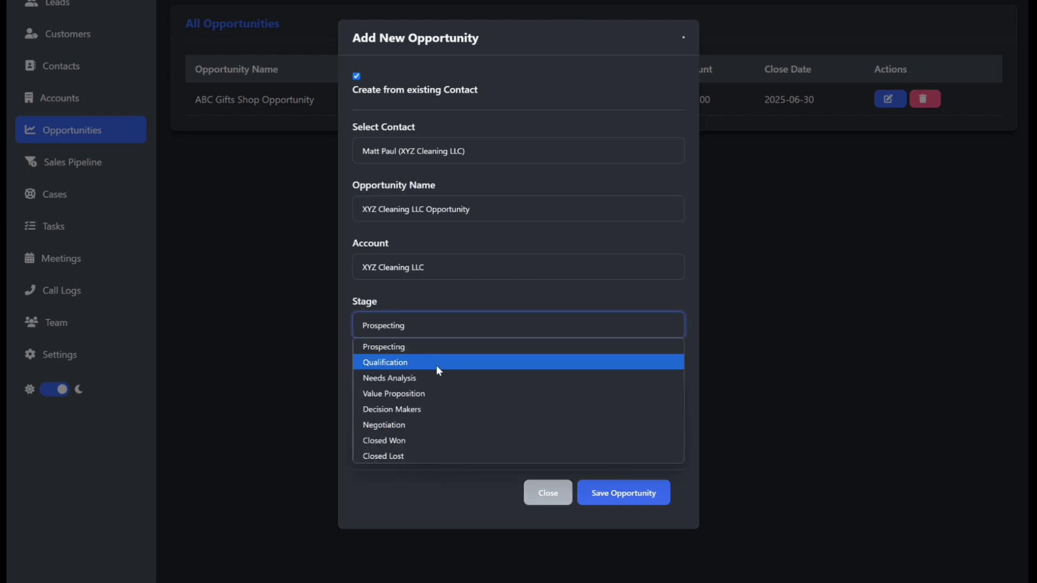
click(407, 439)
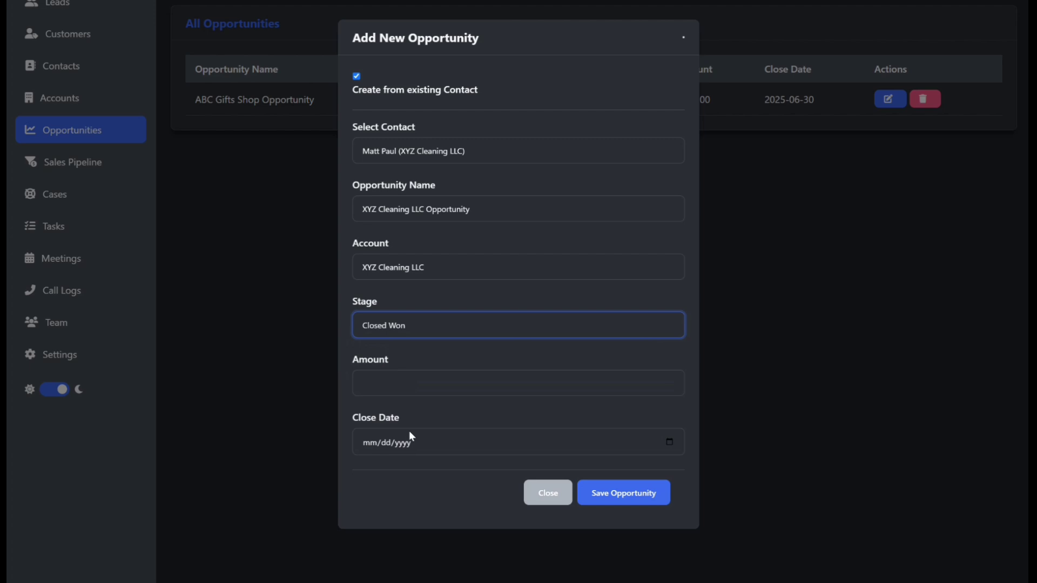
click(427, 384)
text(500)
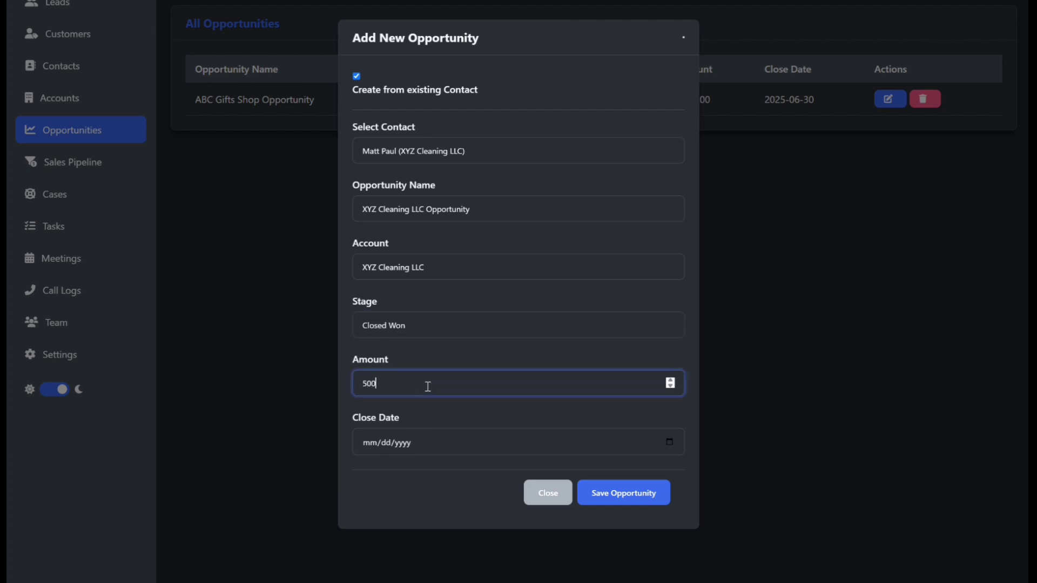
click(672, 438)
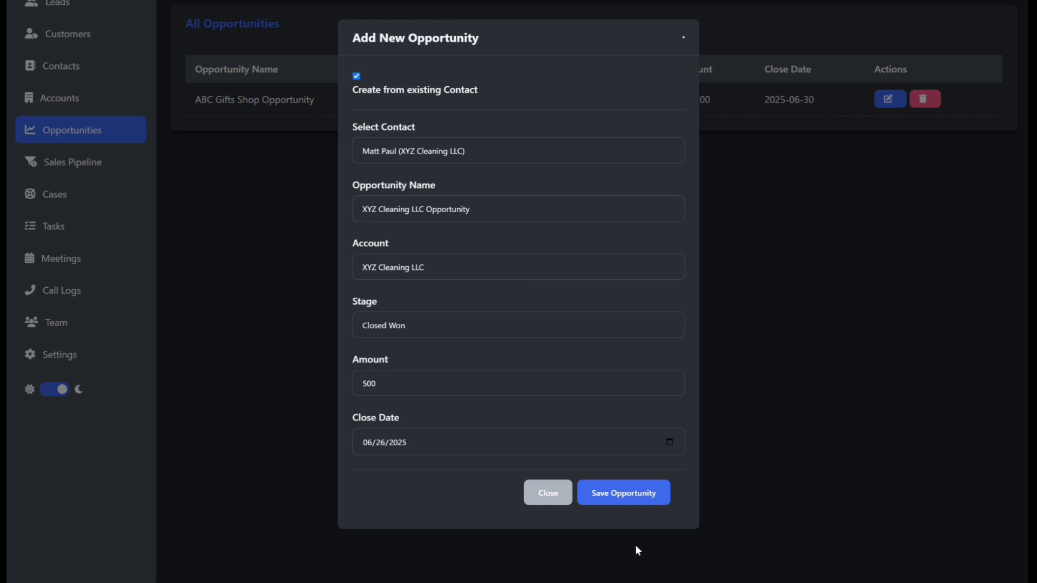
click(621, 498)
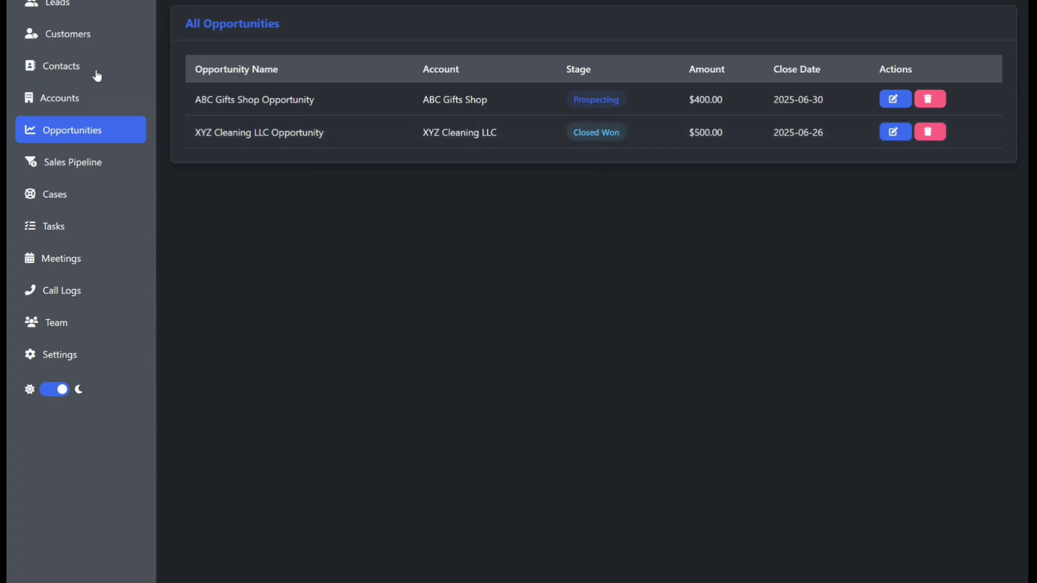
Step: Convert the Referral lead into a customer with company XYZ Cleaning LLC and segment Home Decor Store
click(66, 39)
click(62, 4)
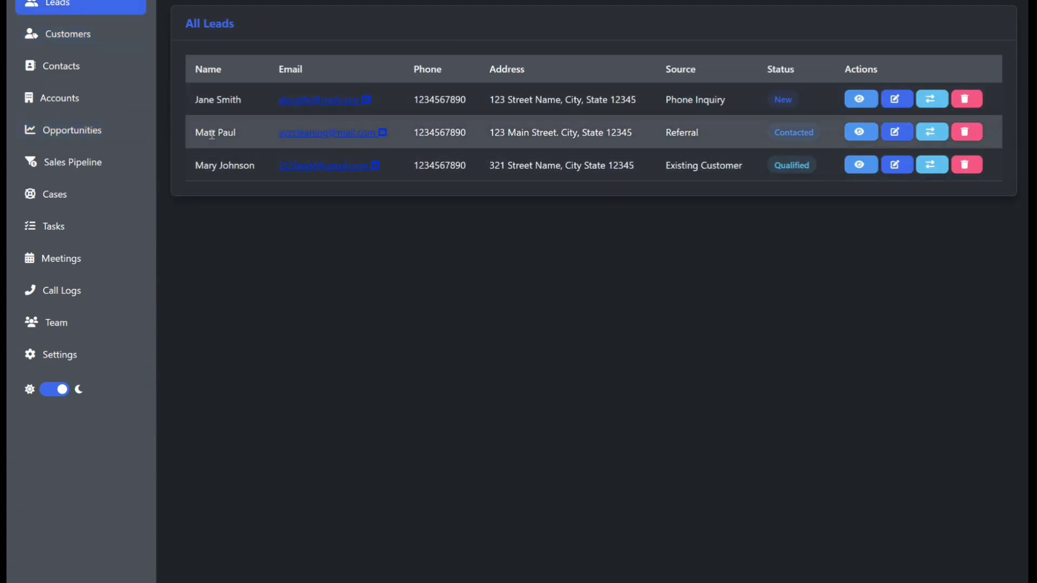
click(933, 134)
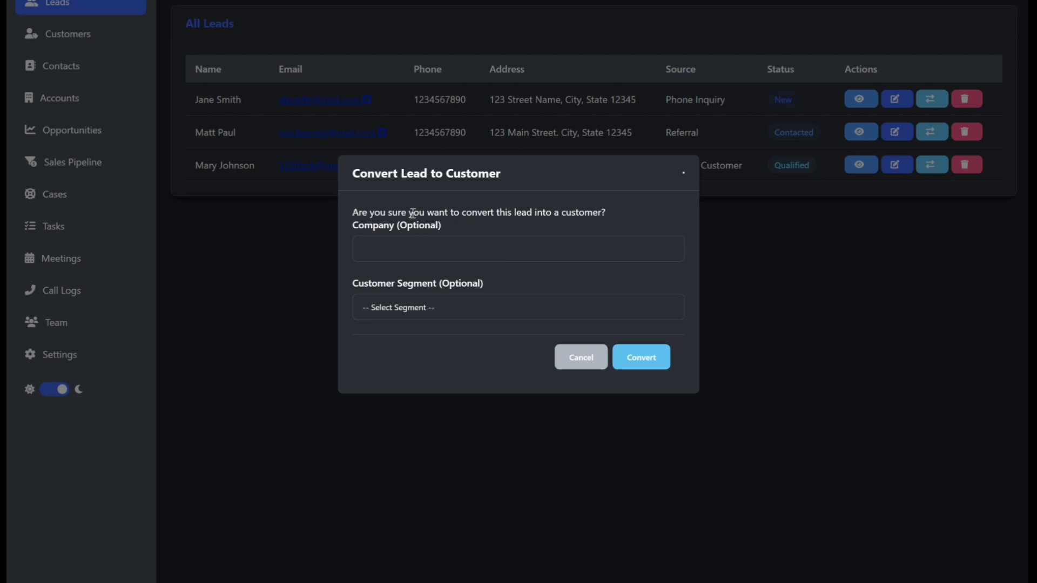
click(395, 249)
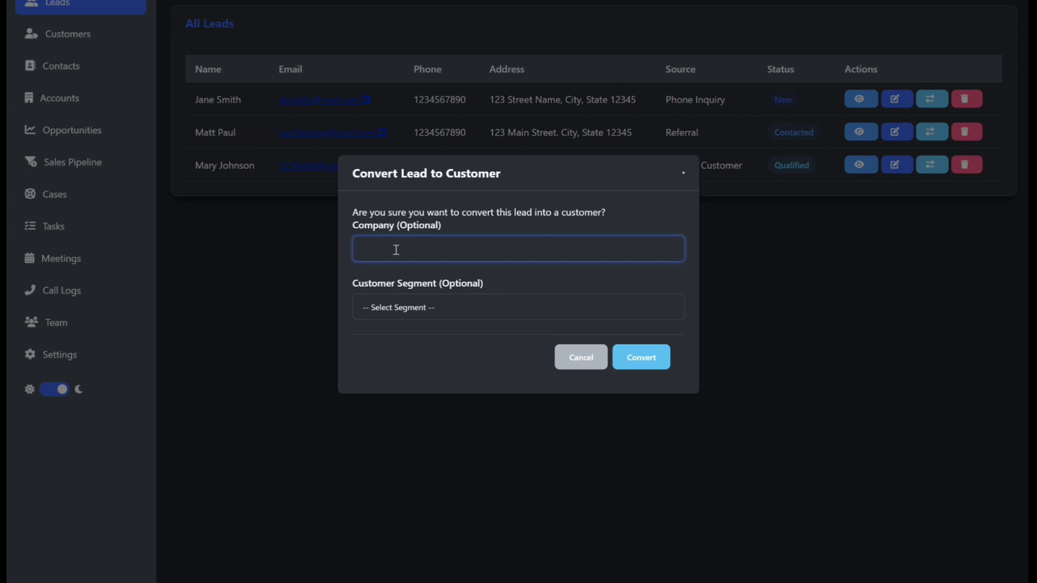
text(xyz)
text(Cleaning LLC)
click(426, 306)
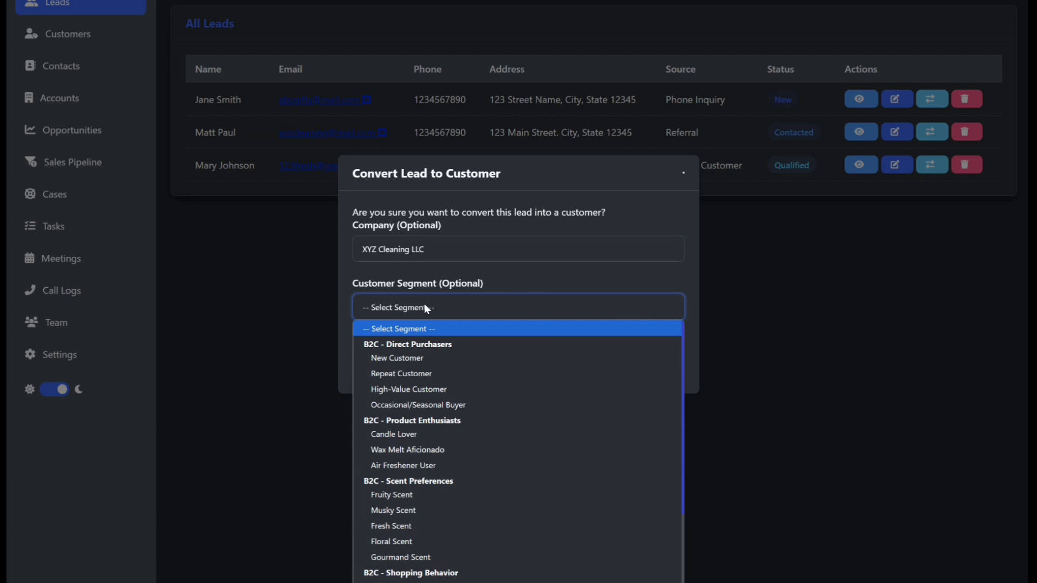
scroll(426, 361, down, 3)
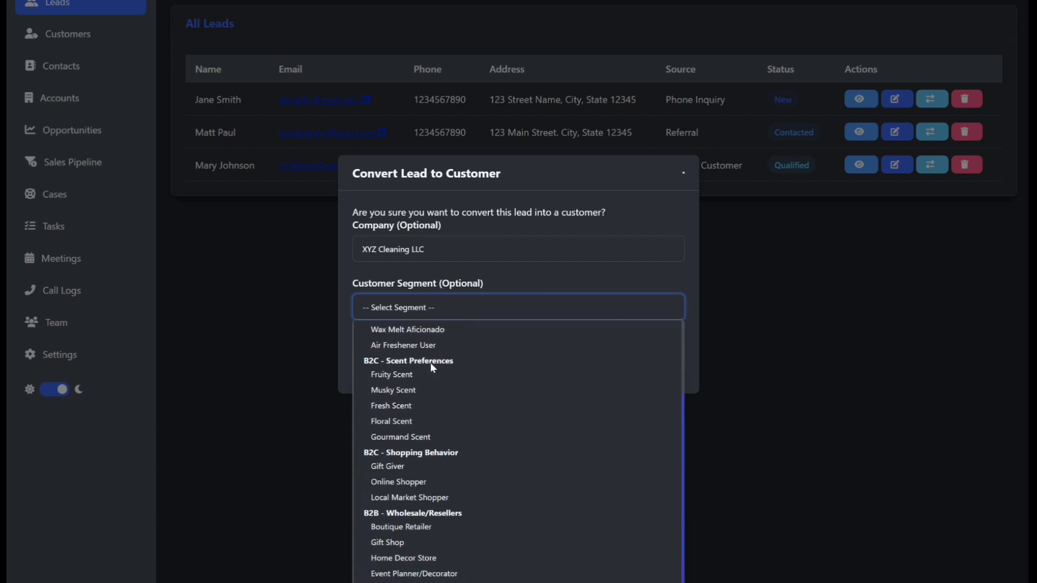
scroll(432, 367, down, 2)
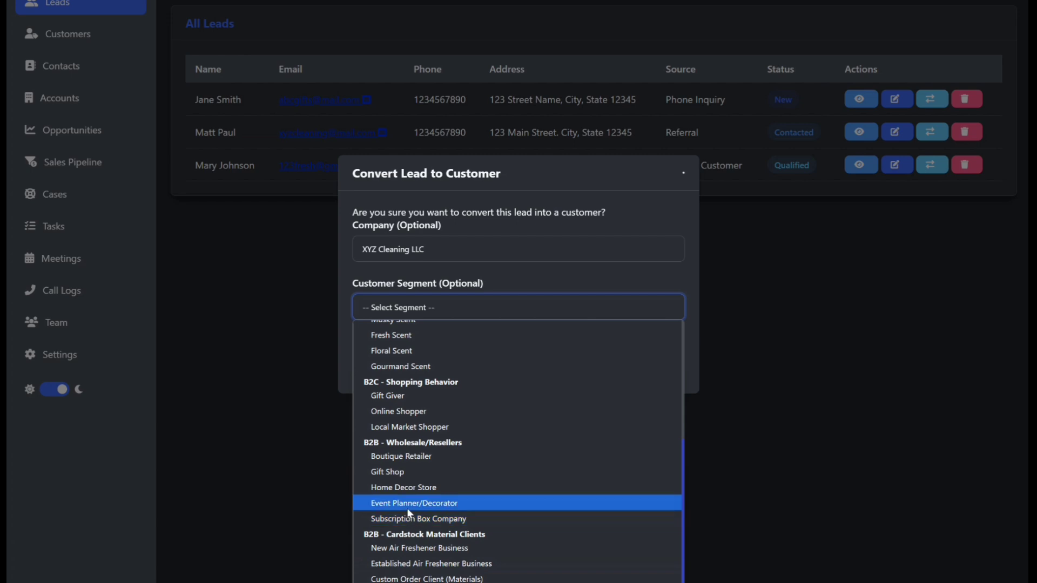
click(406, 488)
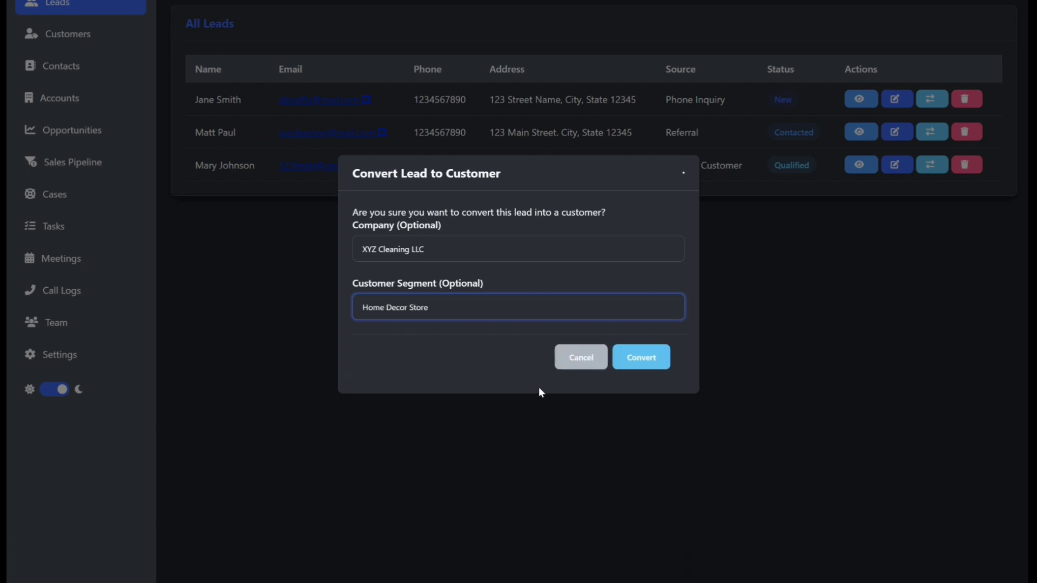
click(641, 358)
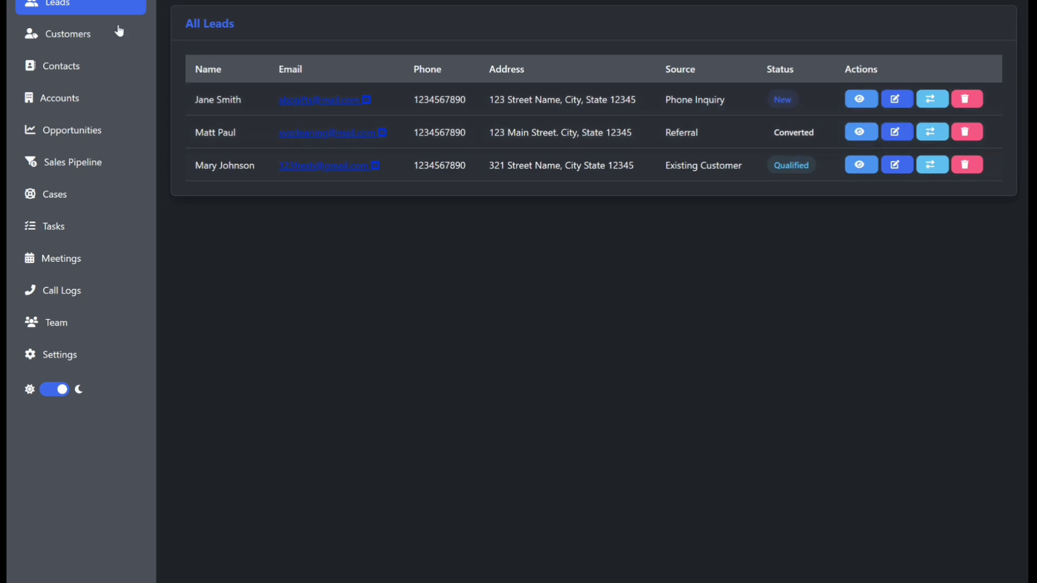
Step: Convert the Existing Customer lead into a customer with company 123 Fresh LLC and segment Boutique Retailer
click(63, 37)
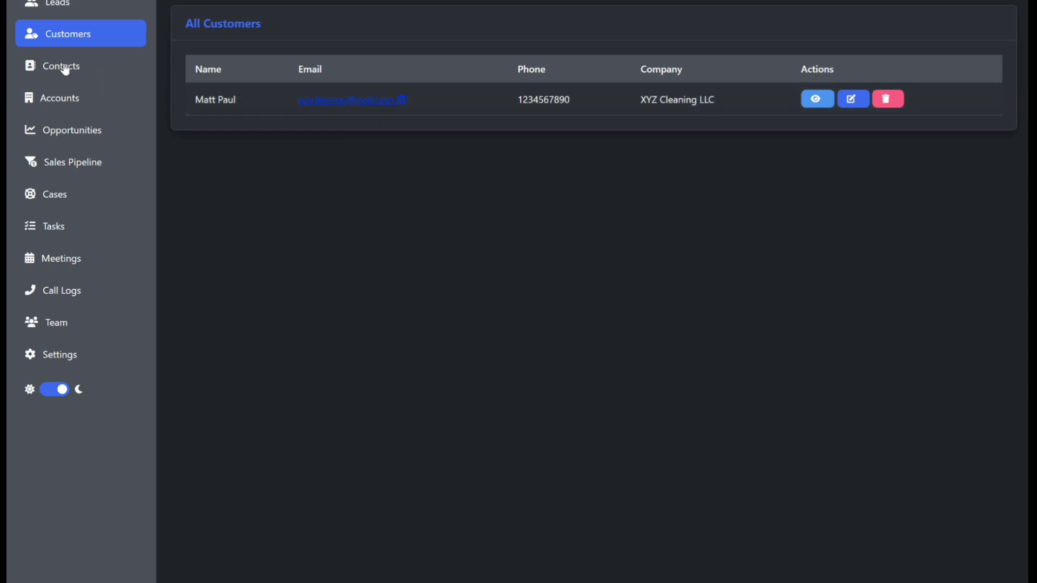
click(63, 4)
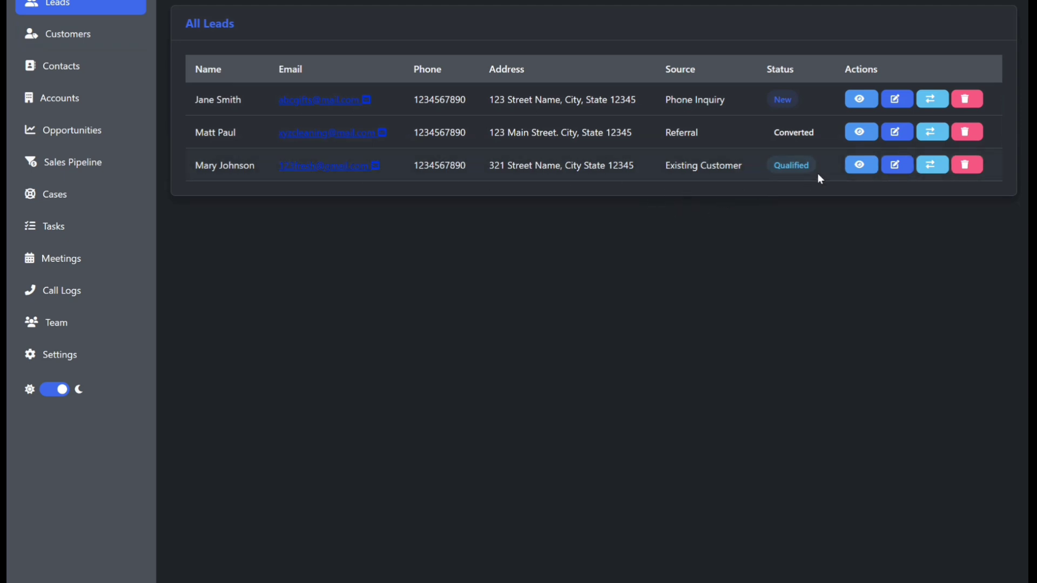
click(935, 163)
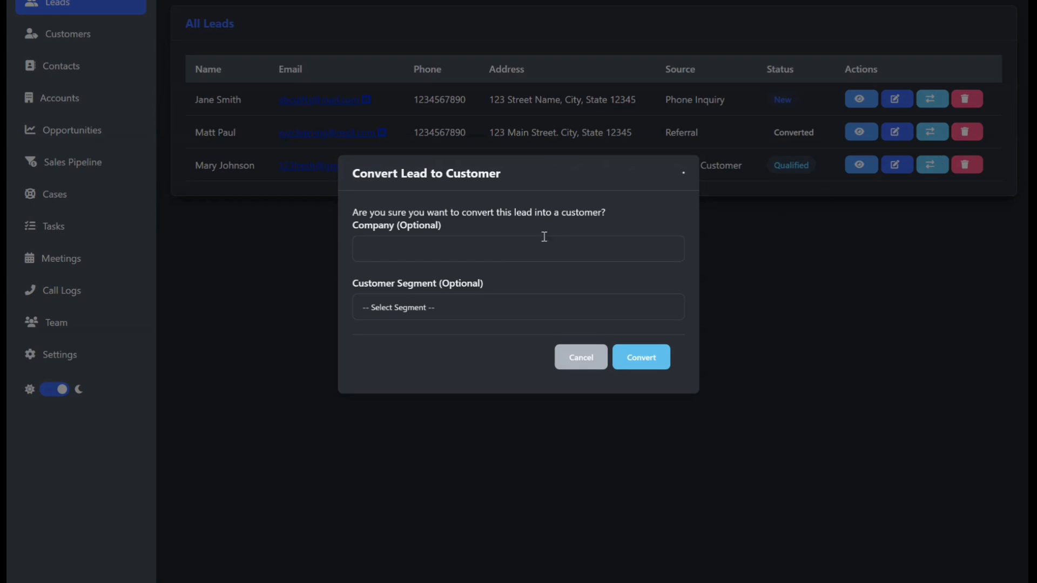
click(517, 241)
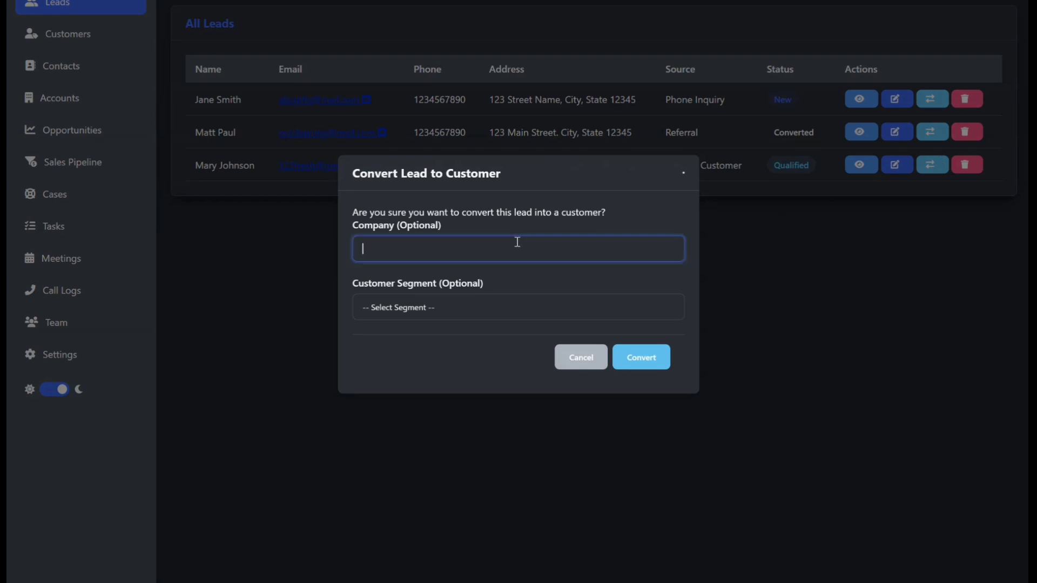
text(123 Fresh LLC)
click(462, 315)
scroll(480, 443, down, 4)
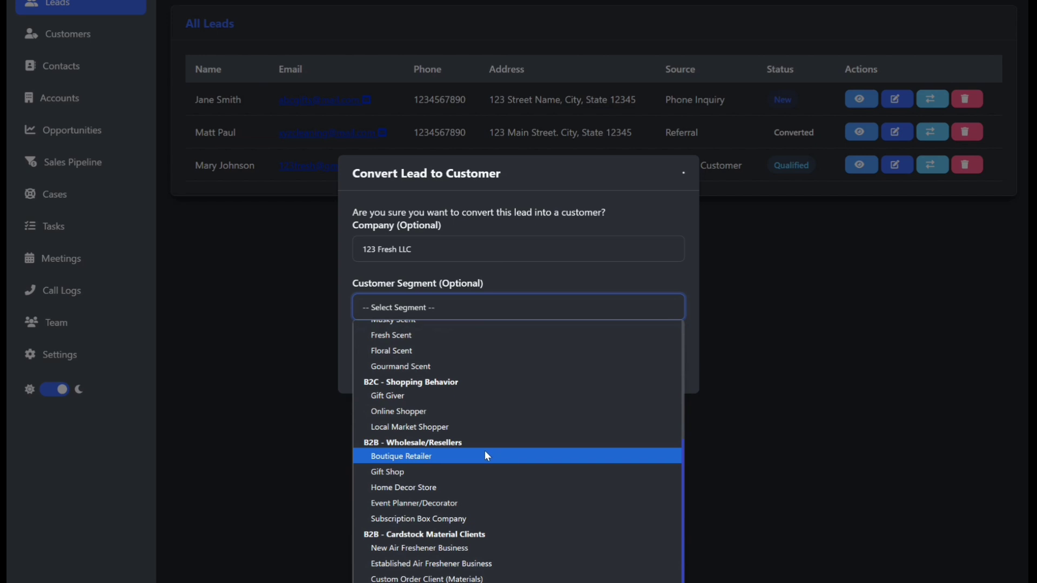
click(452, 456)
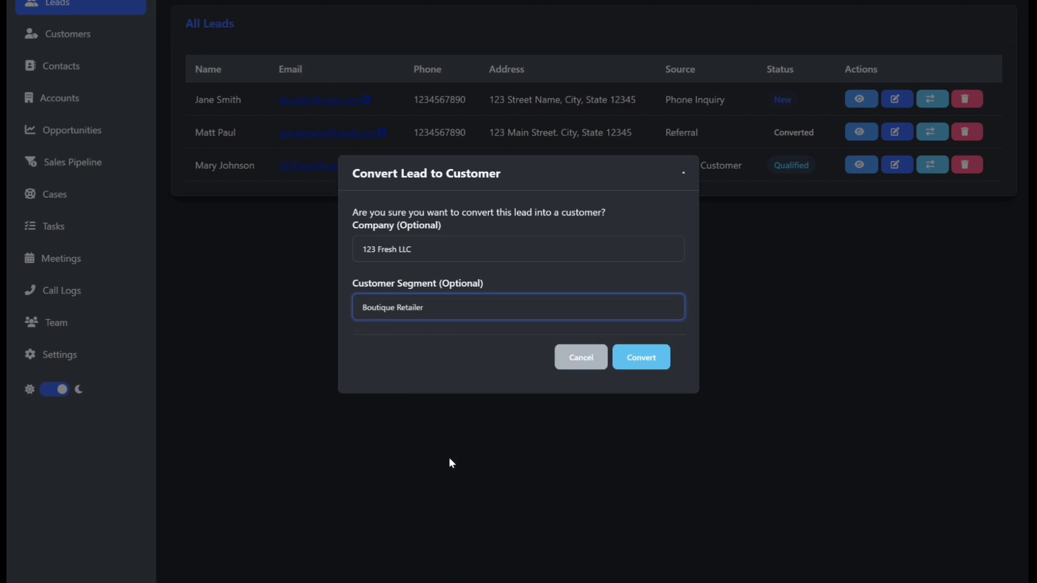
click(645, 360)
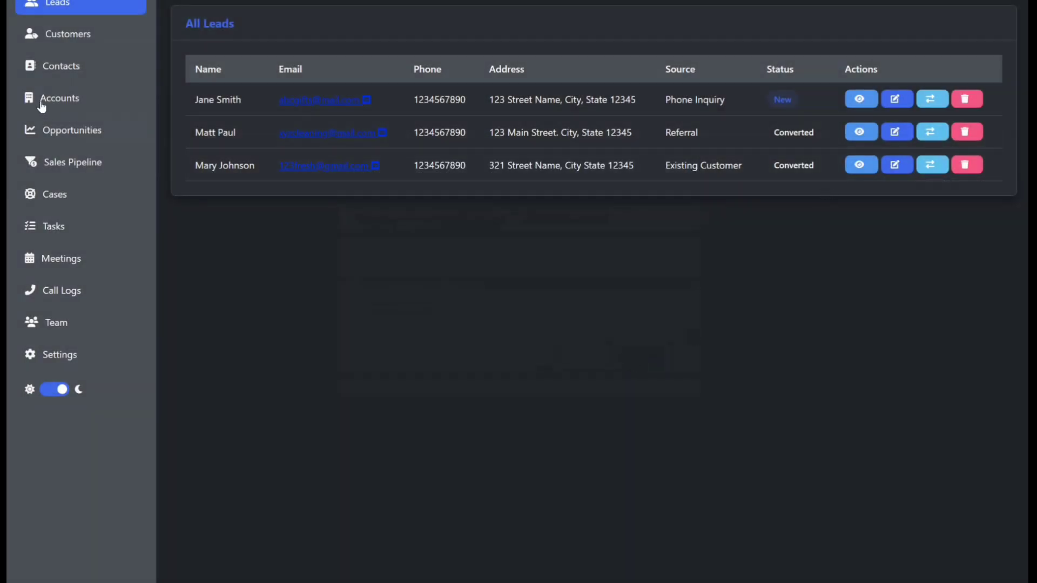
click(62, 33)
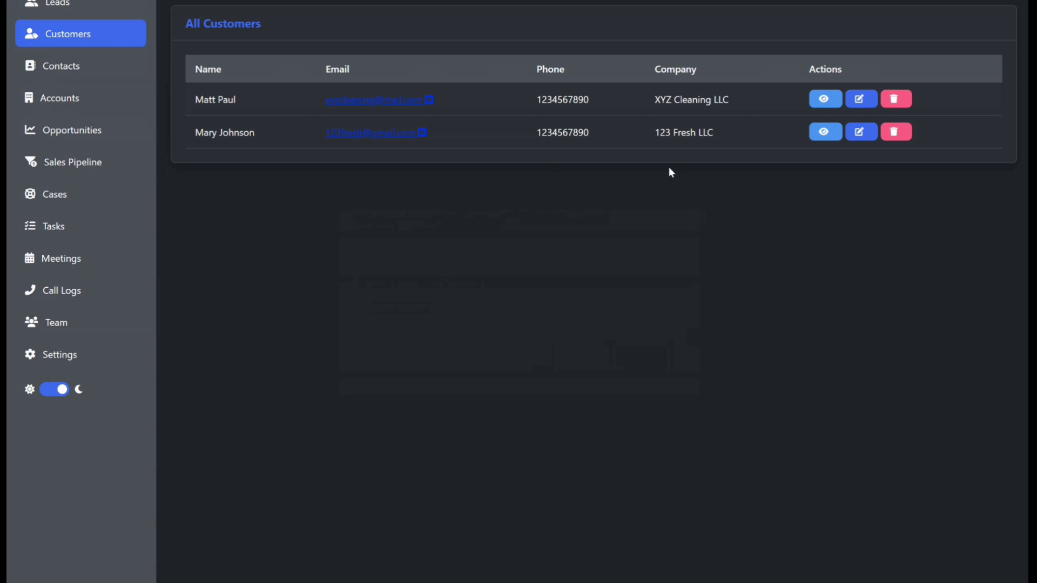
click(70, 100)
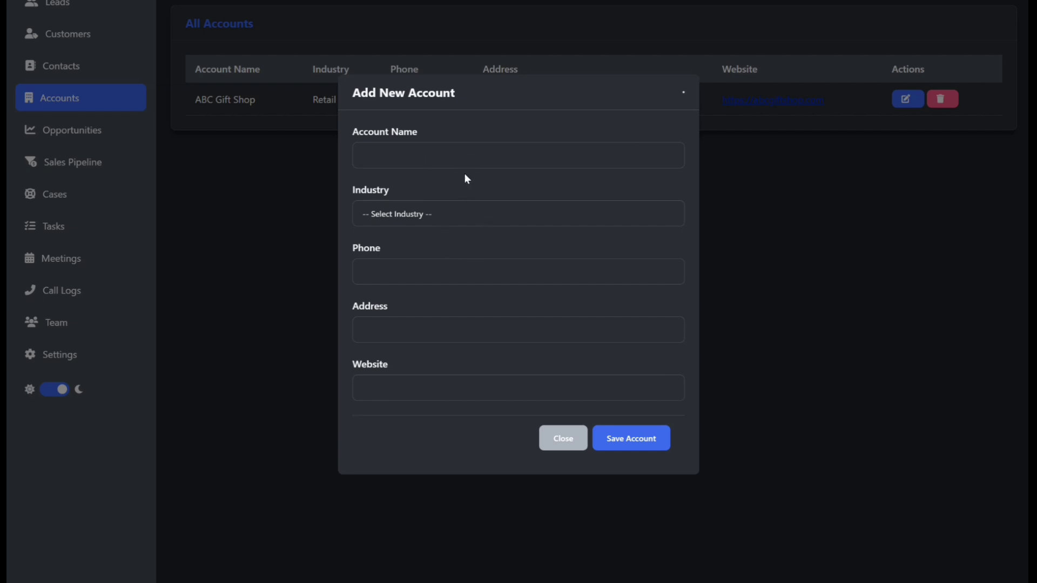
click(469, 216)
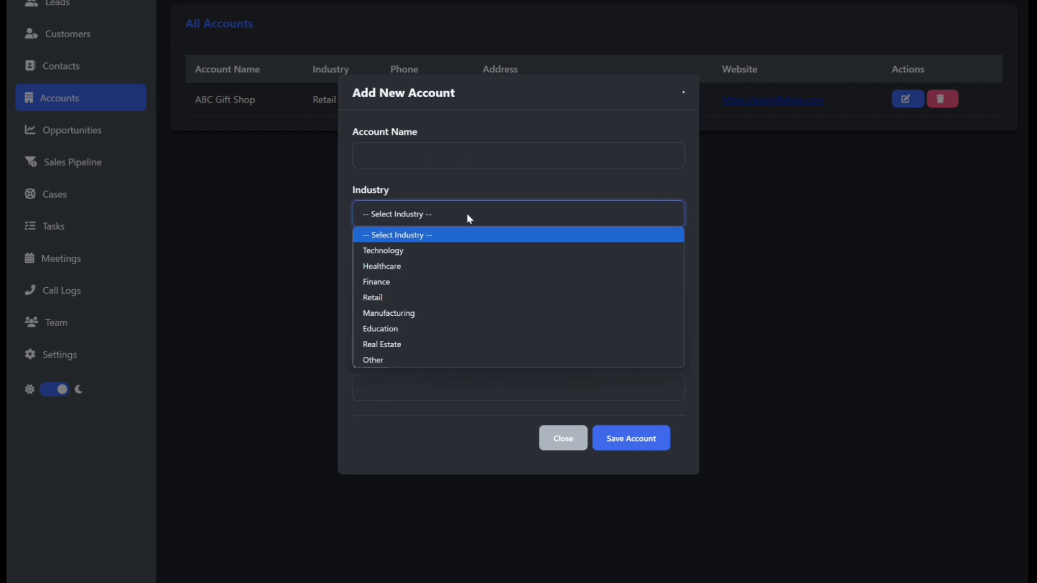
click(520, 176)
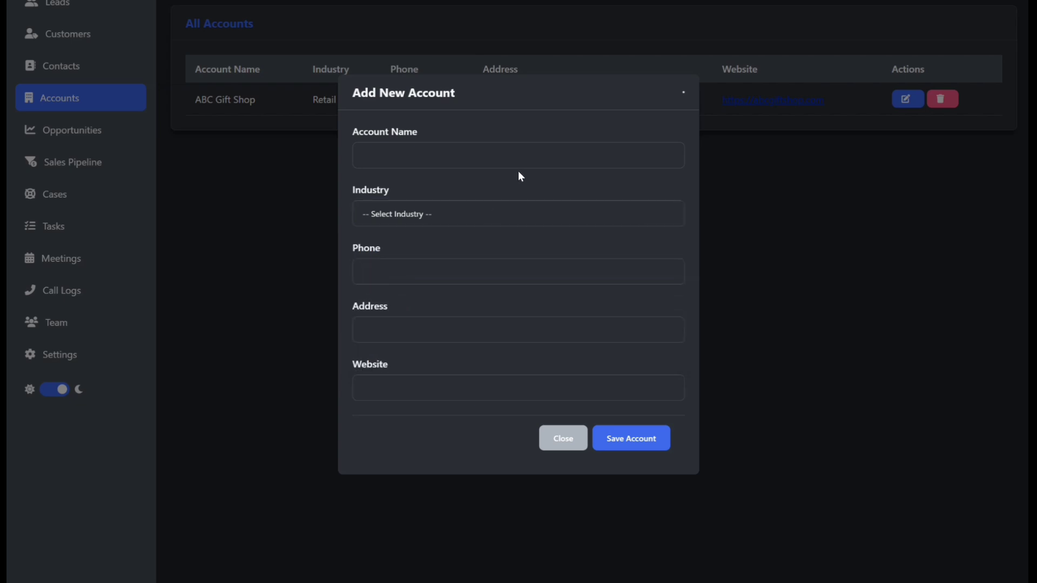
click(553, 440)
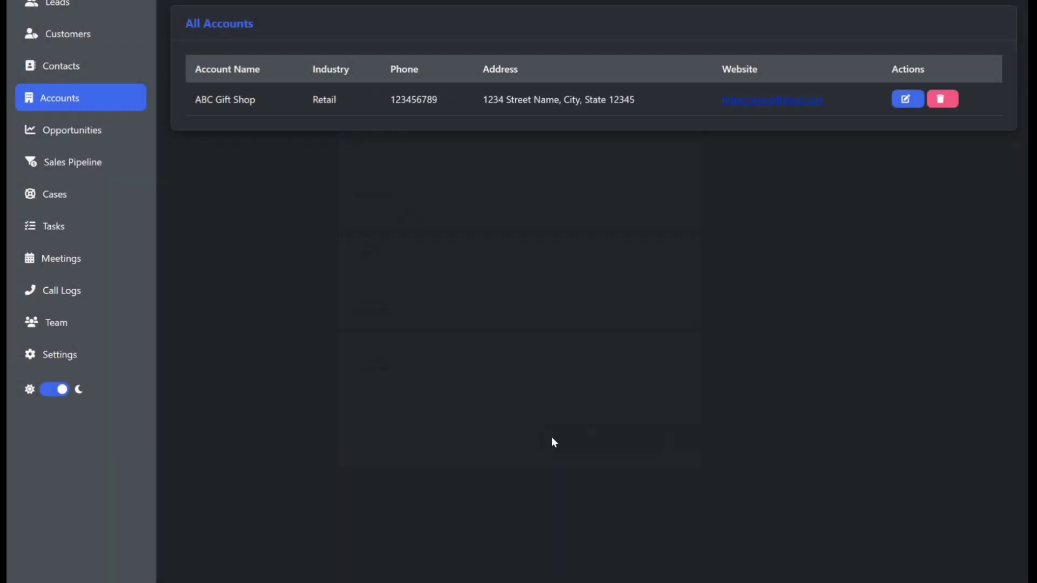
Step: Start a new opportunity from the 123 Fresh LLC contact, named 123 Fresh LLC Opportunity
click(70, 131)
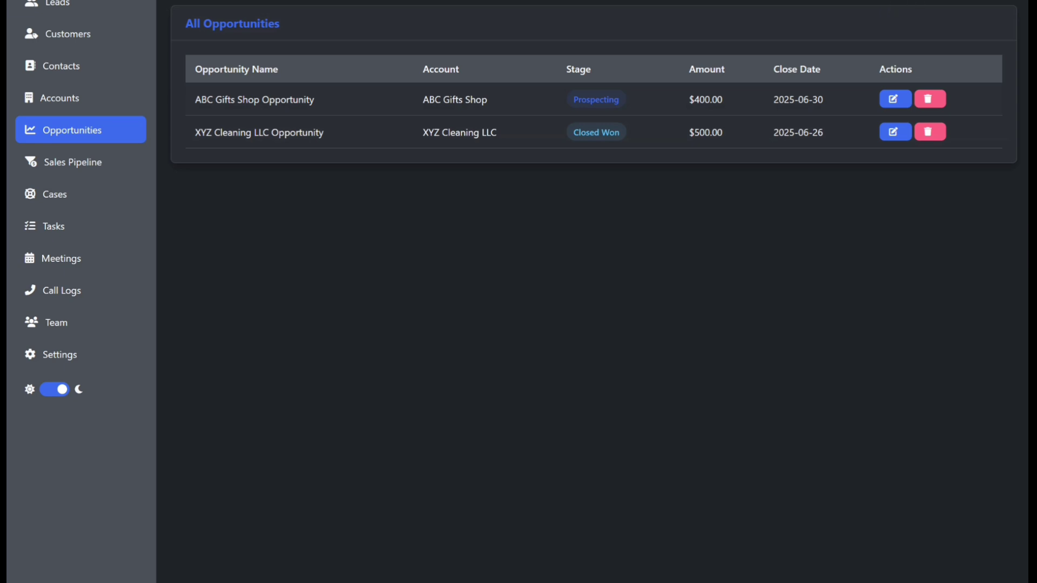
scroll(946, 27, up, 1)
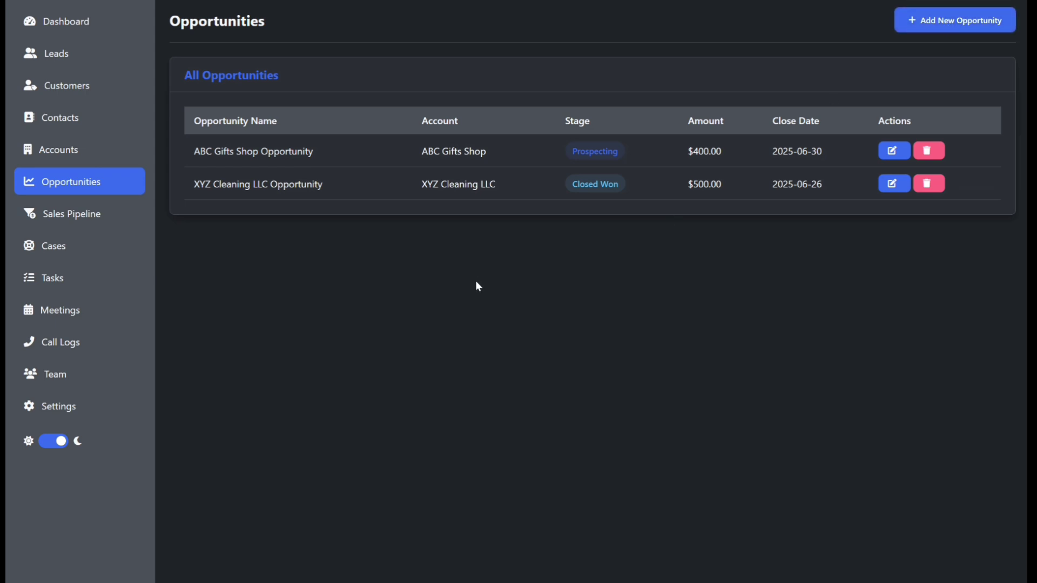
click(937, 27)
click(933, 26)
click(933, 27)
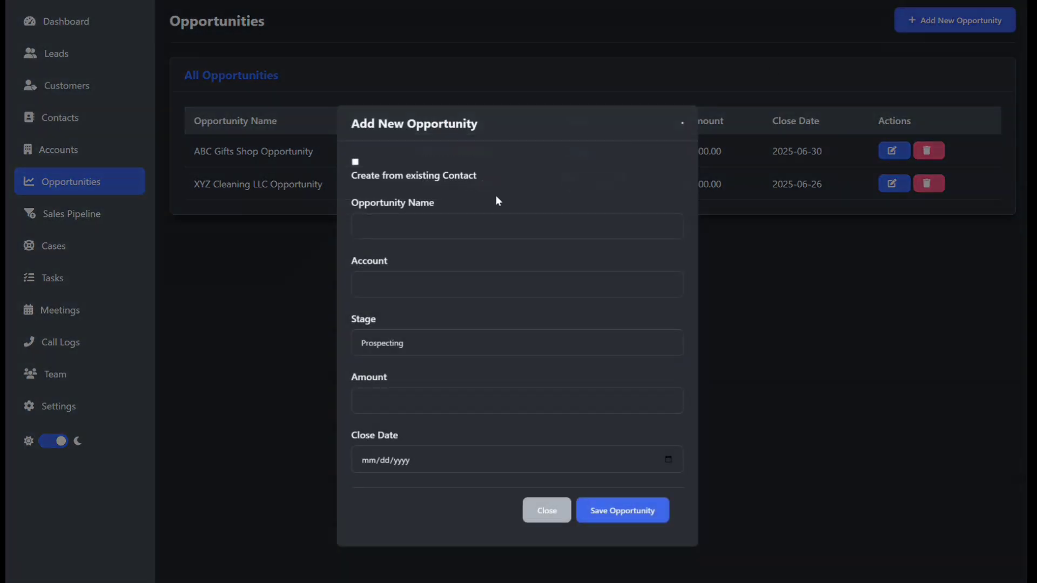
click(355, 161)
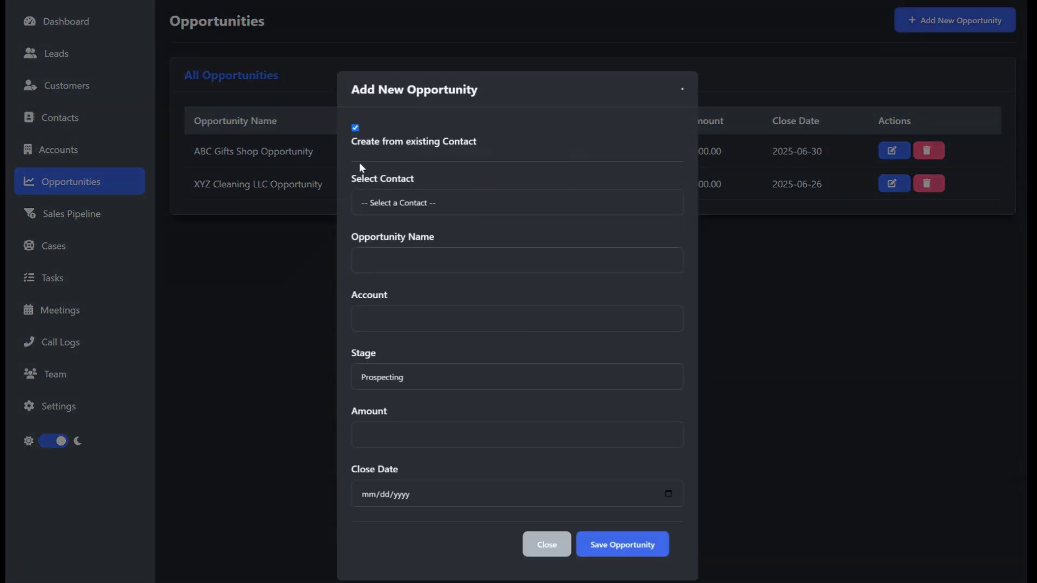
click(404, 201)
click(405, 269)
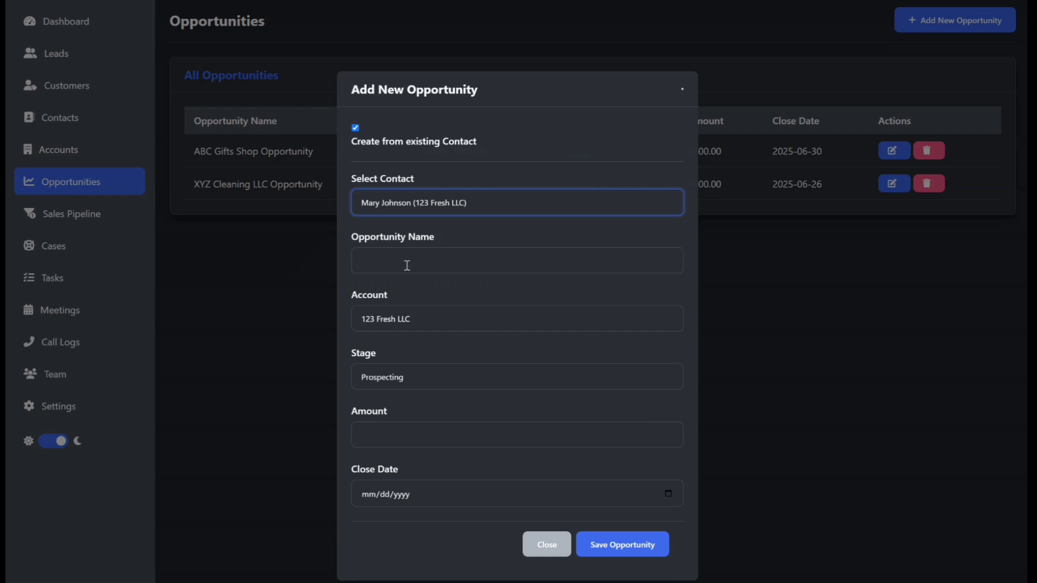
click(407, 264)
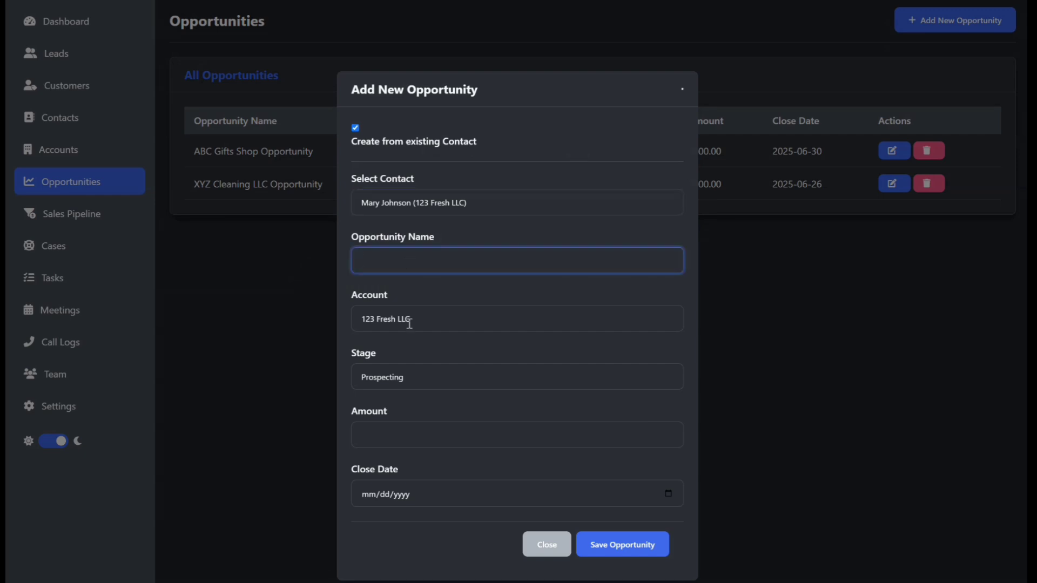
key(Tab)
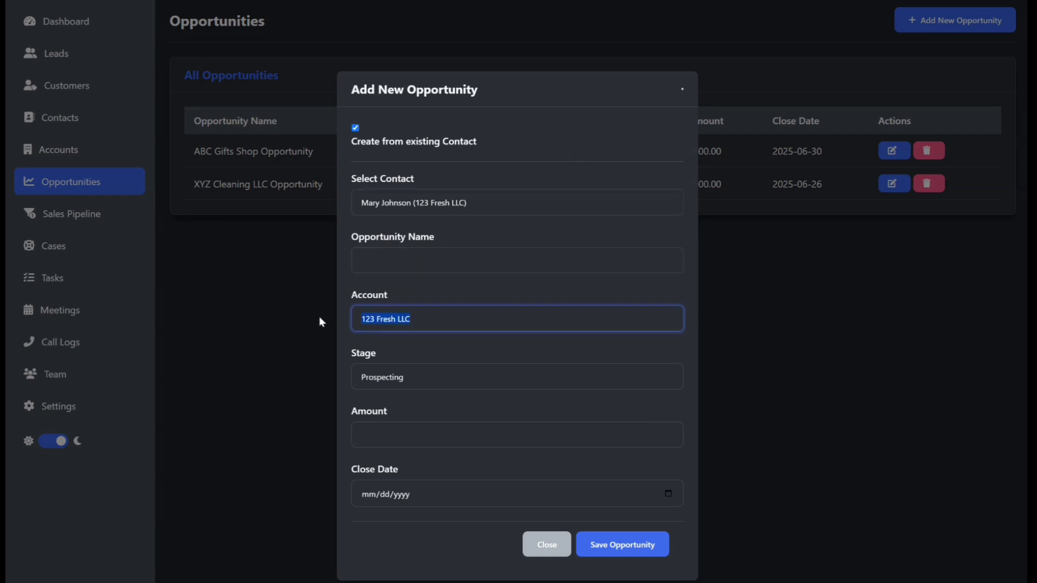
click(443, 260)
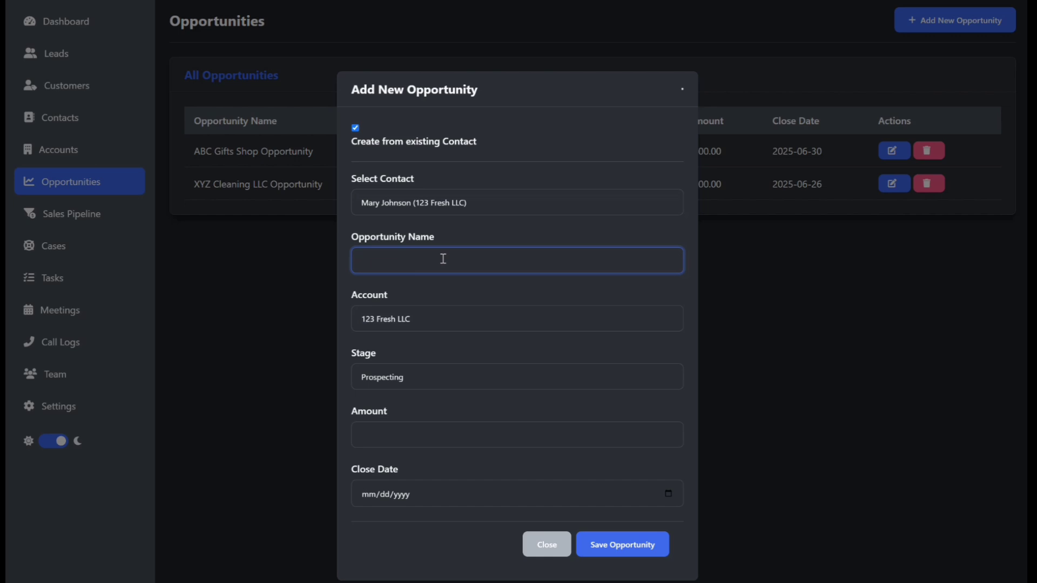
text(123 Fresh LLC Opportunity)
Step: Set the stage to Value Proposition, the amount to 350 and the close date to 07/03/2025, and save the opportunity
click(426, 378)
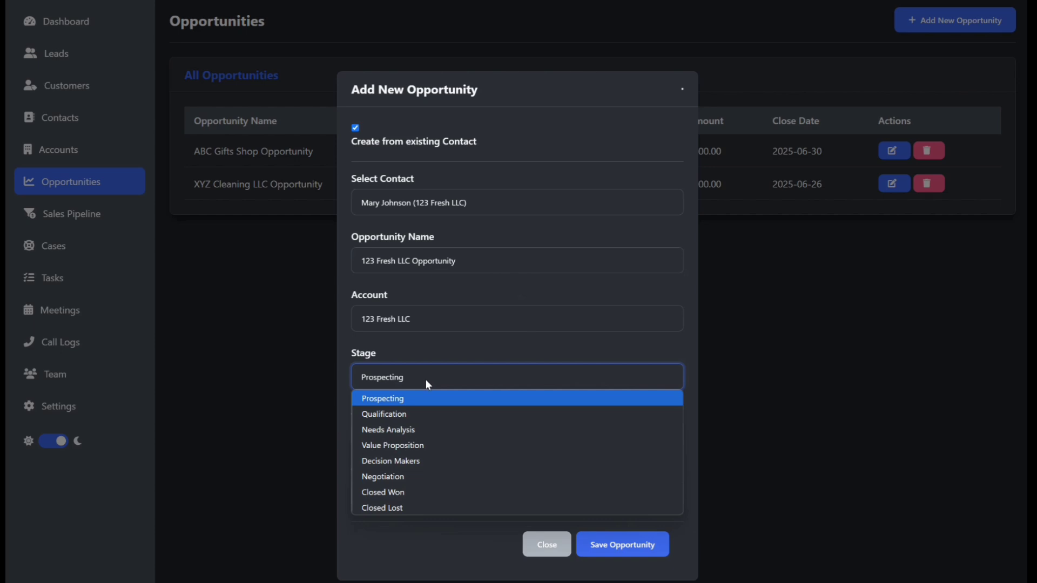
click(410, 446)
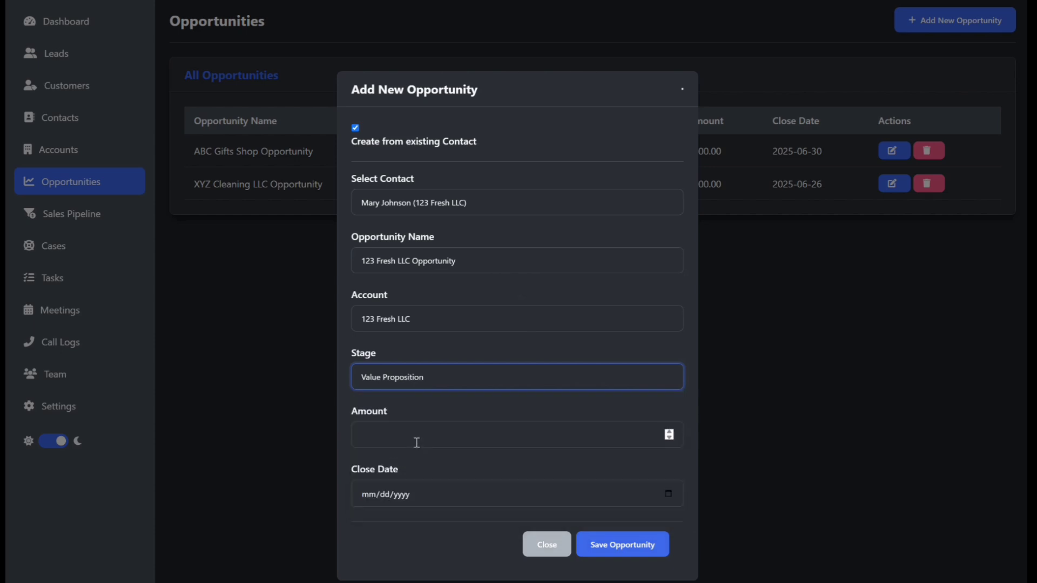
click(416, 442)
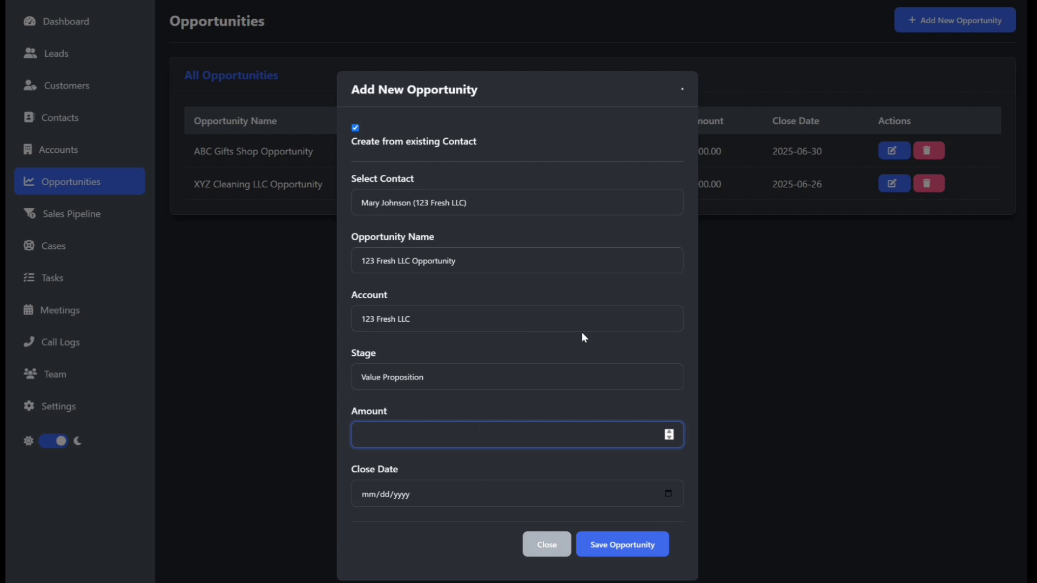
text(350)
click(670, 493)
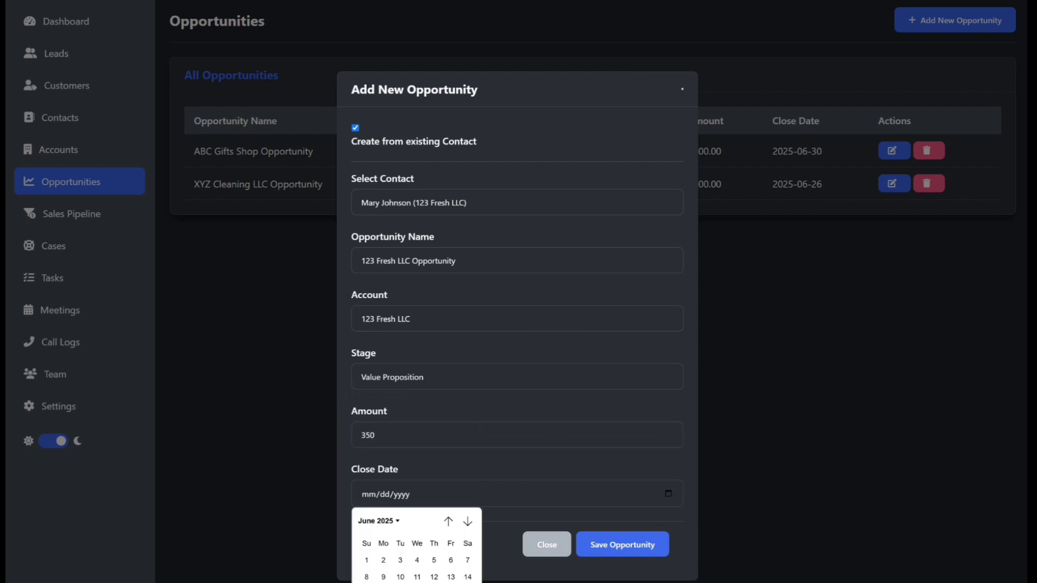
click(434, 582)
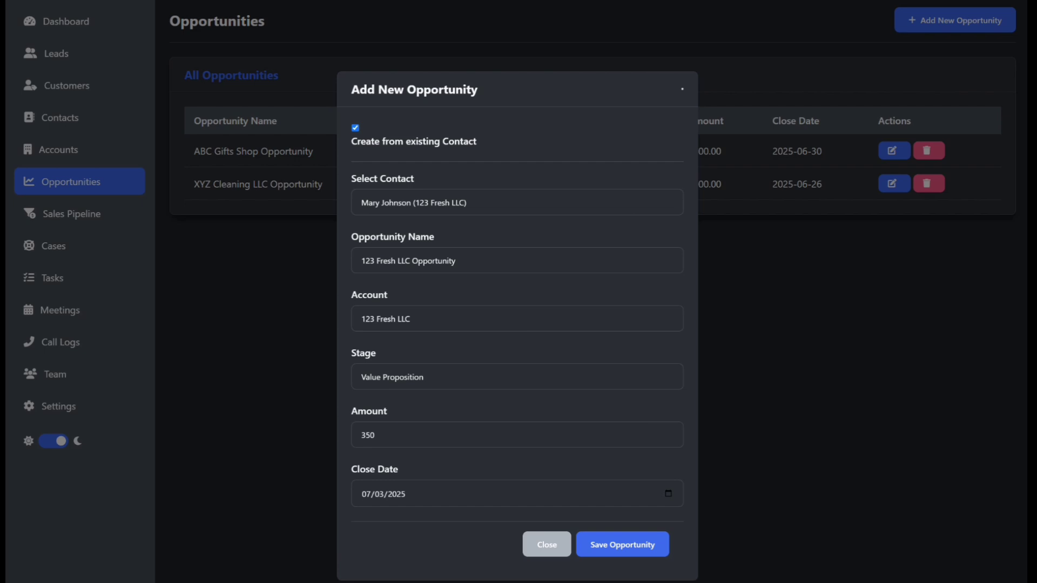
click(625, 547)
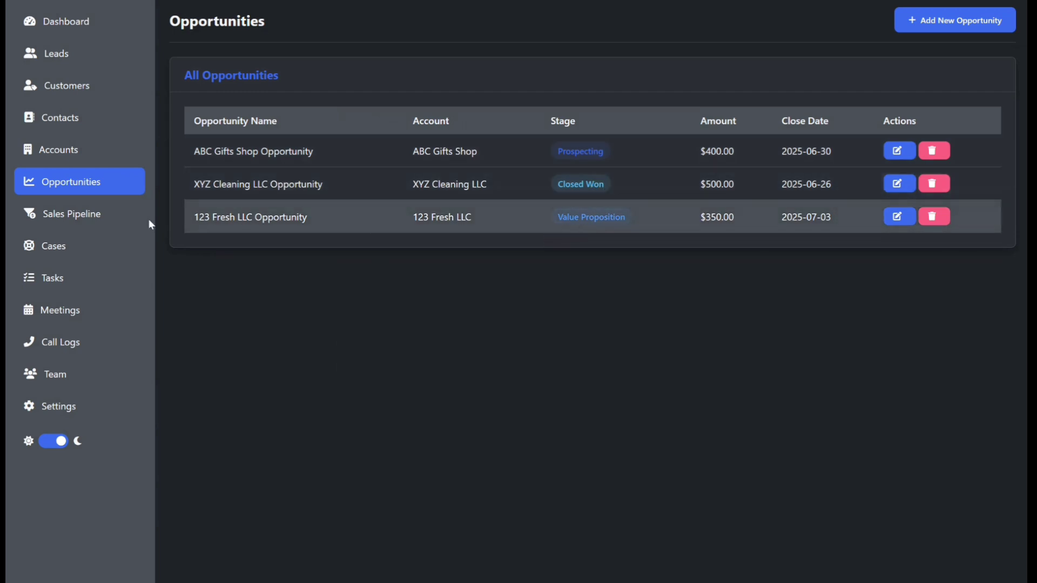
Step: Open the dashboard and examine the sales pipeline, revenue by month, lead sources and recent activities charts
click(79, 27)
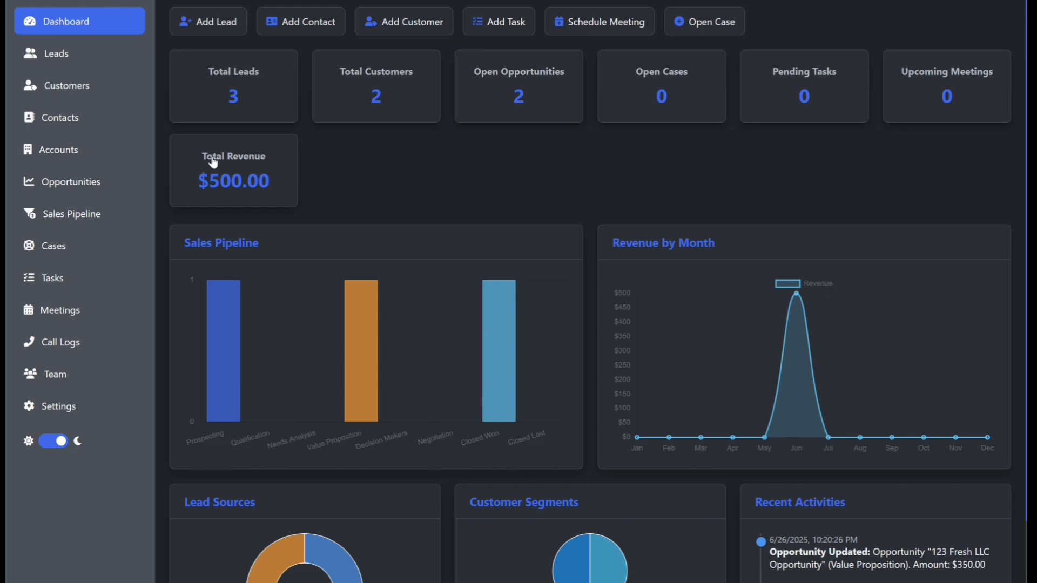
mouse_move(501, 405)
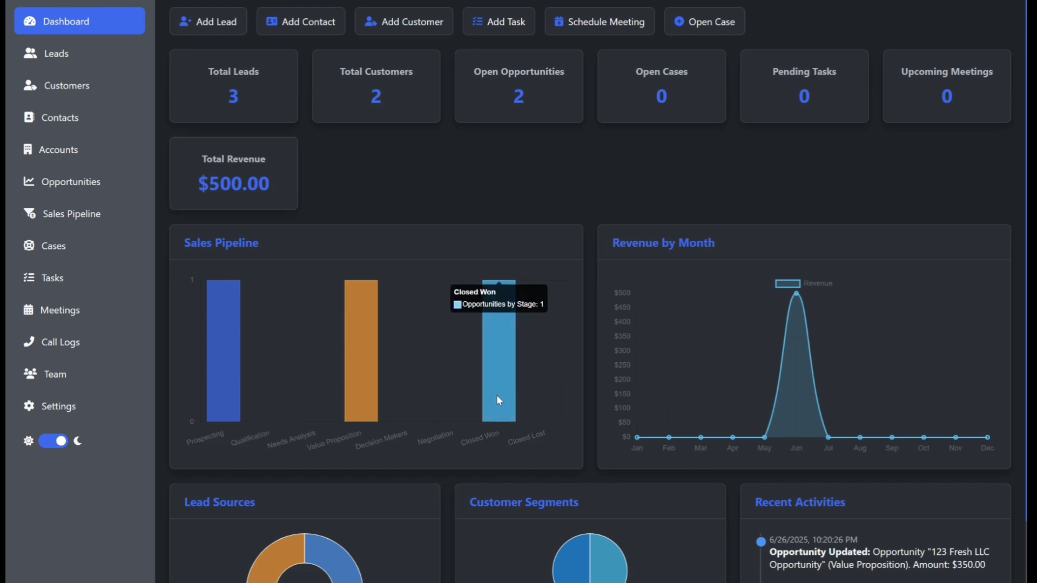
mouse_move(365, 384)
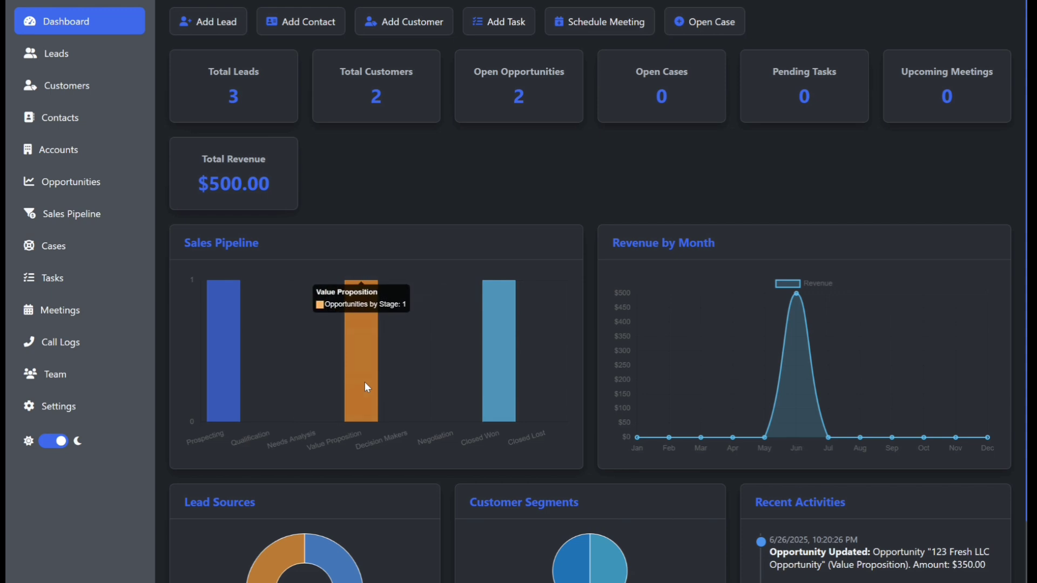
mouse_move(231, 375)
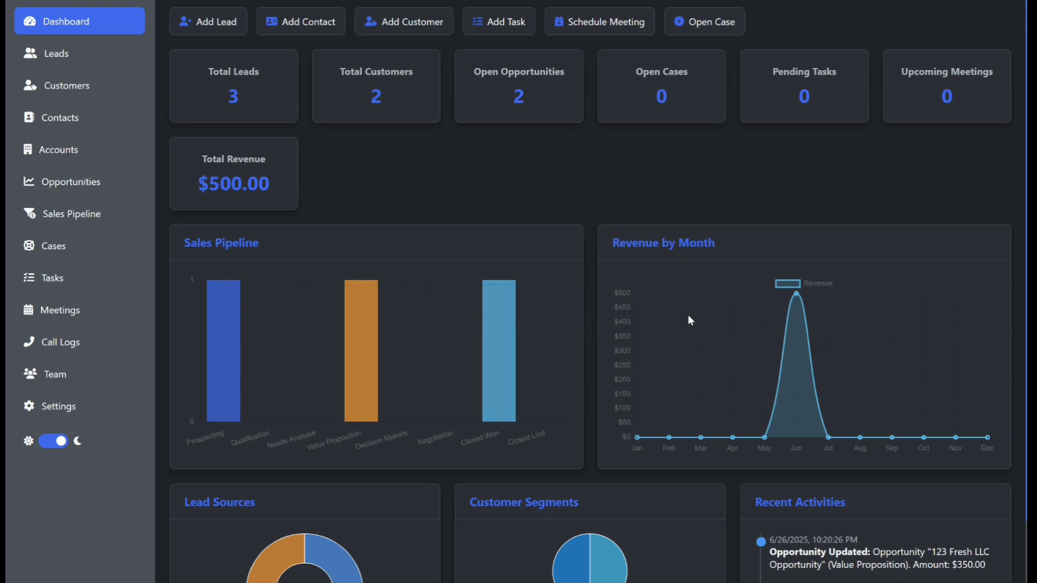
mouse_move(798, 295)
scroll(689, 436, down, 2)
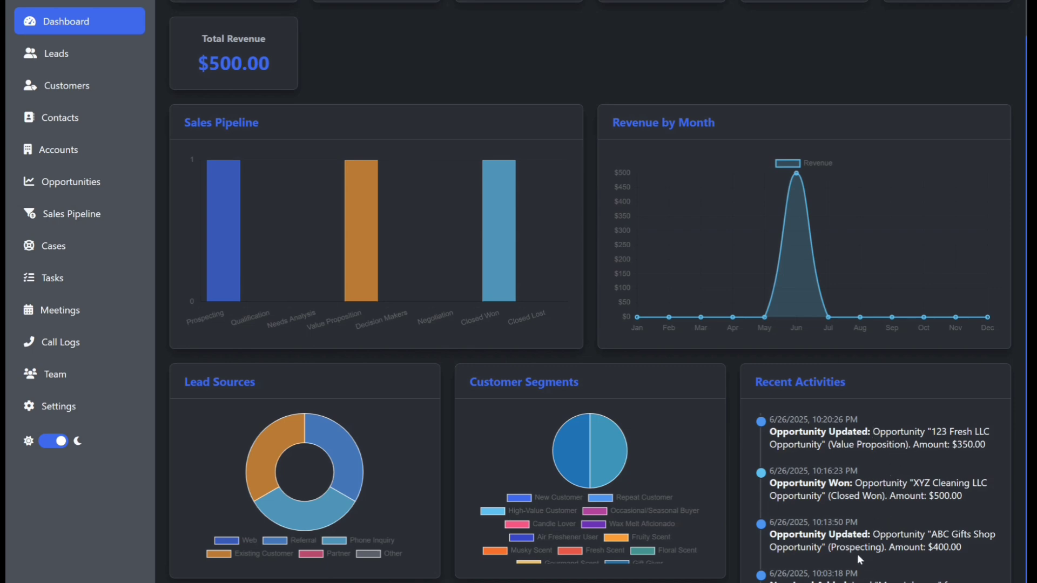
Step: Review the dashboard, the opportunities list and the sales pipeline overview by stage
scroll(858, 555, up, 2)
scroll(858, 555, down, 4)
scroll(858, 555, up, 5)
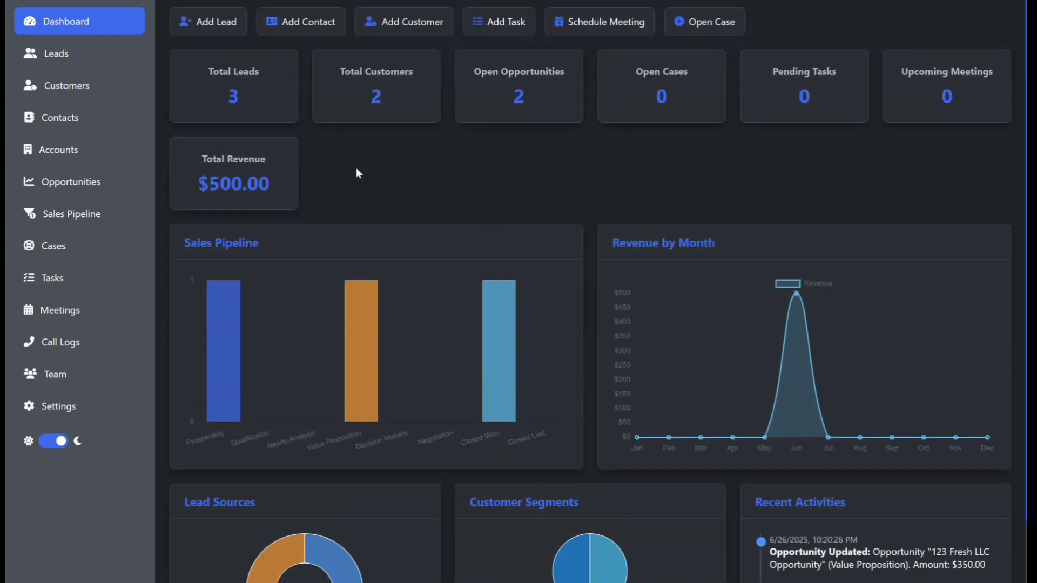
click(68, 180)
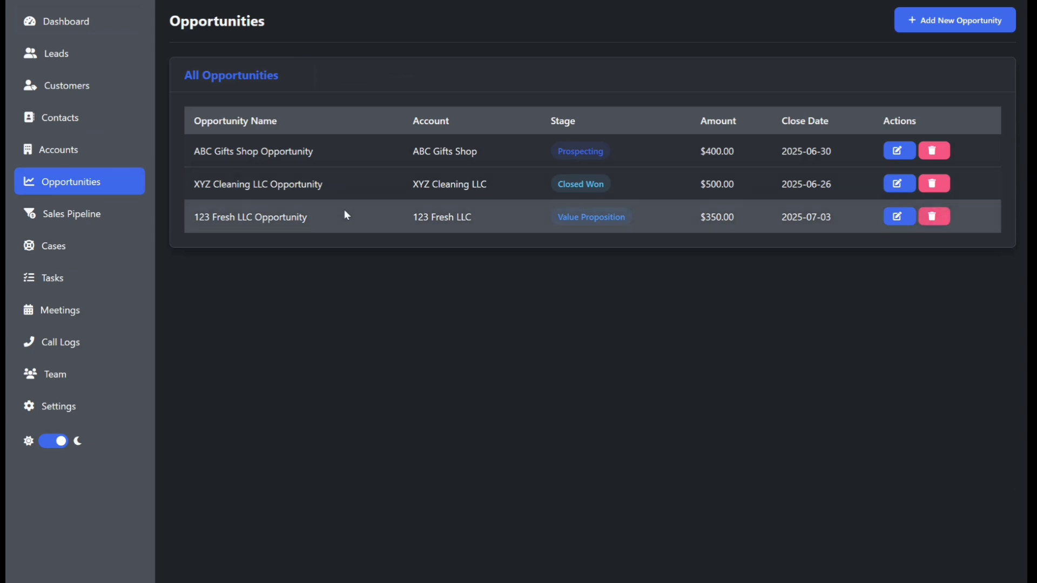
click(74, 215)
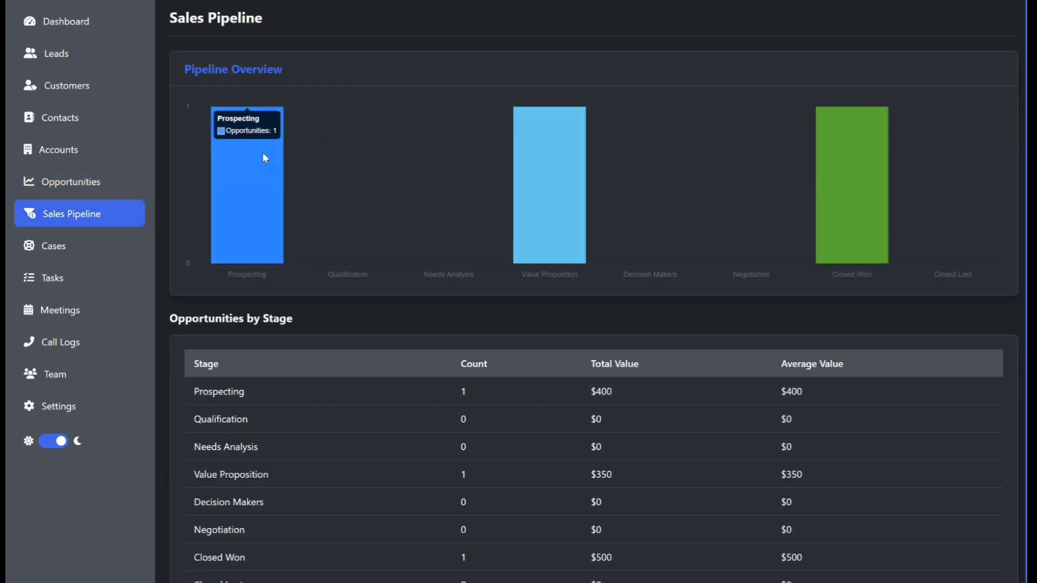
mouse_move(552, 111)
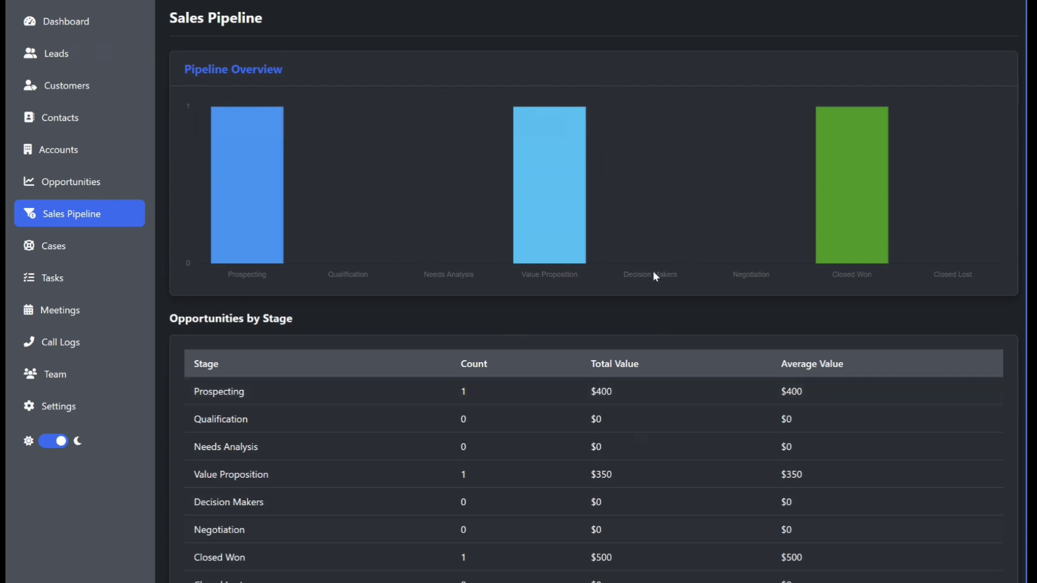
Step: Open a new case with the subject Damaged Candles and relate it to an Opportunity
click(51, 247)
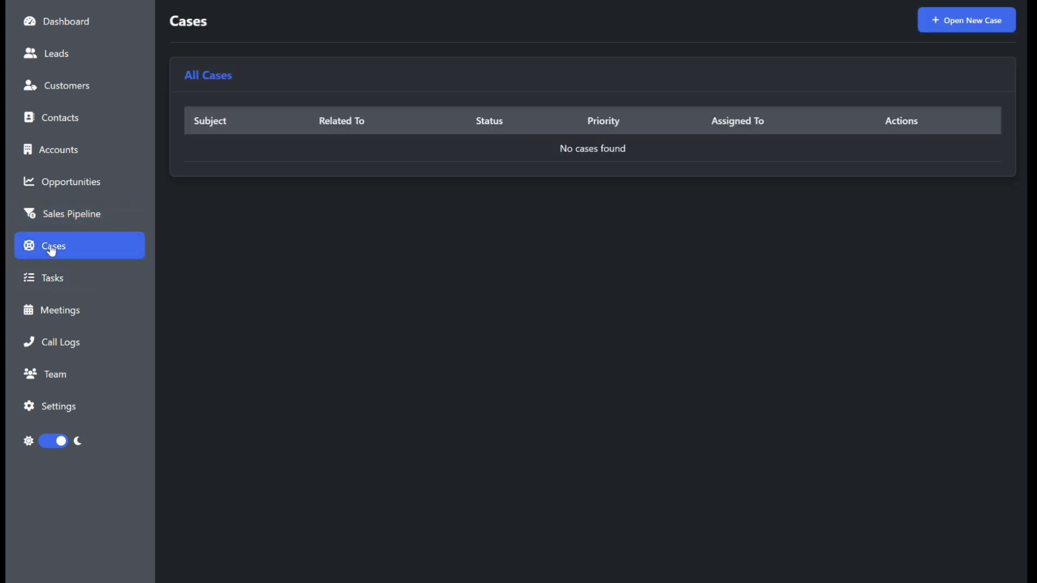
click(951, 31)
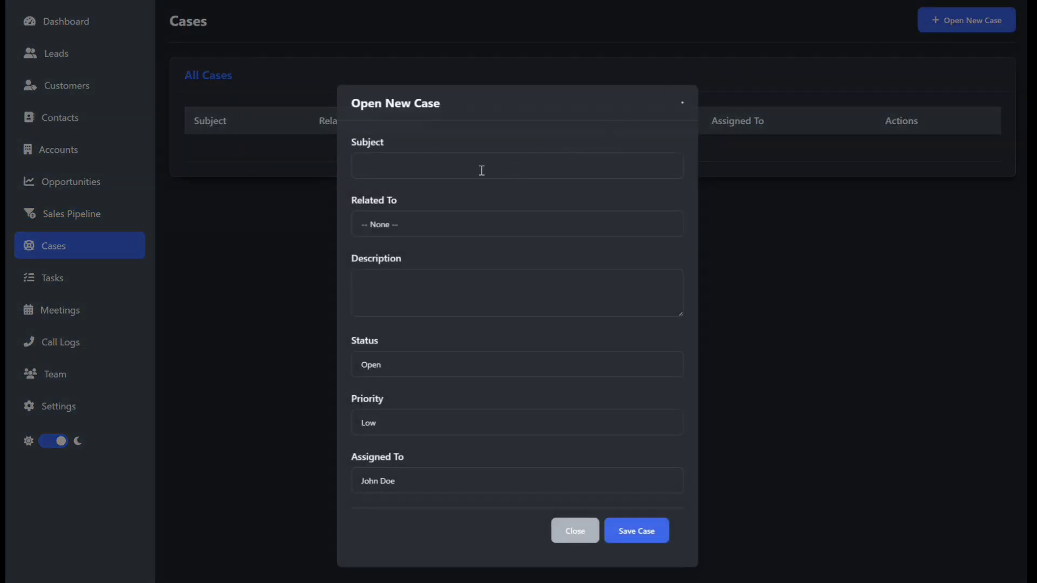
click(381, 162)
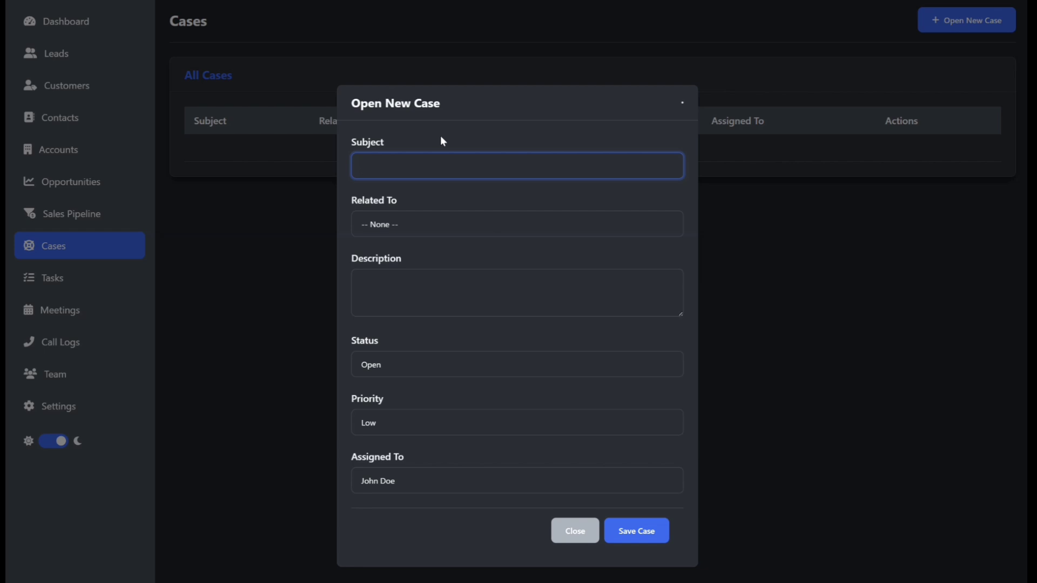
text(Damaged Candl)
click(404, 224)
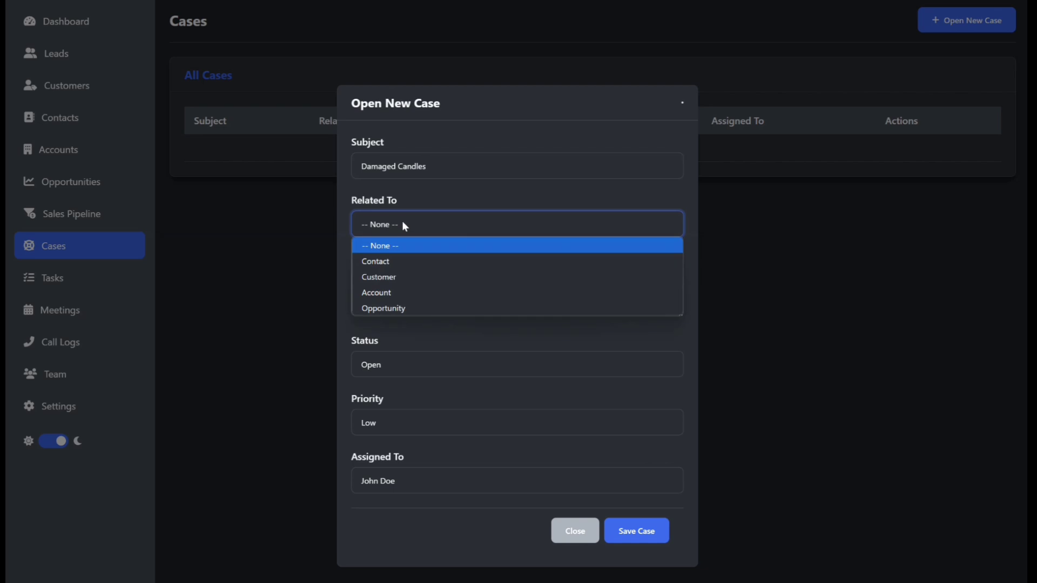
click(390, 308)
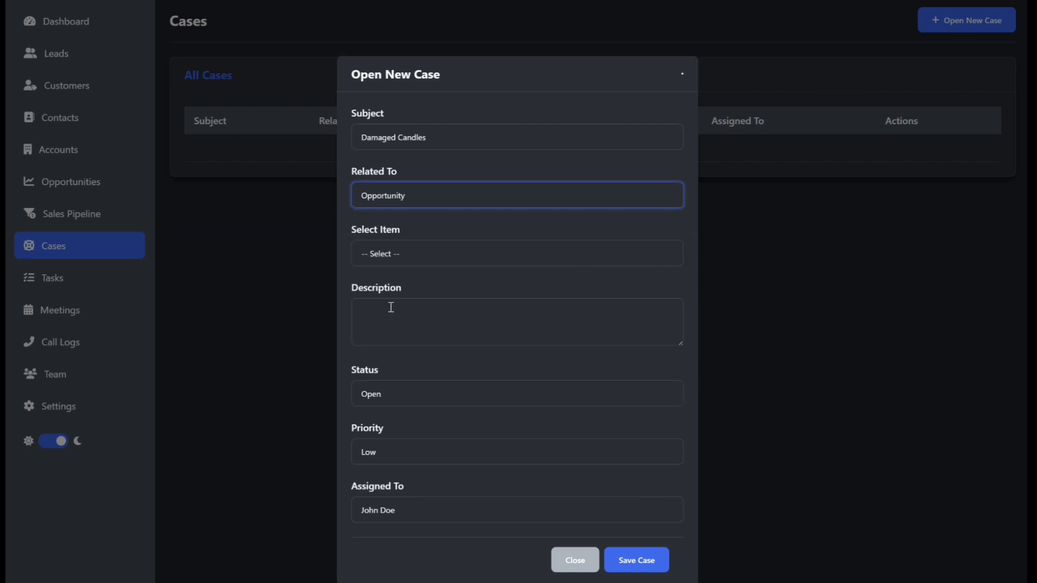
Step: Link the case to XYZ Cleaning LLC Opportunity and paste a description about candles damaged during shipping
click(442, 255)
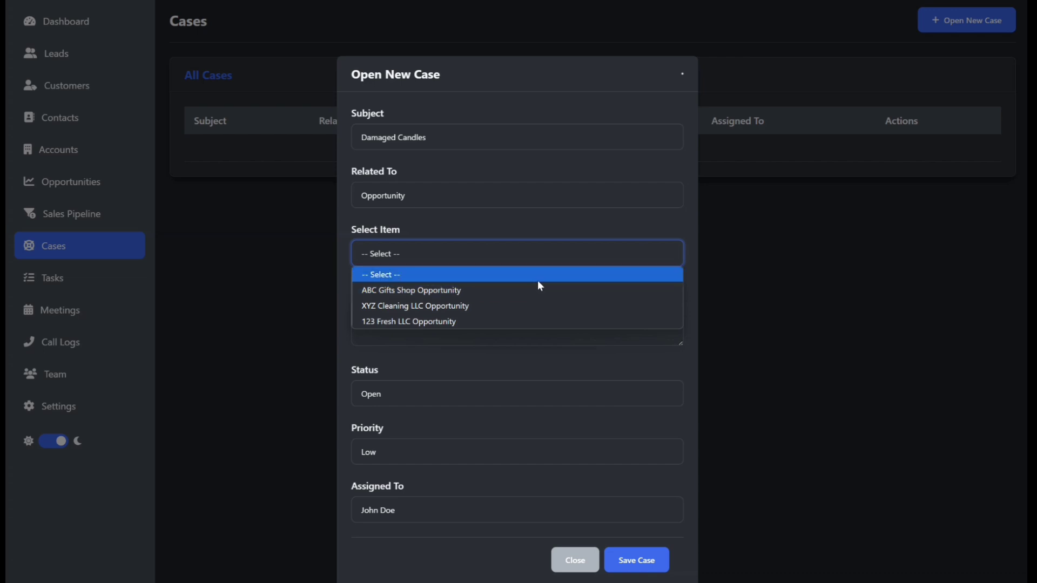
click(452, 307)
click(451, 307)
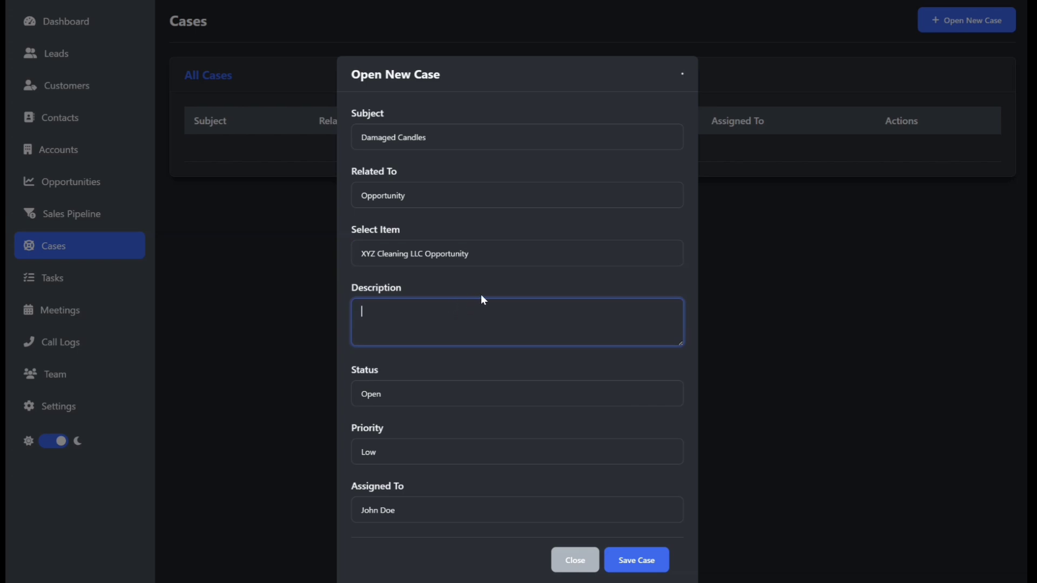
text(Candles were delivered but few of the candles got damaged during shipping.)
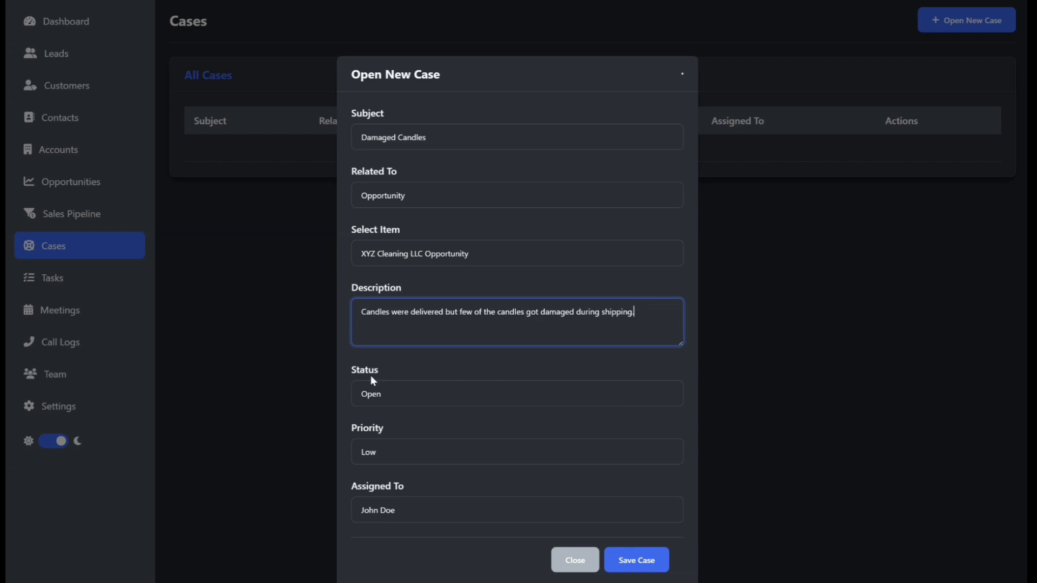
Step: Set the case priority to High, keep John Doe as assignee, and save the case
click(404, 397)
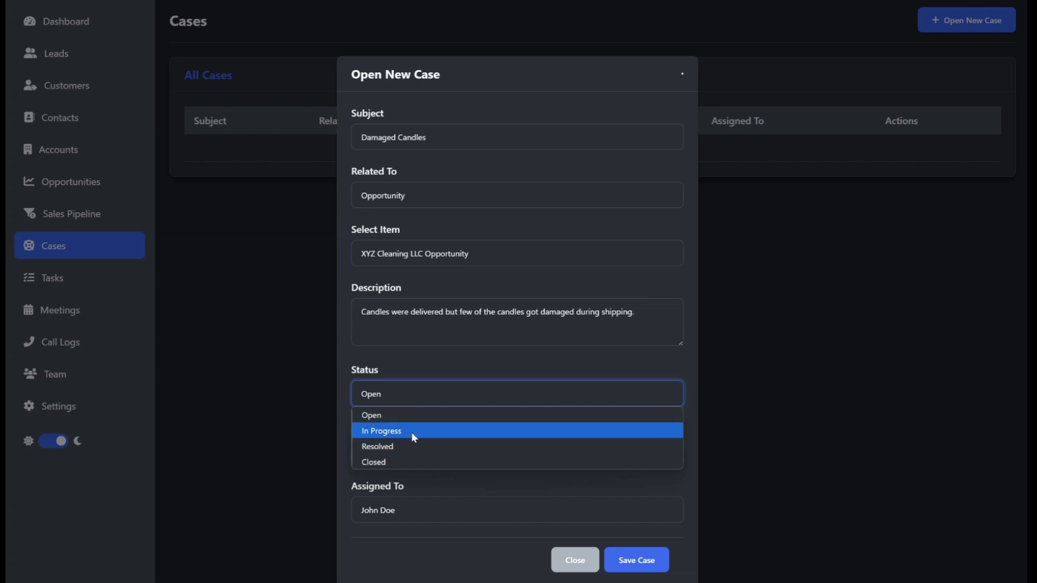
click(431, 405)
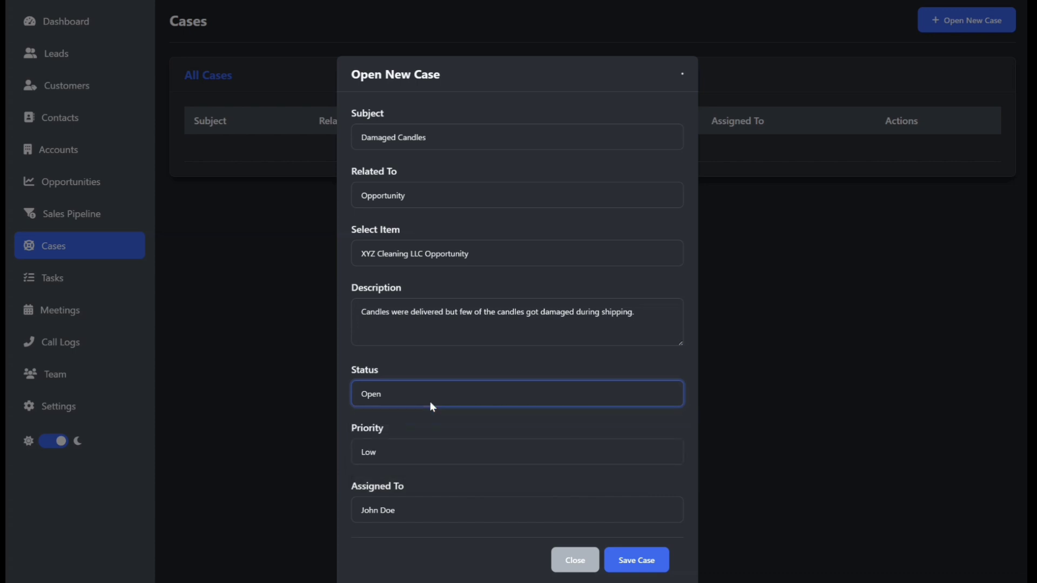
click(451, 452)
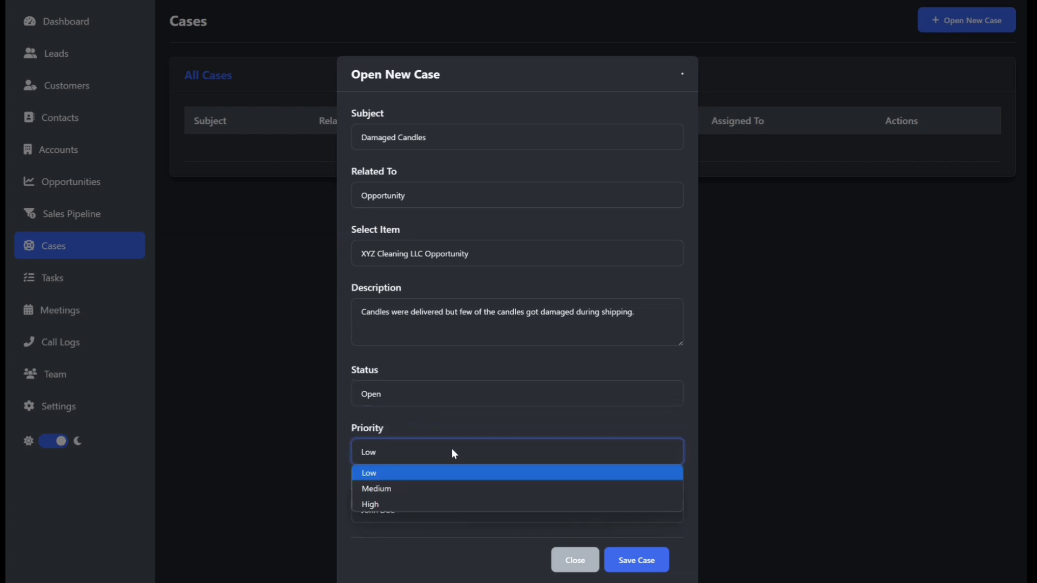
click(436, 504)
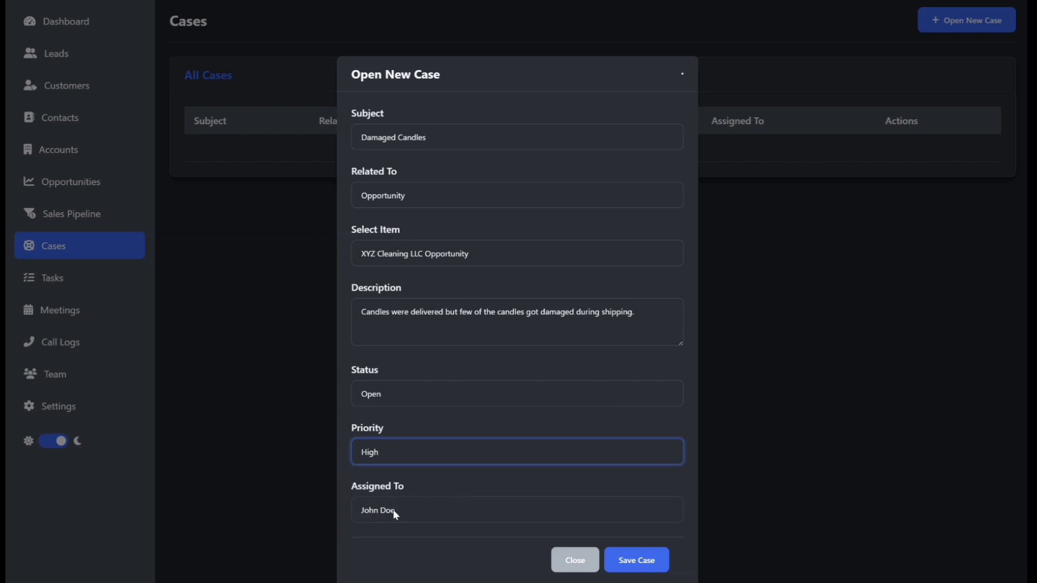
click(421, 513)
click(421, 511)
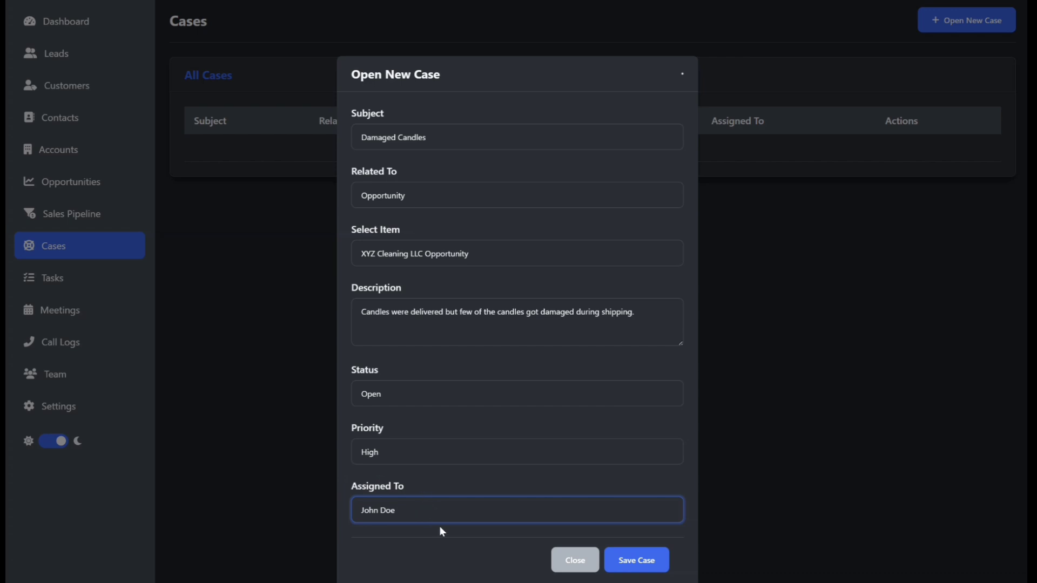
click(637, 560)
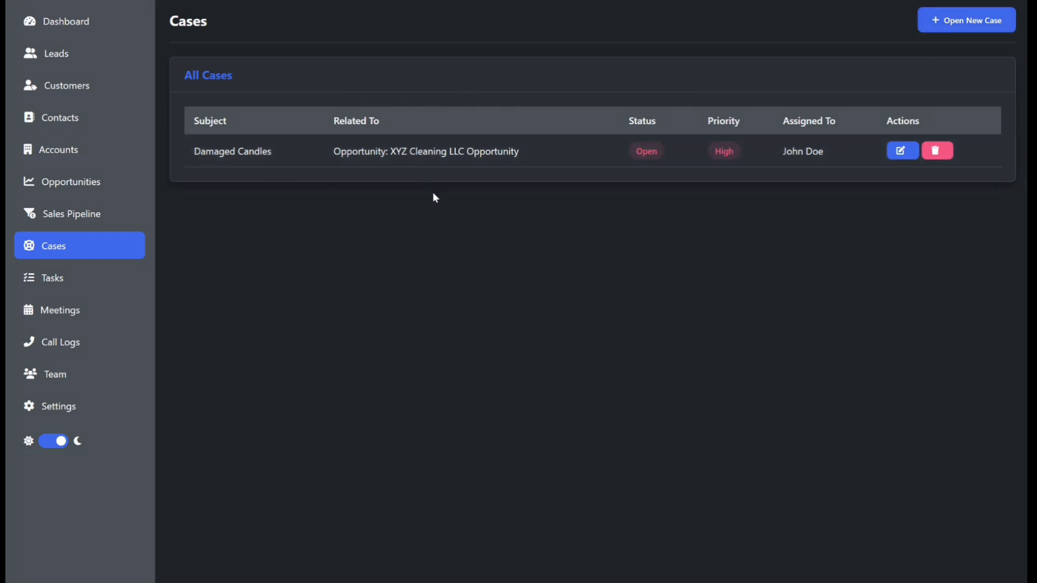
Step: Check the dashboard, then edit the Damaged Candles case to set its status to In Progress
click(79, 28)
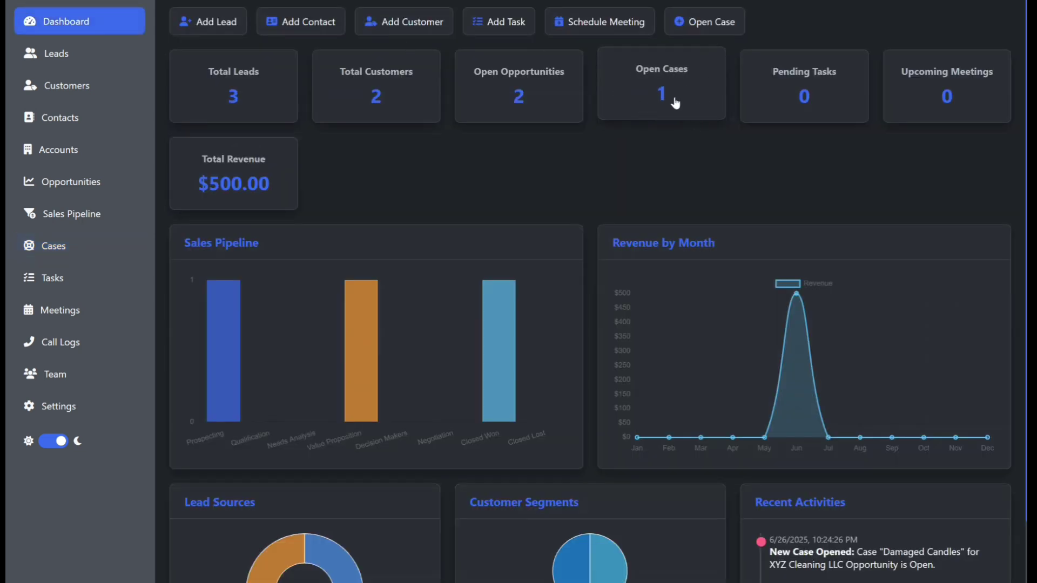
click(60, 248)
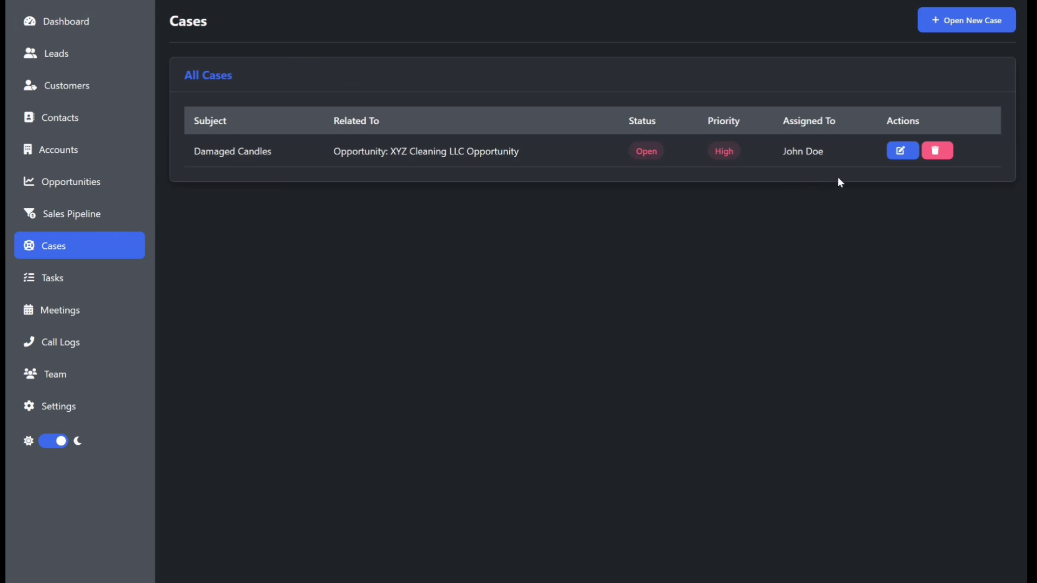
click(902, 152)
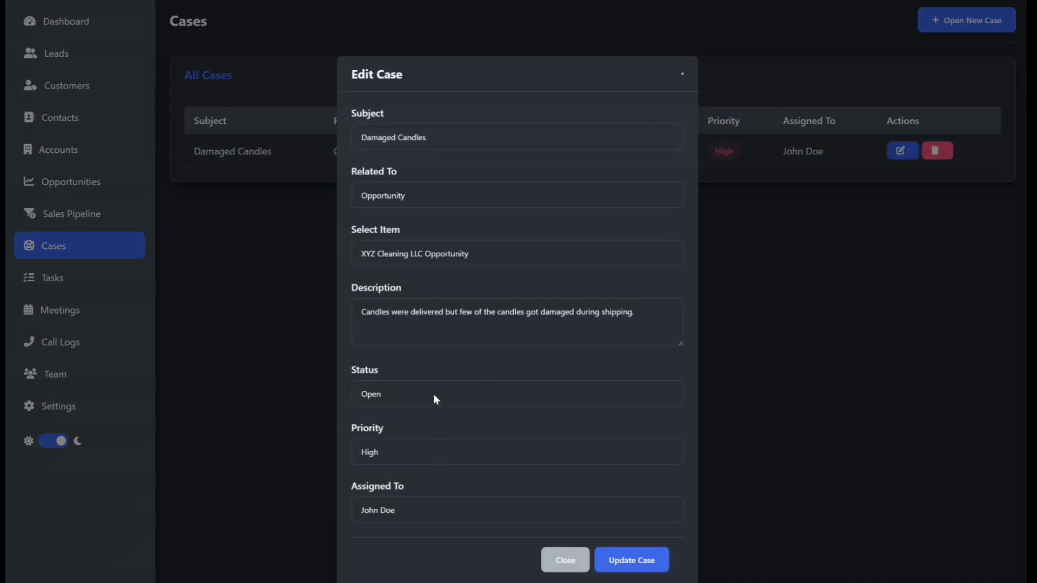
click(434, 397)
click(423, 430)
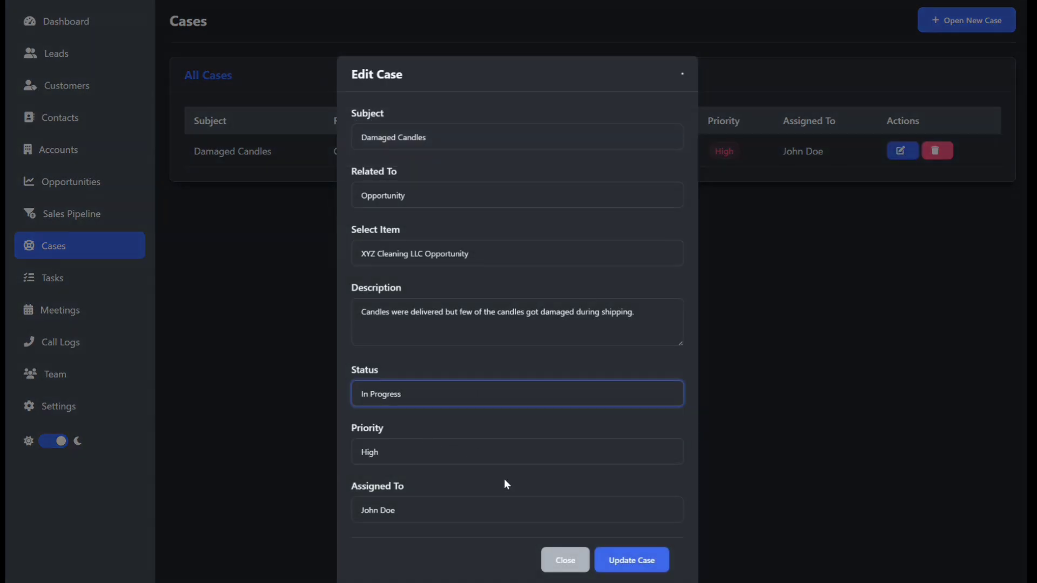
click(629, 561)
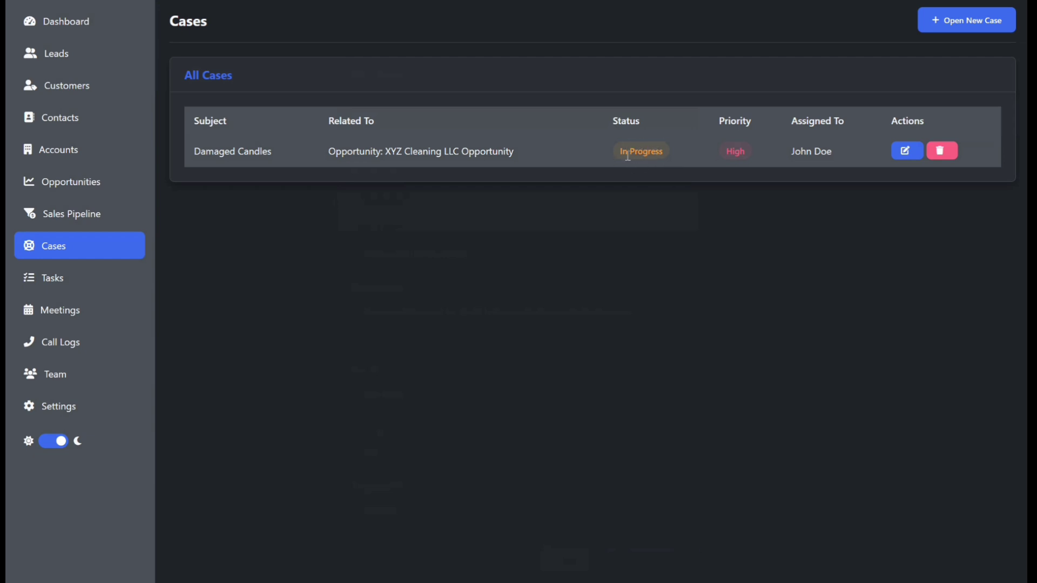
Step: Change the Damaged Candles case priority to Medium and update the case
click(899, 154)
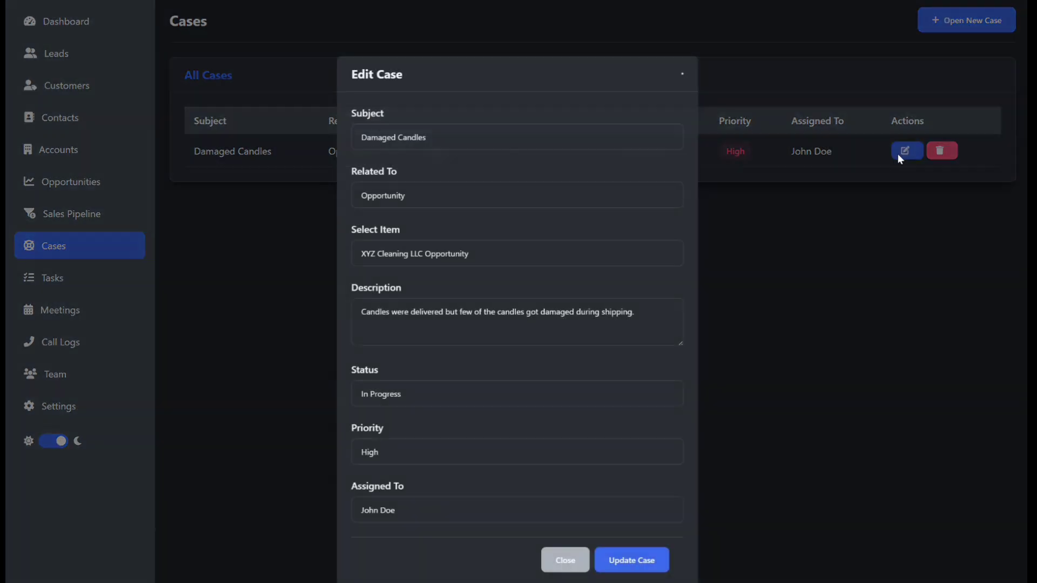
click(396, 456)
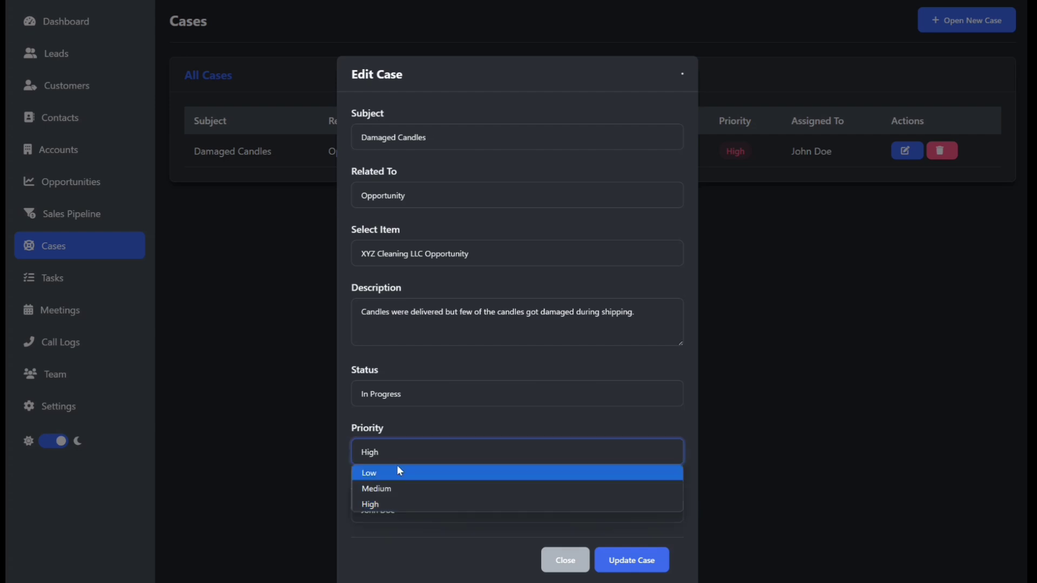
click(400, 446)
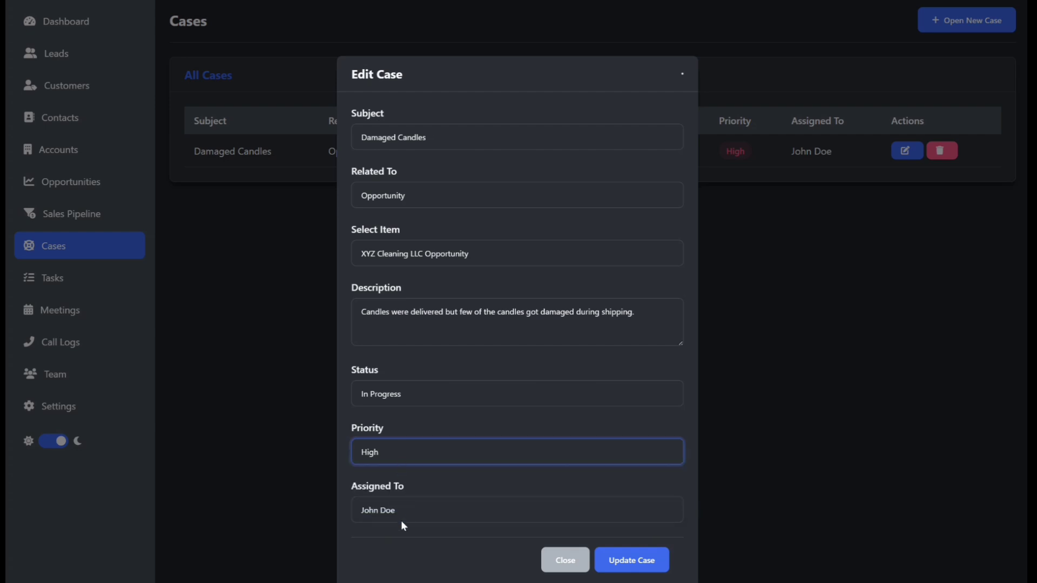
click(404, 457)
click(398, 488)
click(653, 574)
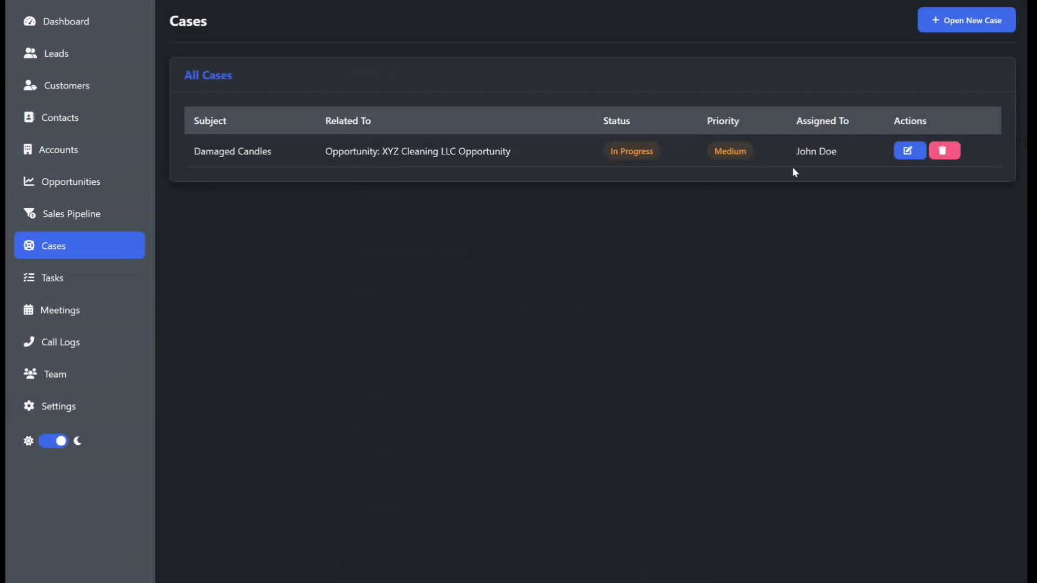
Step: Mark the case Resolved with the resolution note "Case was resolved by sending some candles as replacement for the broken or damaged ones"
click(903, 155)
click(388, 459)
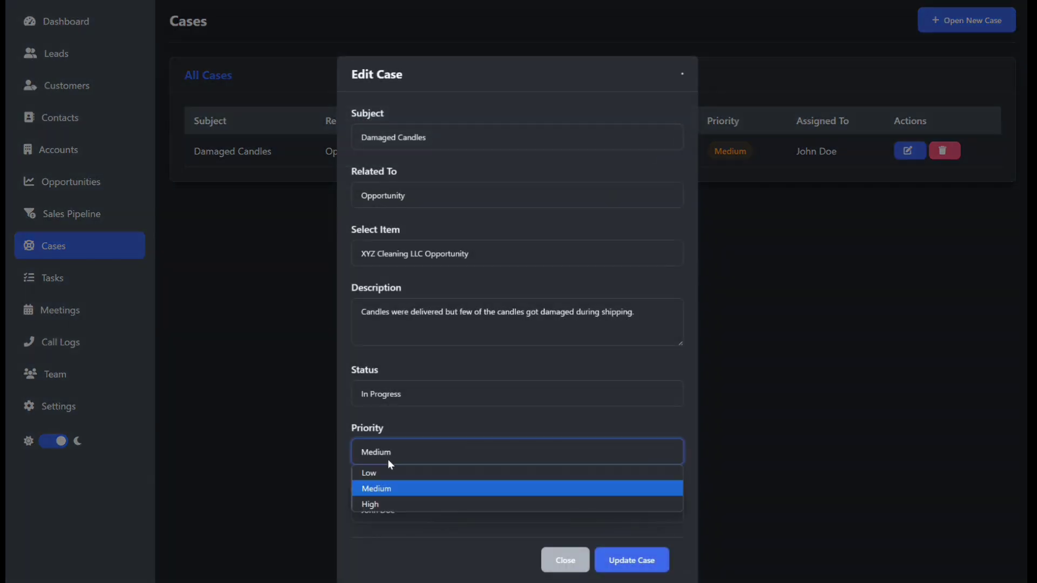
click(411, 393)
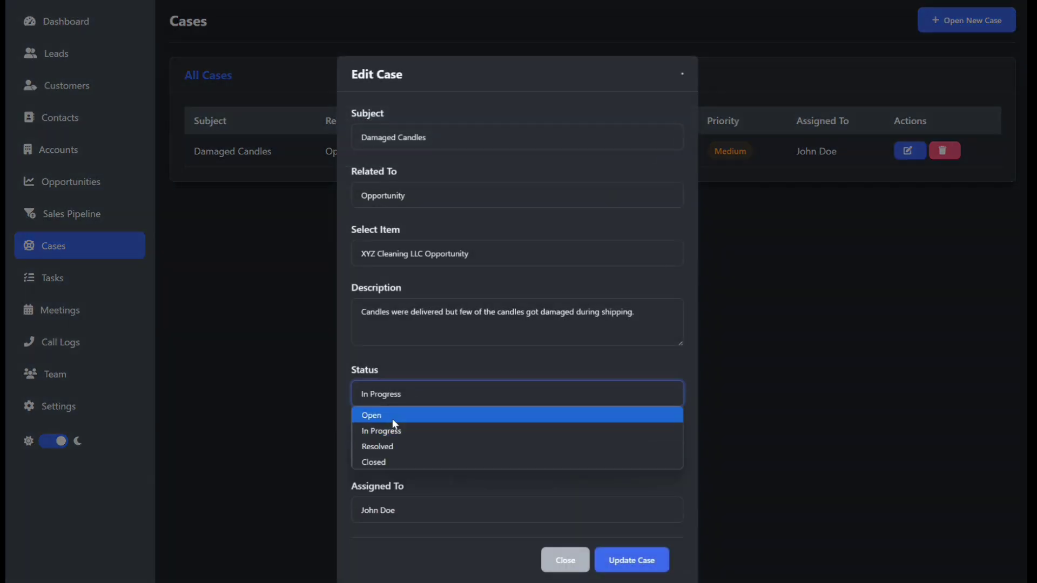
click(383, 444)
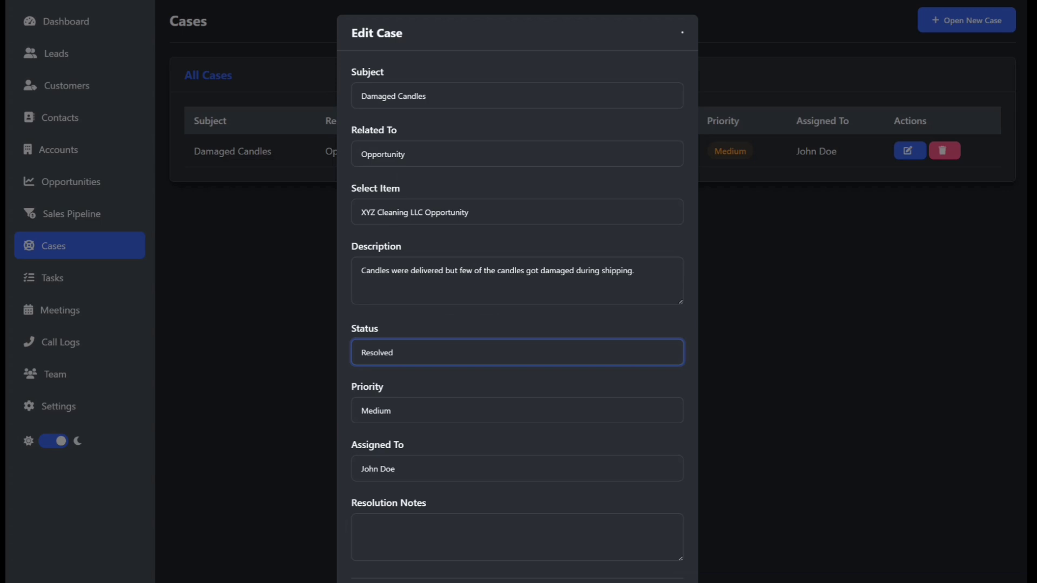
click(397, 524)
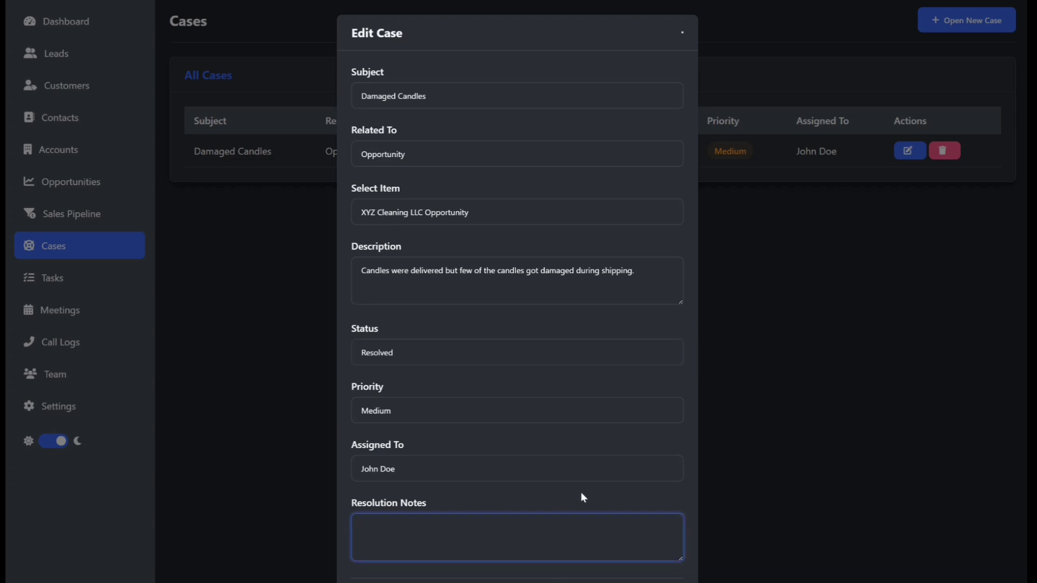
text(Case was resolved by sending some candles as replacement for the broken or damaged ones)
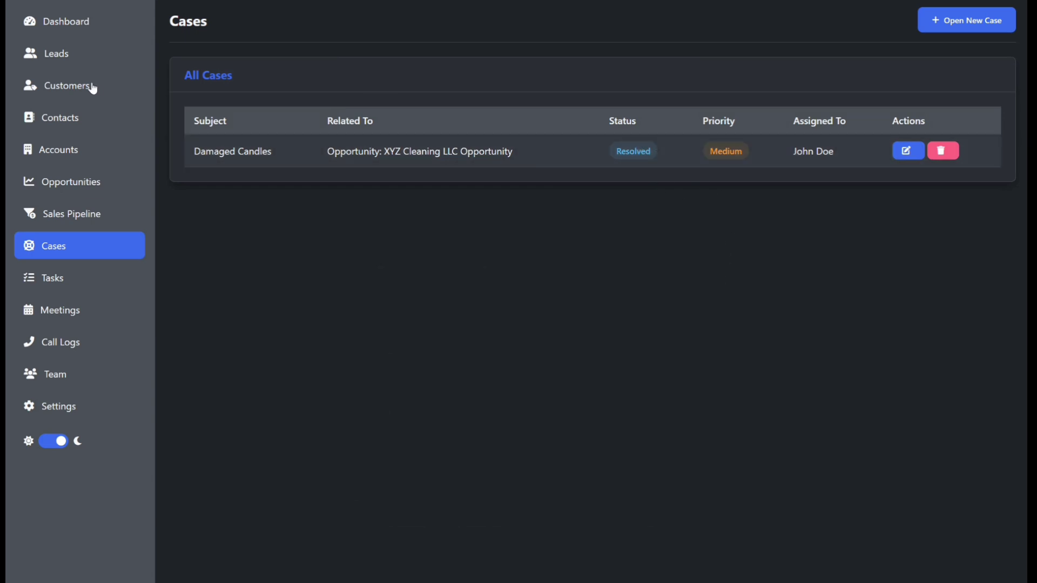
Step: Close the Damaged Candles case by setting its status to Closed and updating it
click(46, 22)
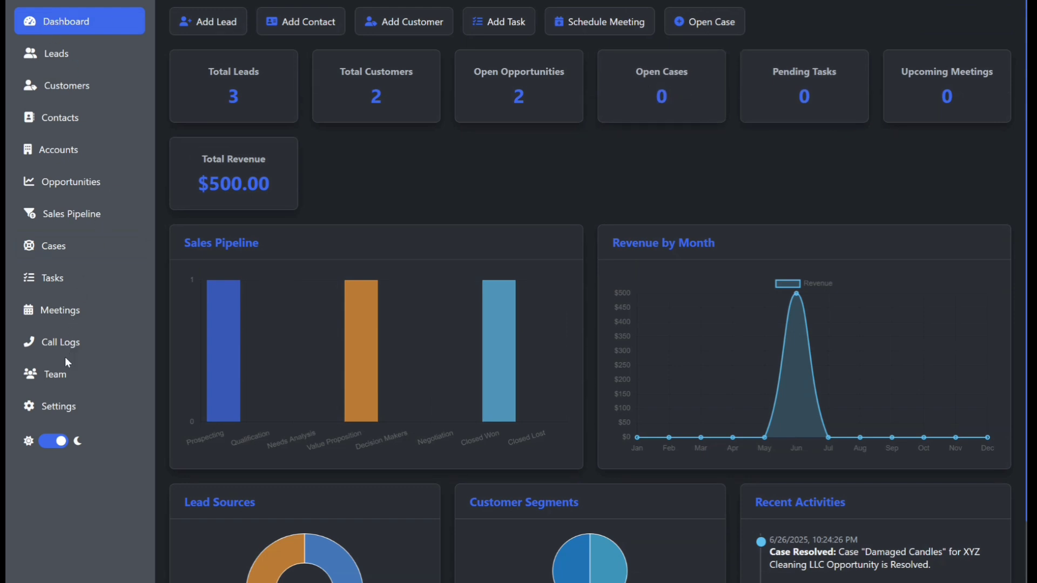
click(59, 254)
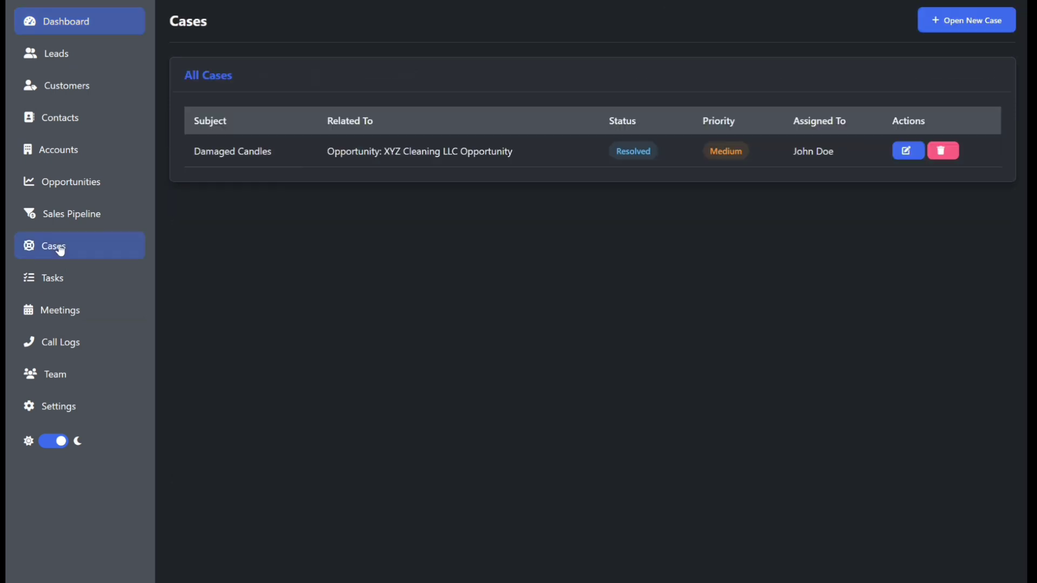
click(908, 152)
click(406, 467)
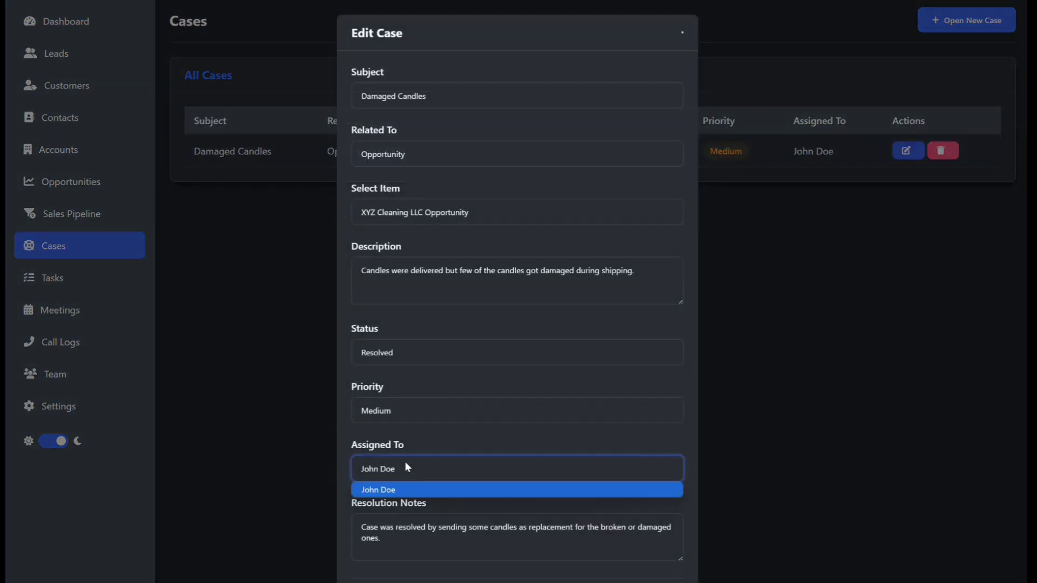
click(403, 409)
click(392, 351)
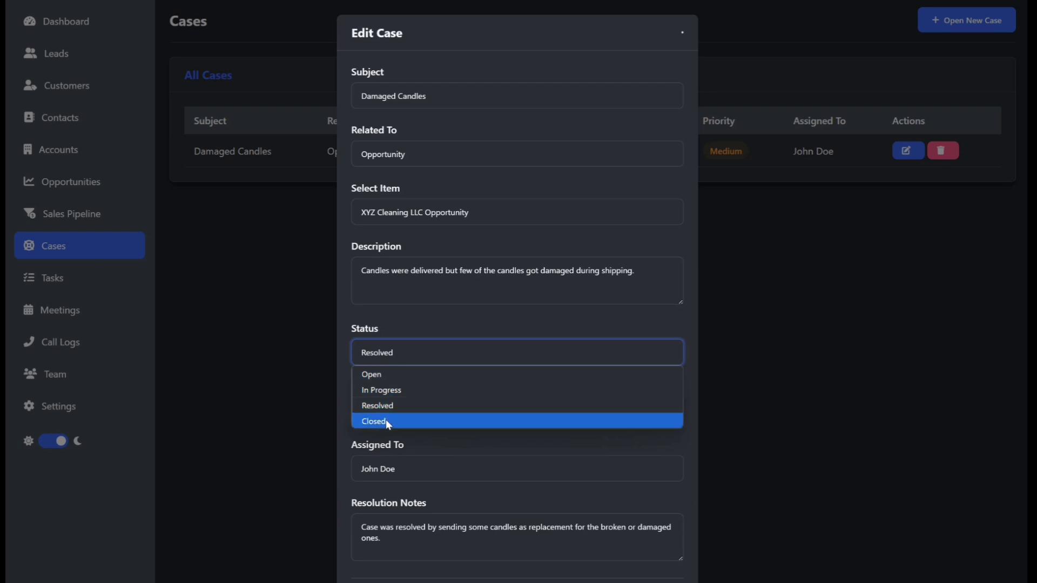
click(386, 419)
click(643, 582)
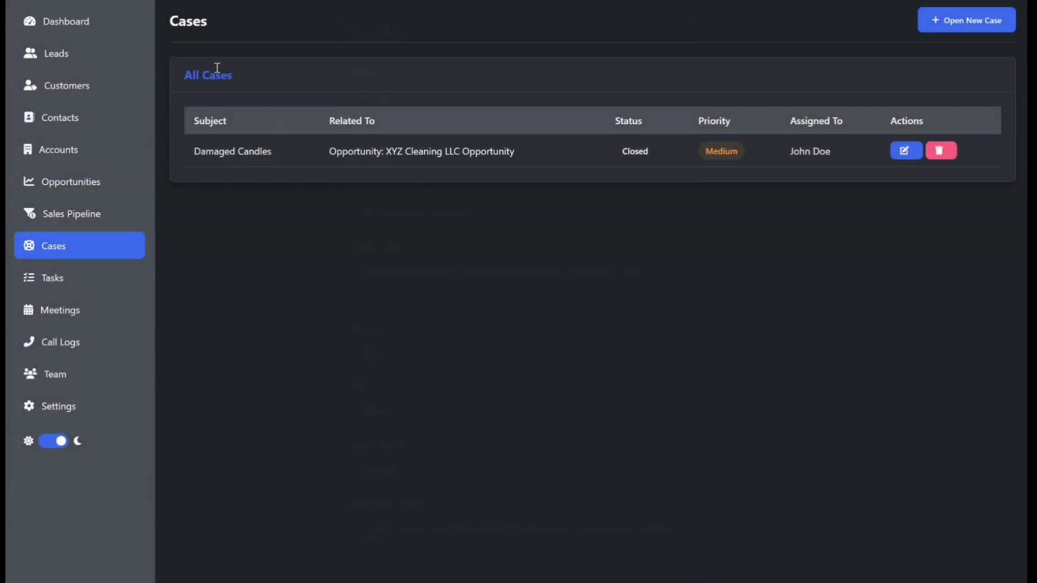
Step: Review the dashboard's summary counts, charts and recent activities
click(58, 24)
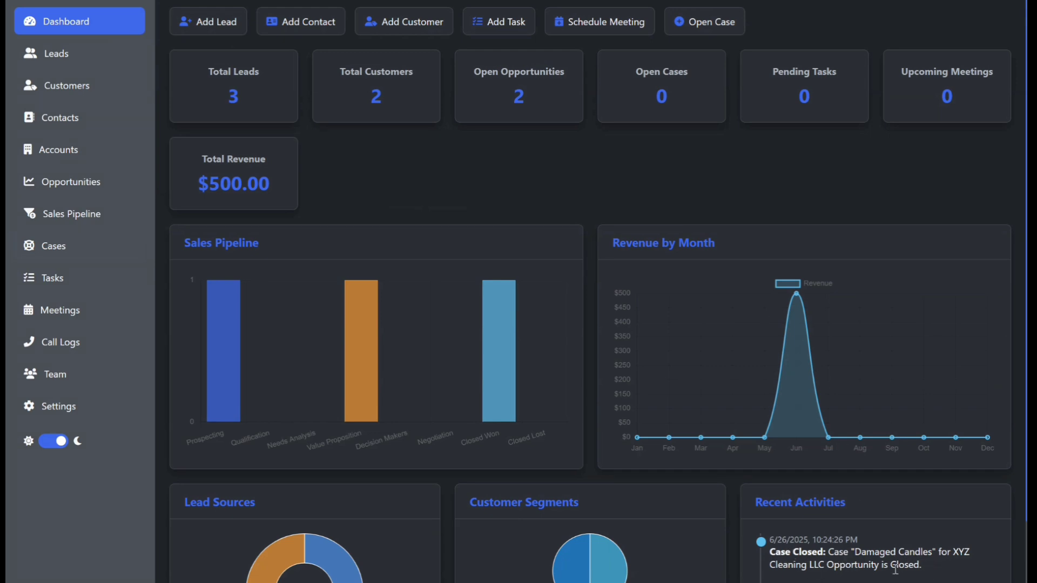
scroll(919, 563, down, 3)
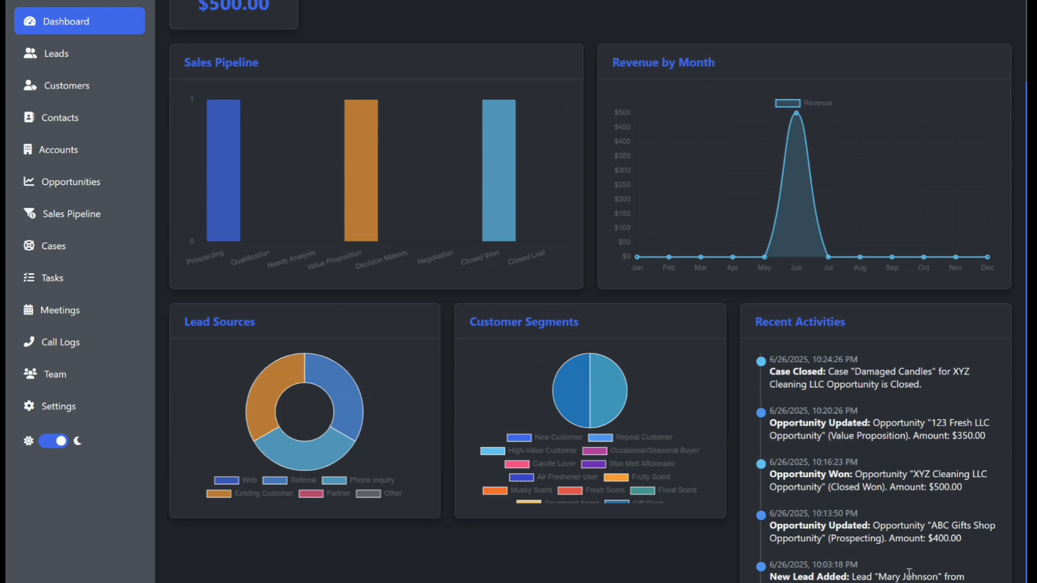
click(49, 279)
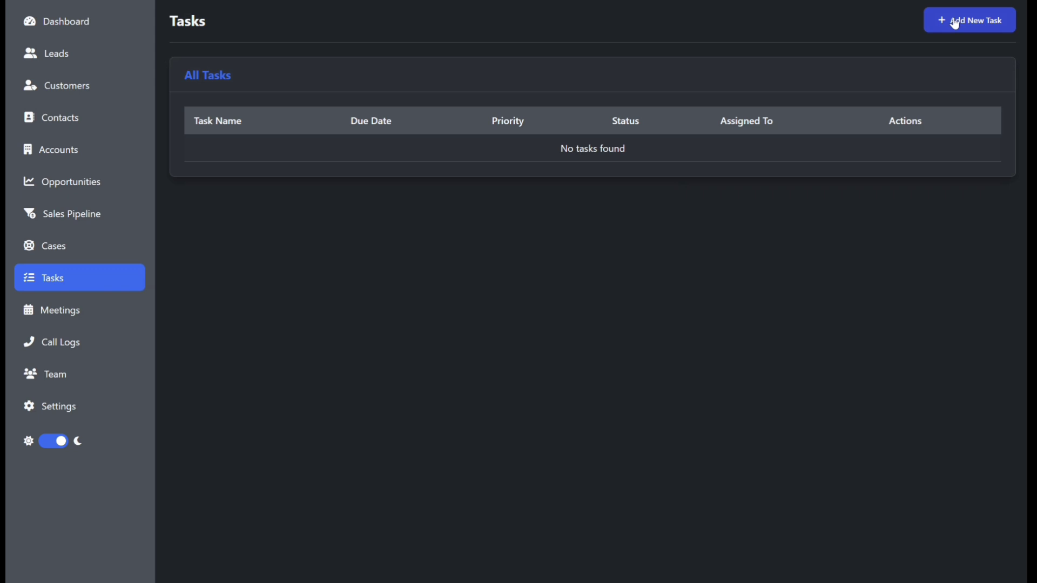
click(86, 21)
scroll(558, 380, down, 5)
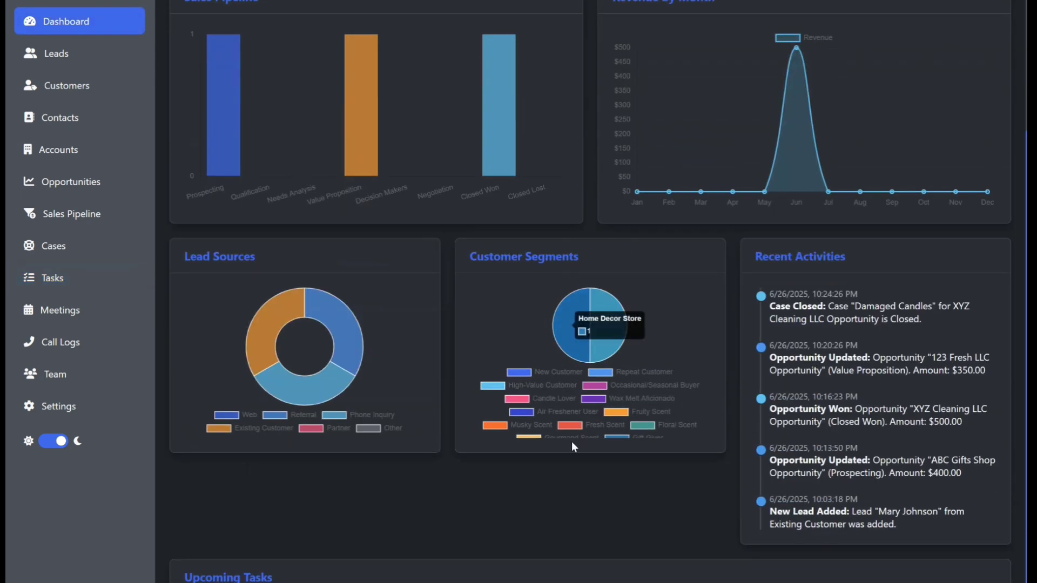
scroll(219, 215, up, 5)
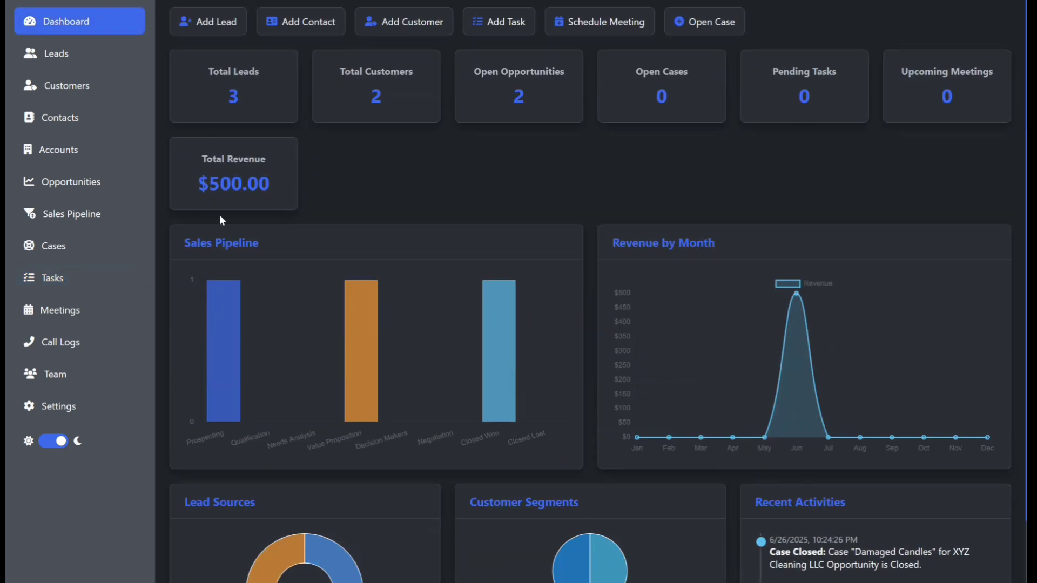
Step: Add a task named Follow Up due 06/27/2025 with Medium priority and Pending status
click(58, 281)
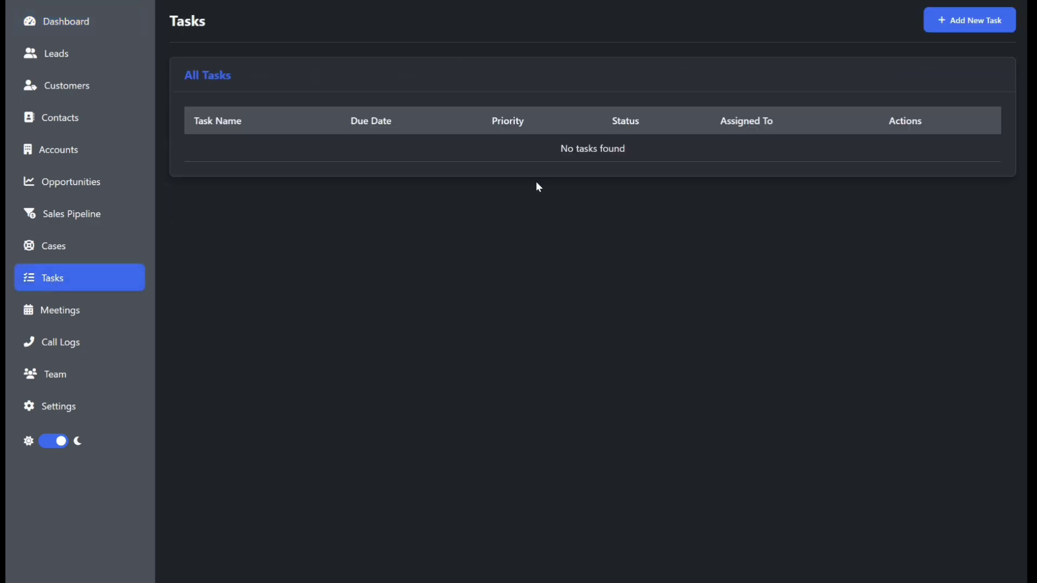
click(955, 23)
click(402, 203)
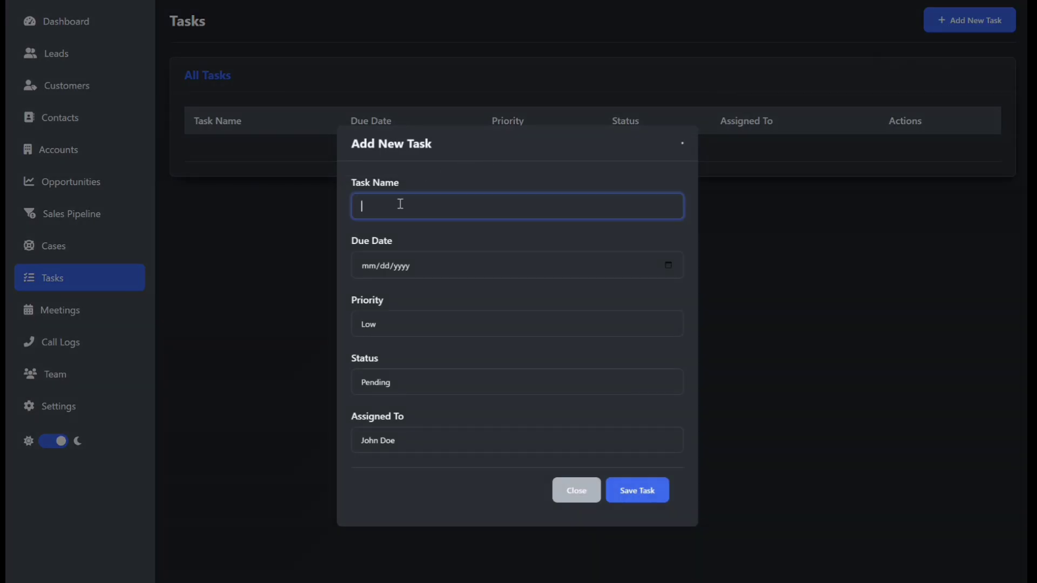
text(Follow Up)
click(669, 266)
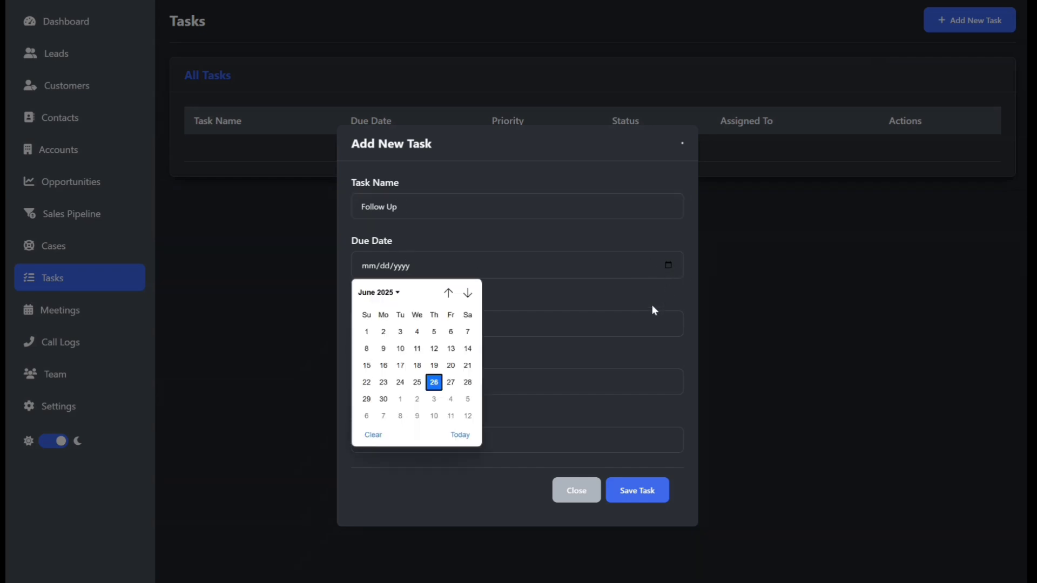
click(458, 385)
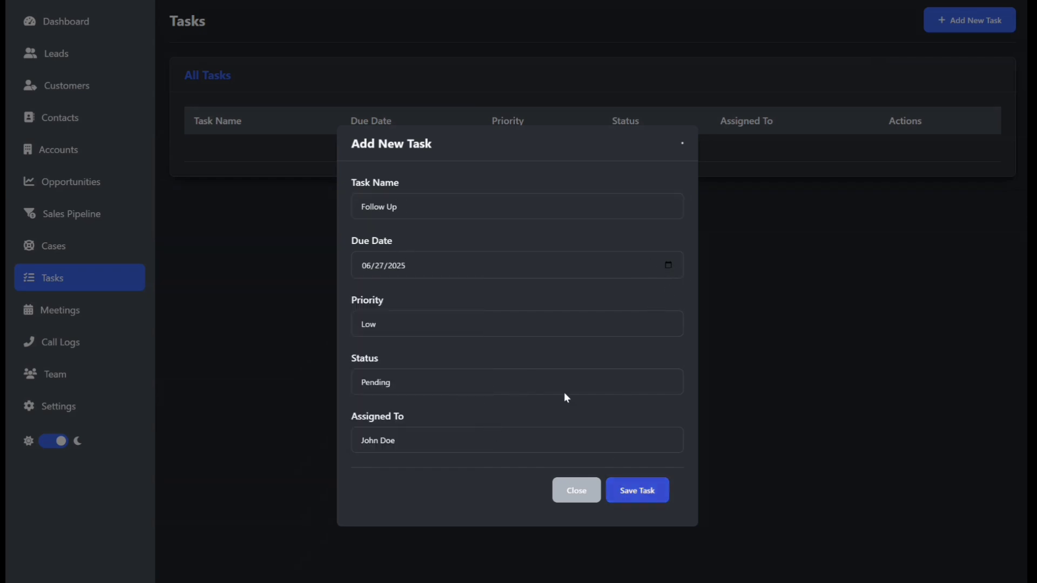
click(413, 326)
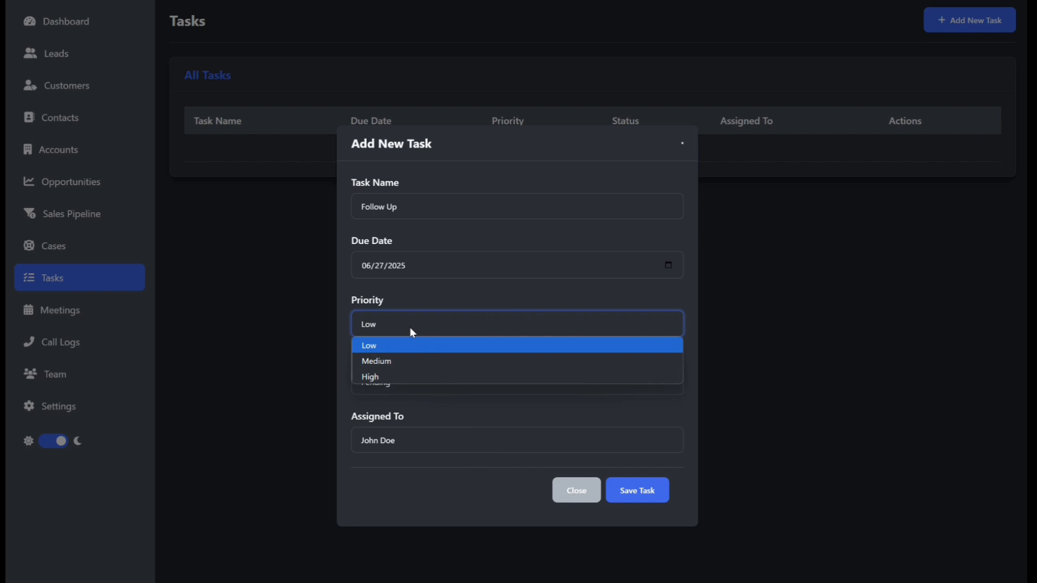
click(400, 368)
click(399, 384)
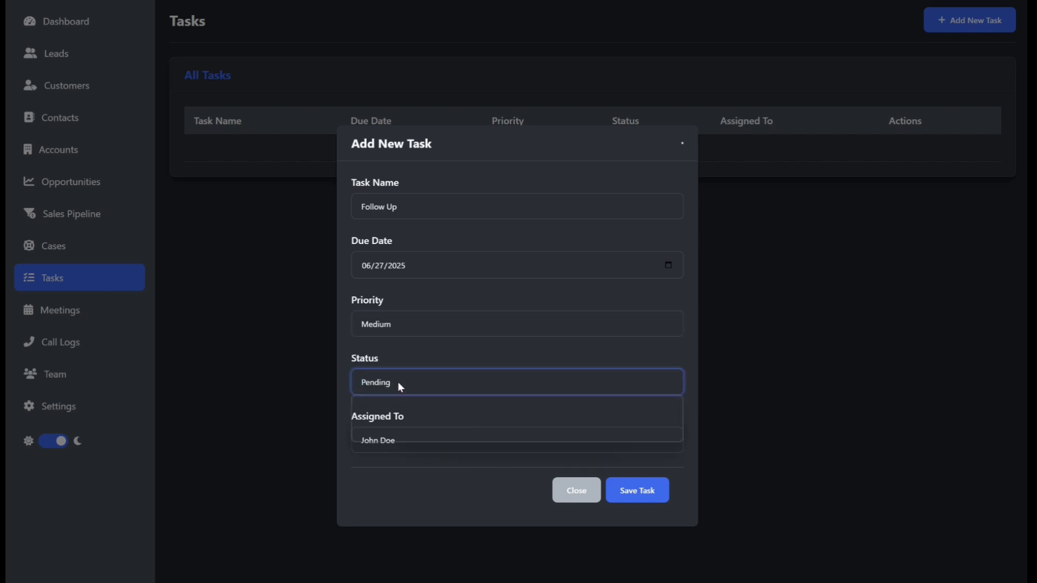
click(419, 408)
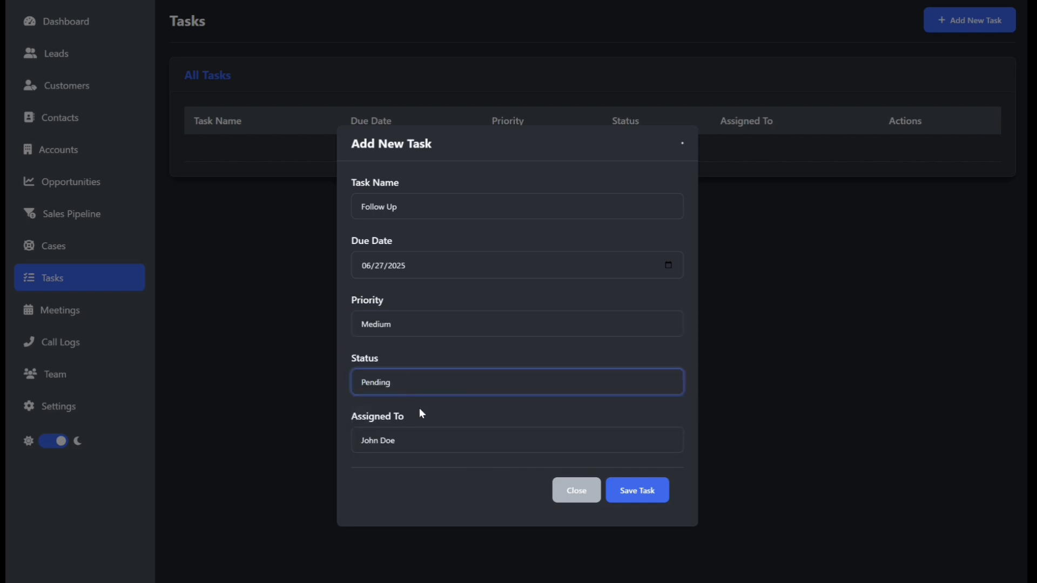
click(643, 494)
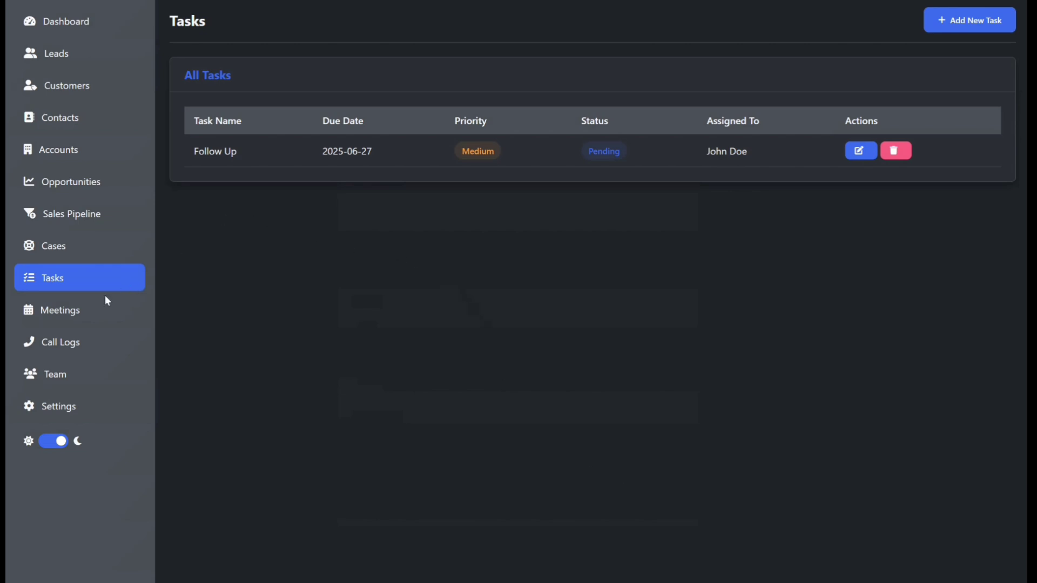
Step: Review the dashboard's upcoming tasks, then open and dismiss the new meeting form
click(64, 29)
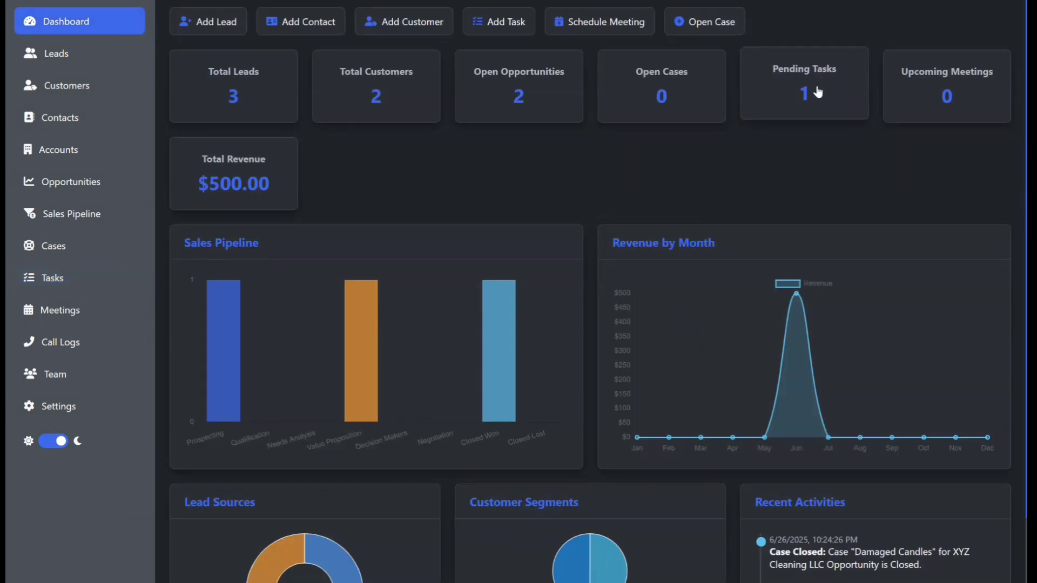
scroll(785, 228, down, 5)
scroll(756, 490, down, 2)
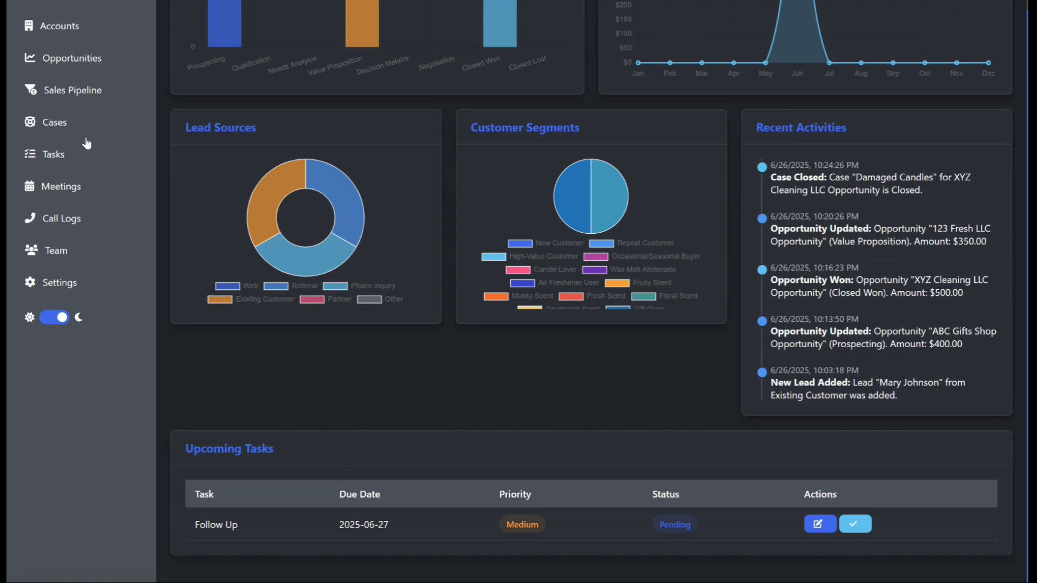
click(83, 185)
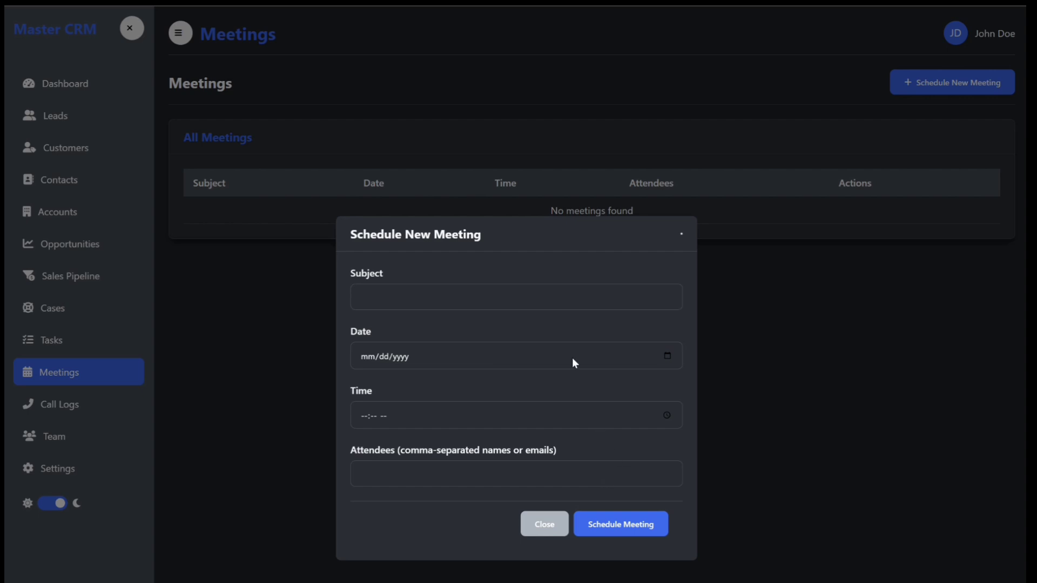
click(543, 523)
Step: Try to log an inbound call related to a contact, leaving the subject empty
click(64, 410)
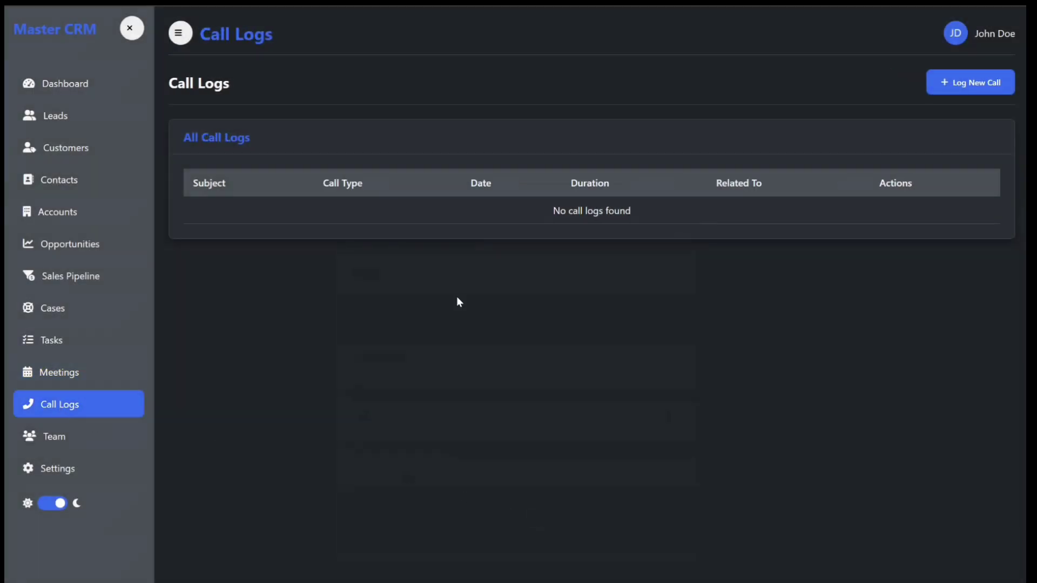
click(948, 86)
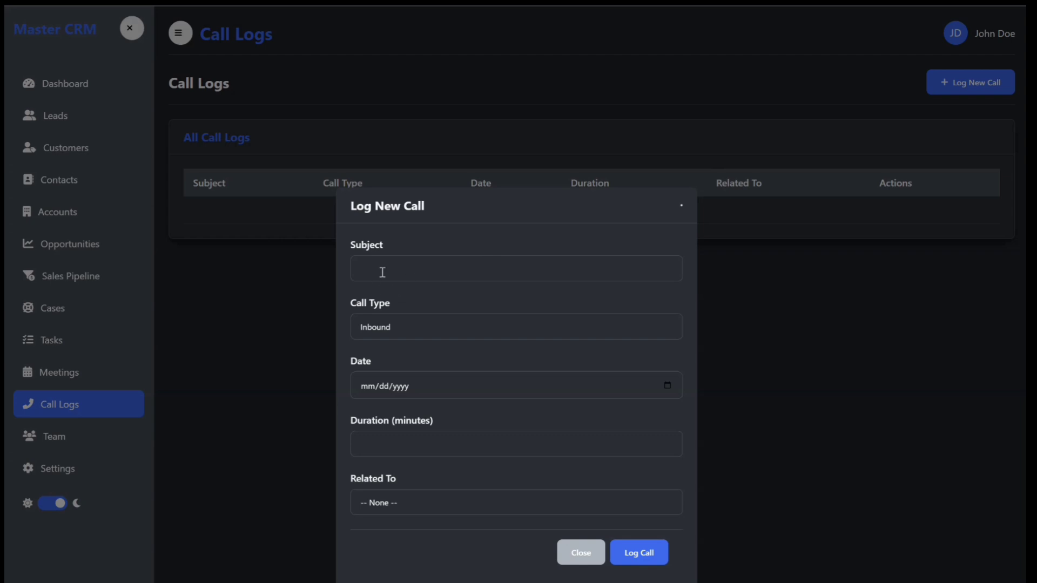
click(423, 326)
click(456, 324)
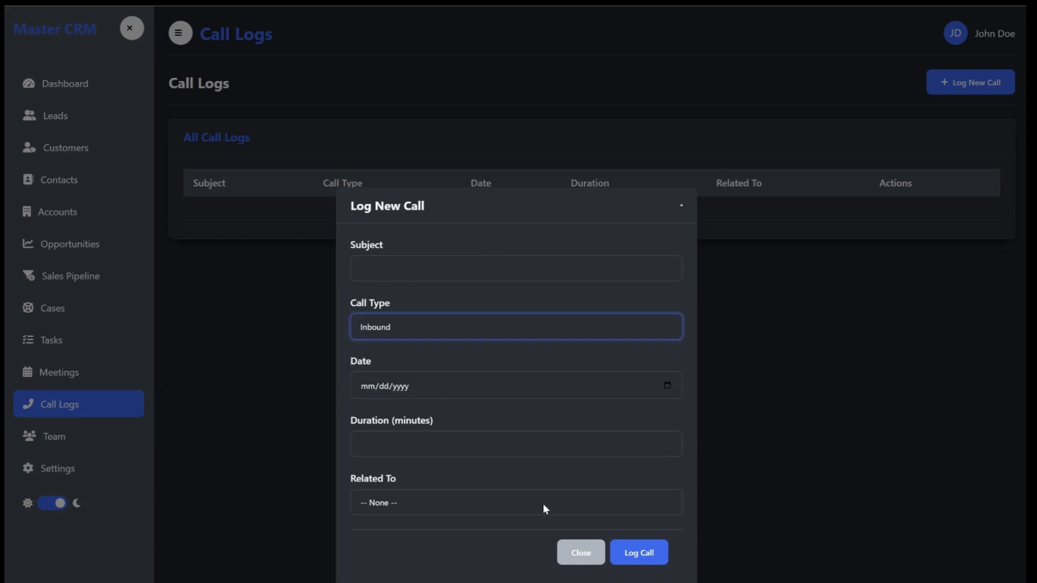
click(517, 503)
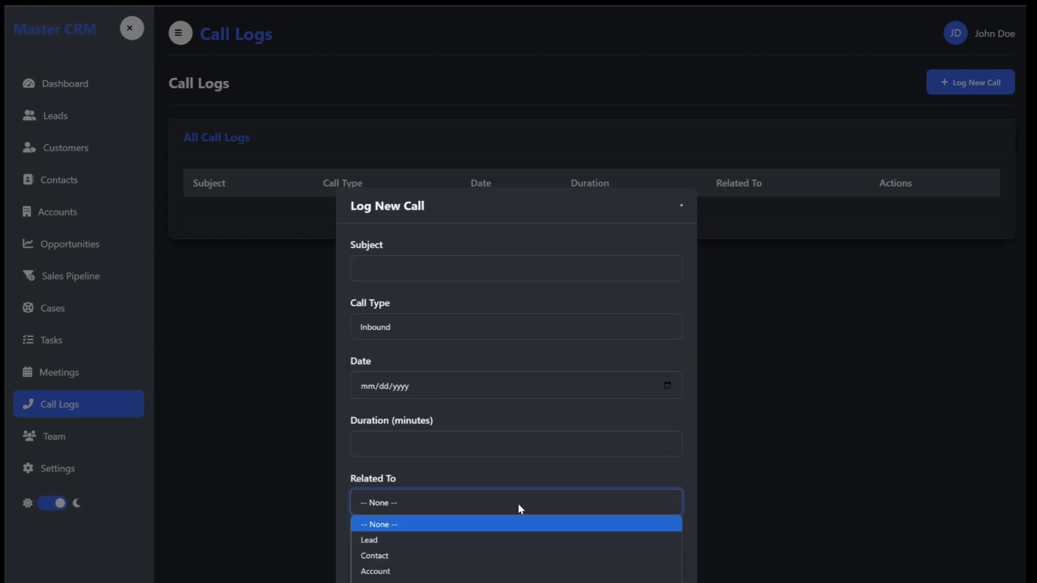
click(413, 552)
click(411, 530)
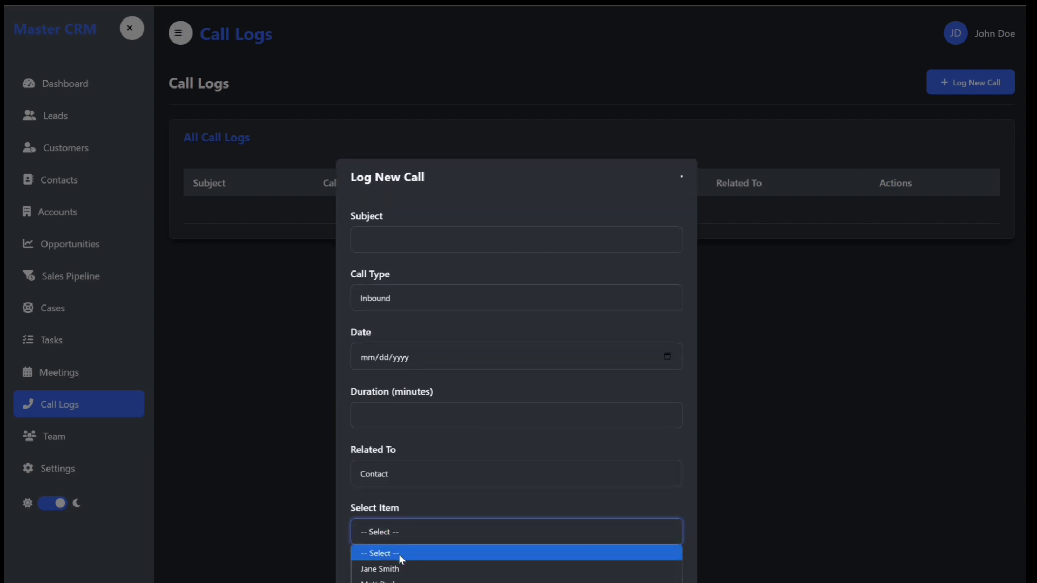
click(400, 568)
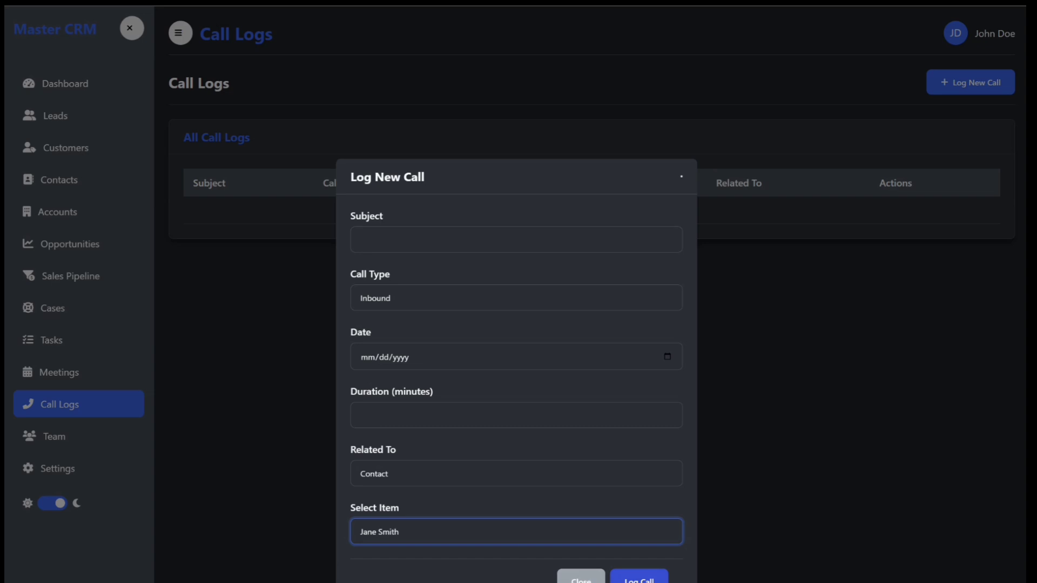
click(638, 579)
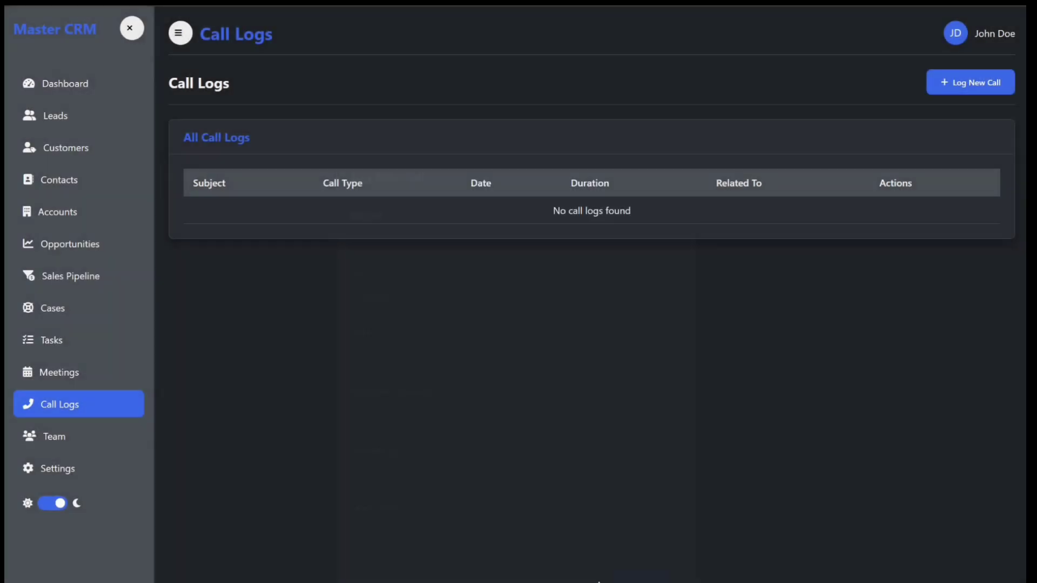
Step: Start adding a team member and enter the member's first name, last name, e-mail address and phone number
click(53, 437)
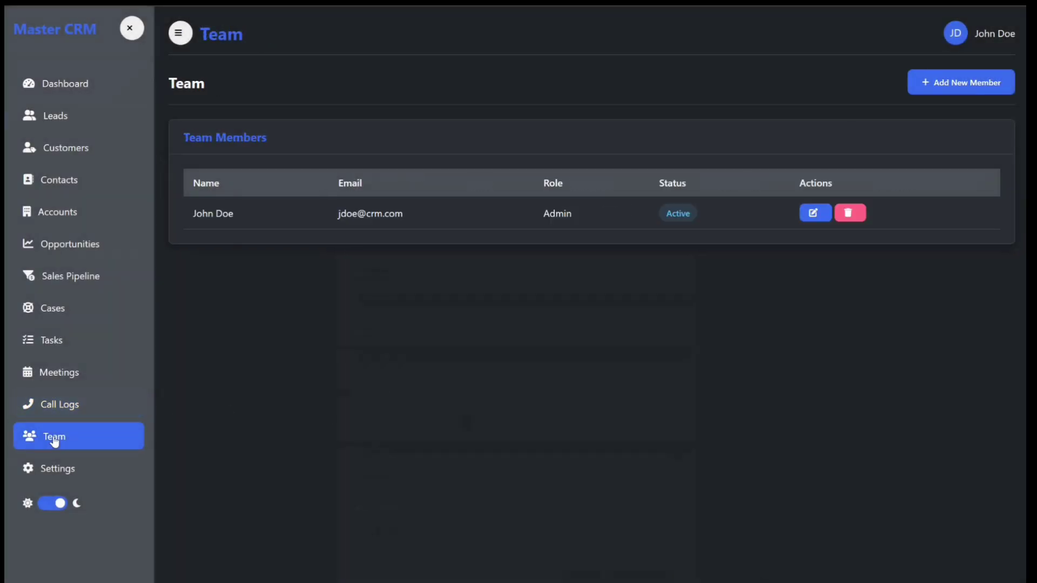
click(944, 90)
click(449, 234)
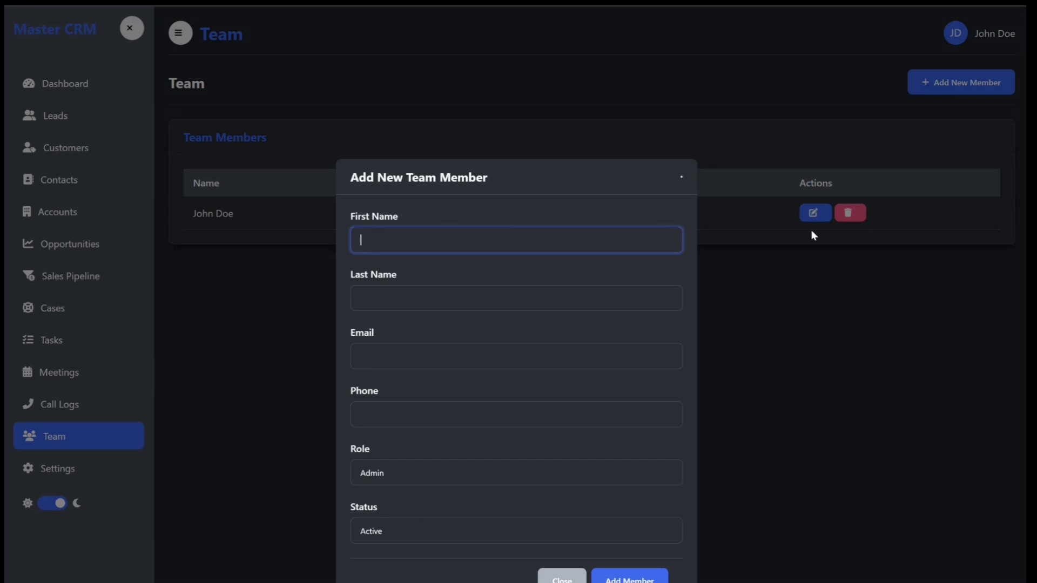
text(Andrew)
click(372, 291)
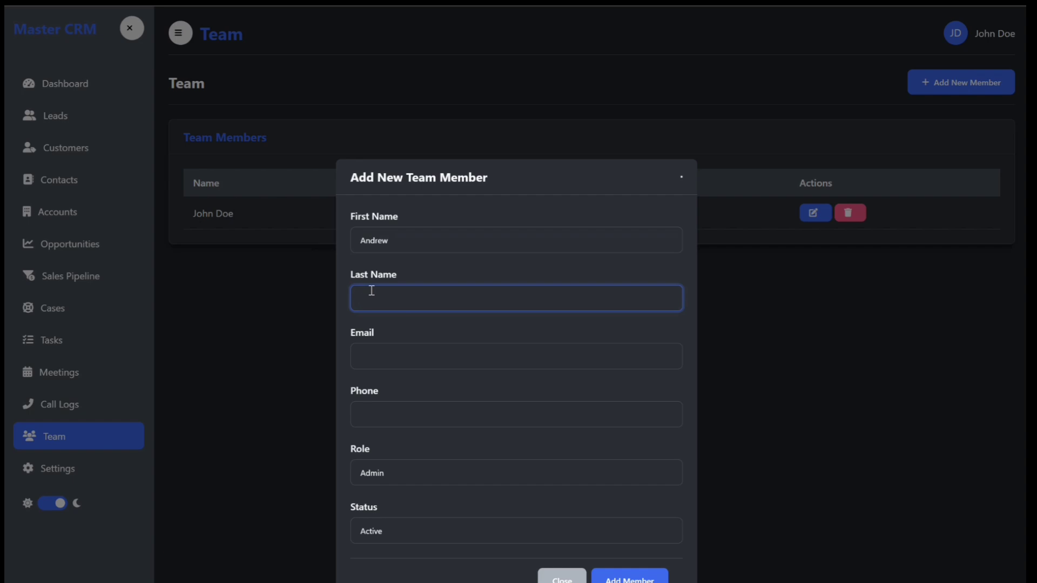
text(J)
click(412, 356)
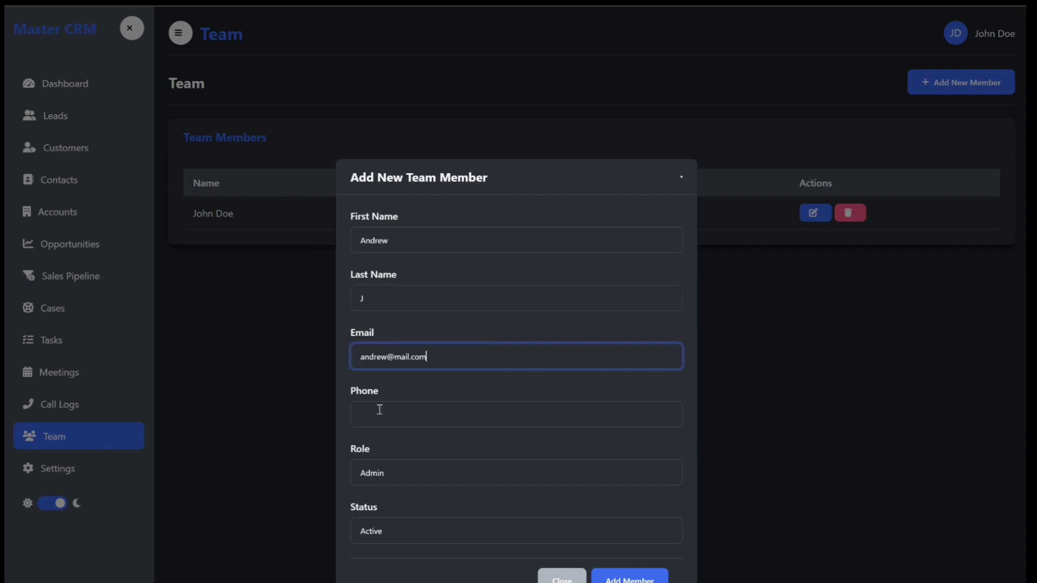
click(422, 403)
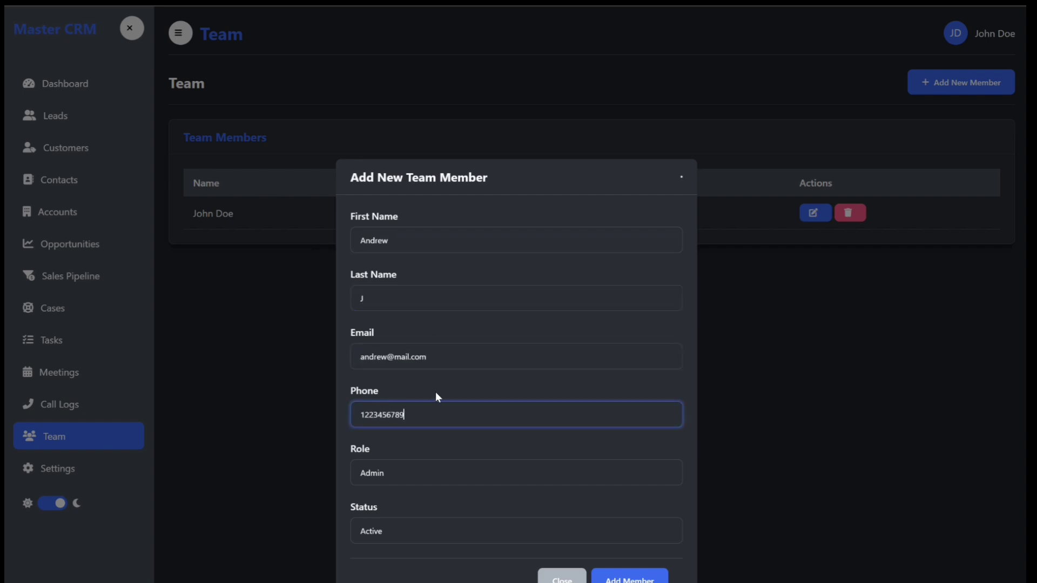
Step: Set the new team member's role to Sales and add the member
click(426, 469)
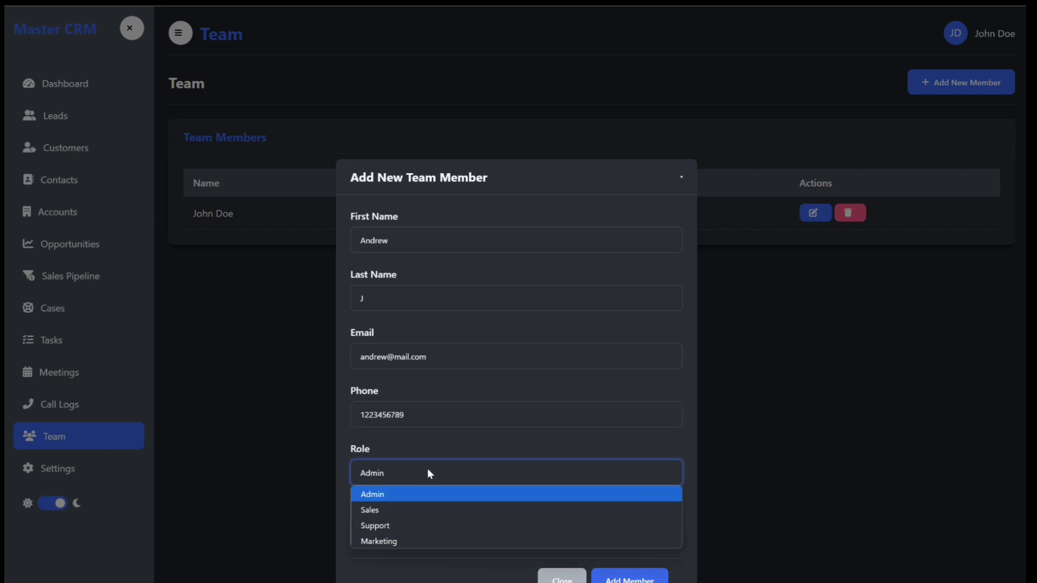
click(414, 513)
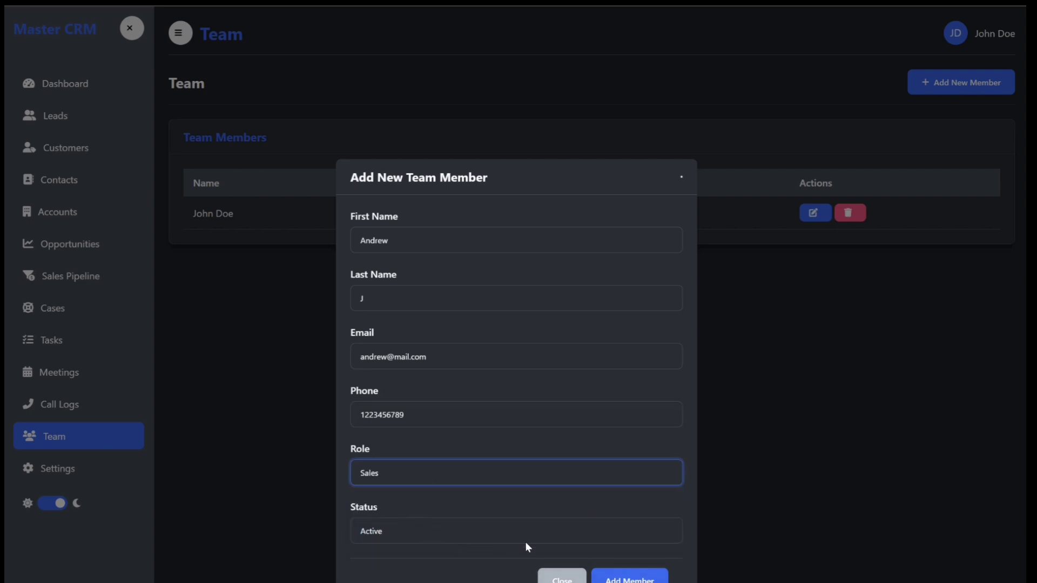
click(626, 578)
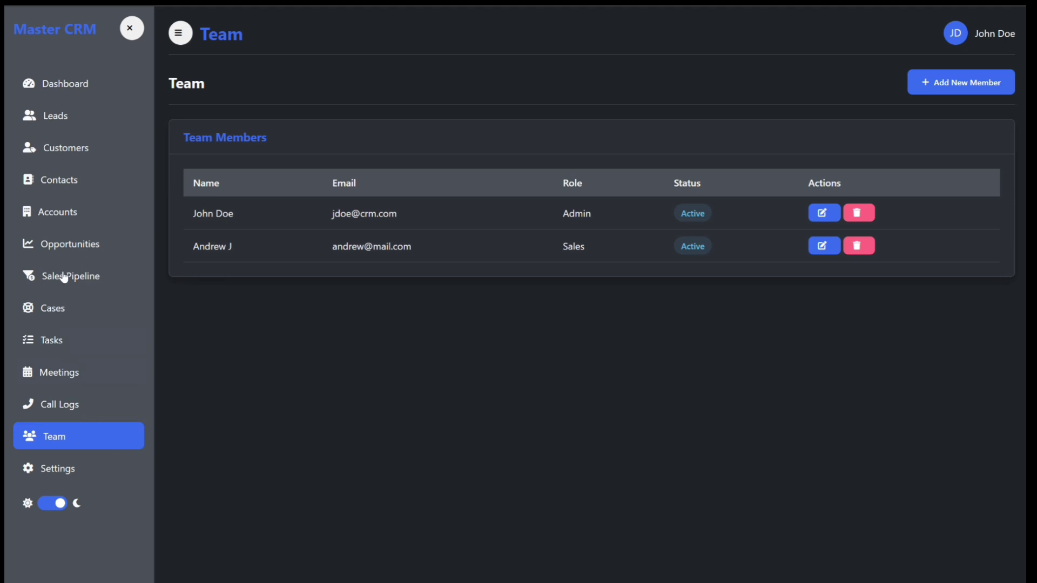
Step: Reassign the Damaged Candles case to the newly added team member and save the case
click(52, 308)
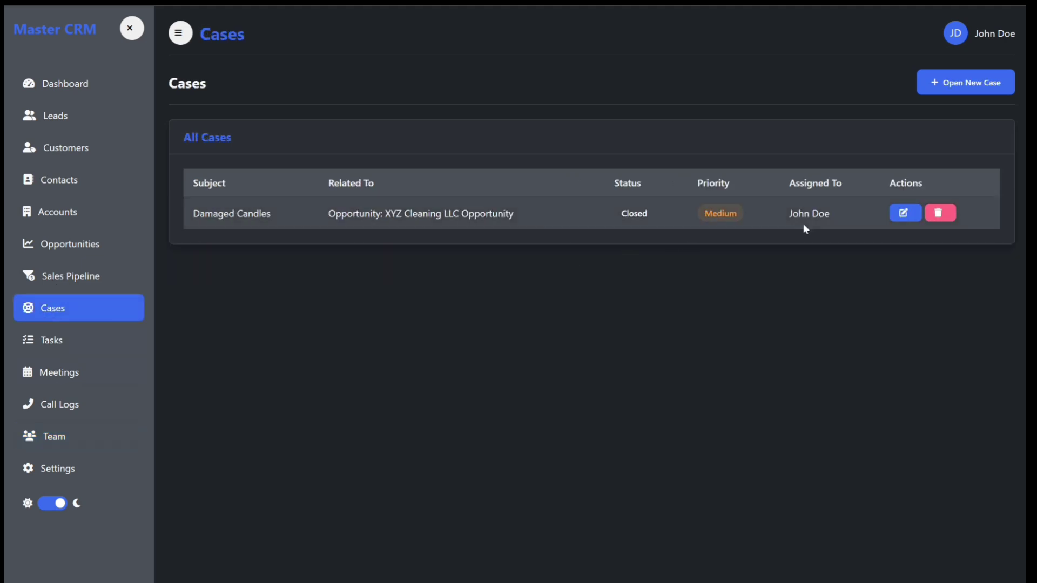
click(903, 213)
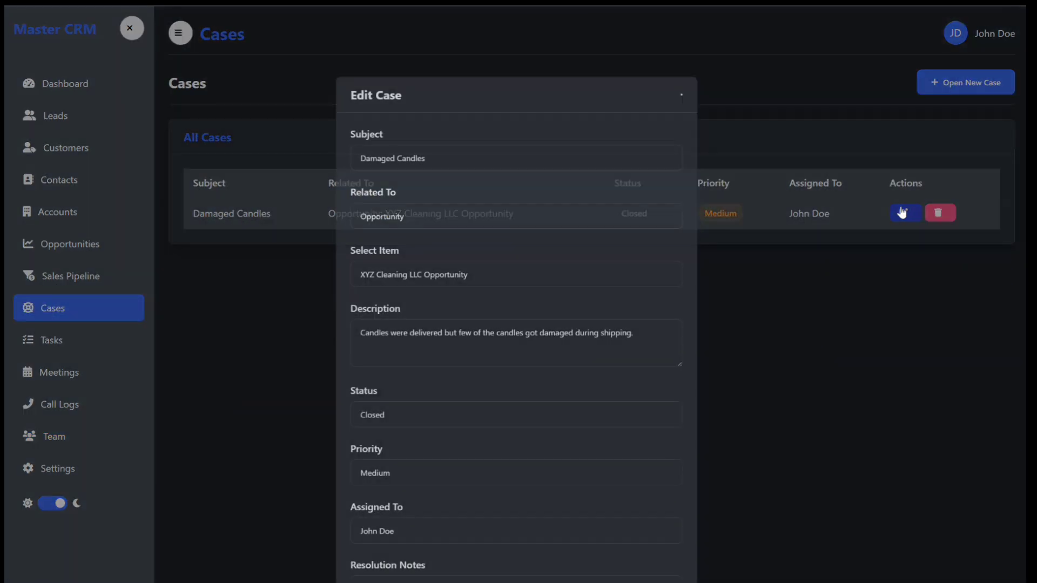
click(391, 523)
click(372, 565)
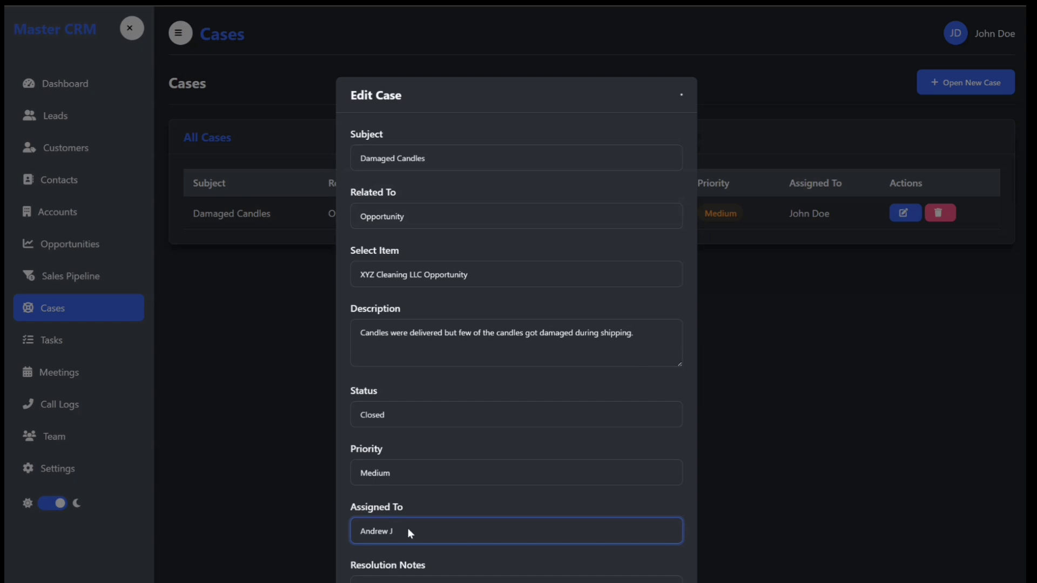
click(407, 532)
click(400, 550)
click(405, 536)
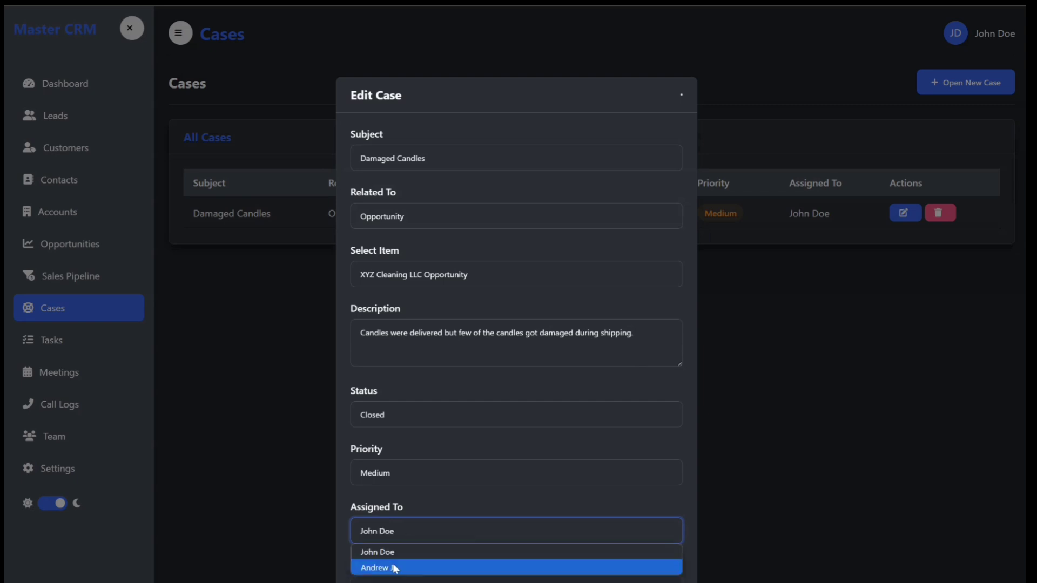
click(395, 569)
click(504, 581)
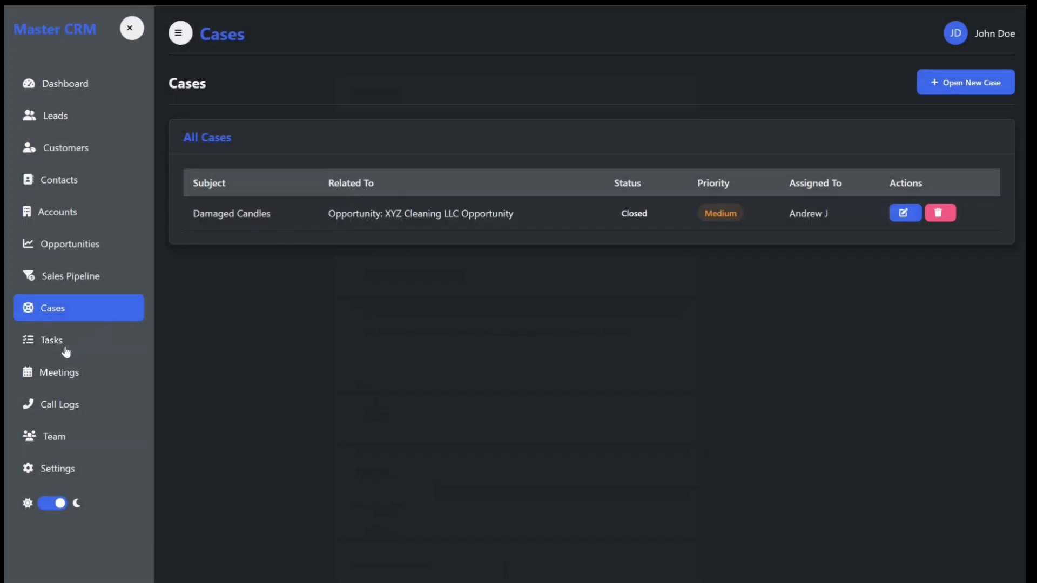
Step: Review the Settings page and the dashboard's summary counts
click(58, 469)
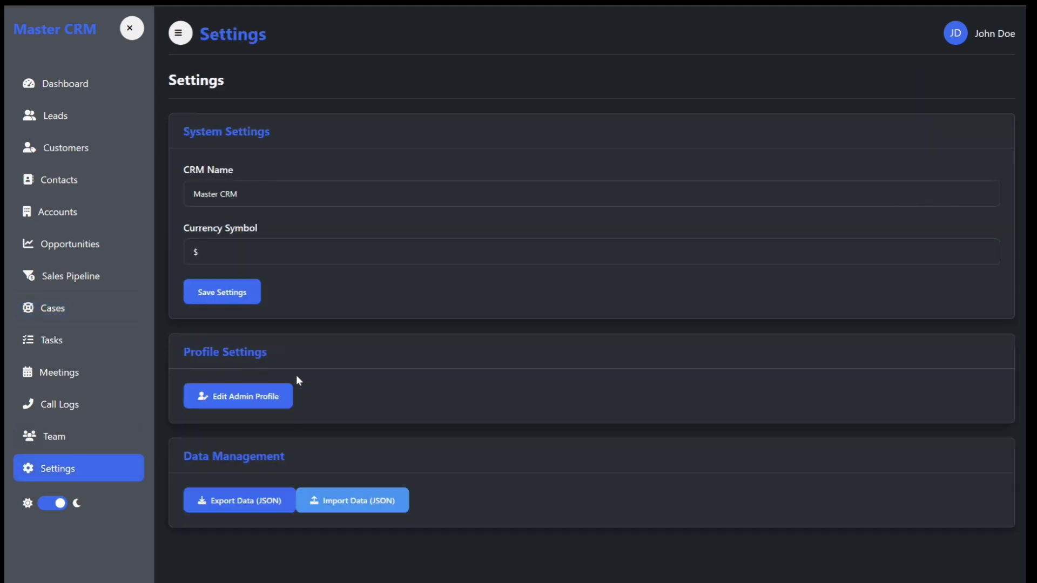
click(64, 87)
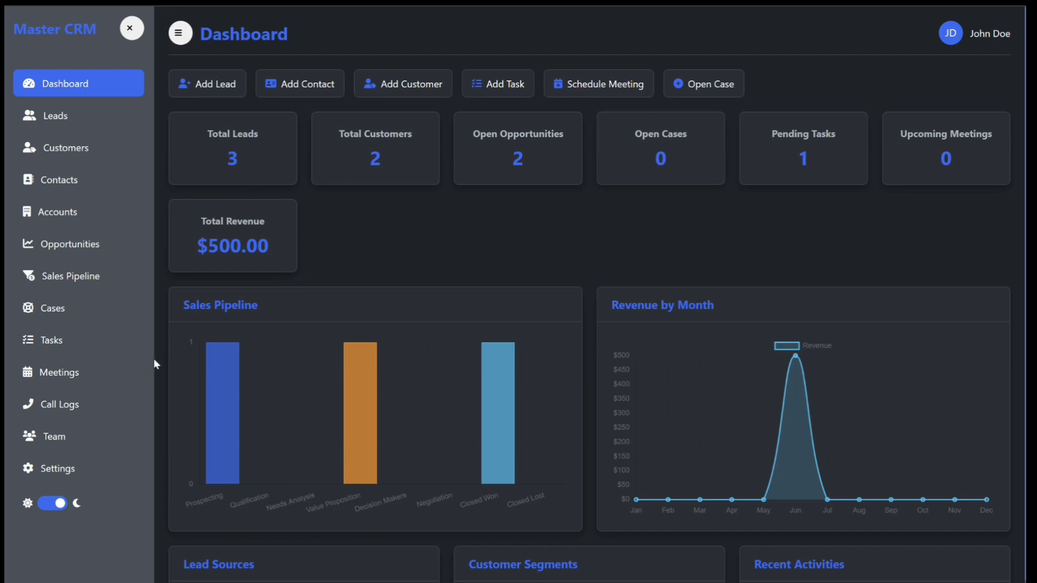
mouse_move(212, 359)
mouse_move(503, 364)
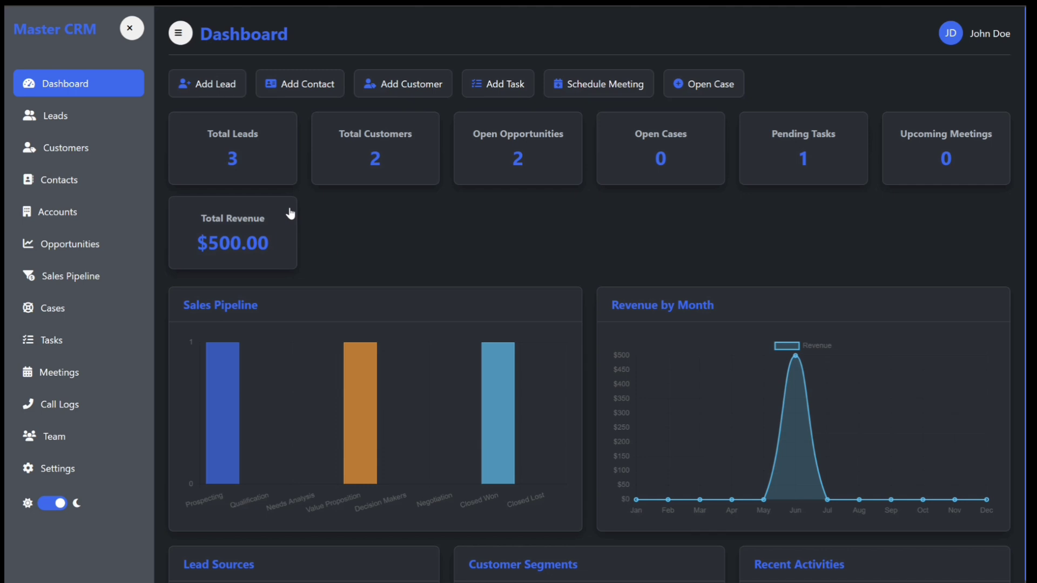
key(alt+f)
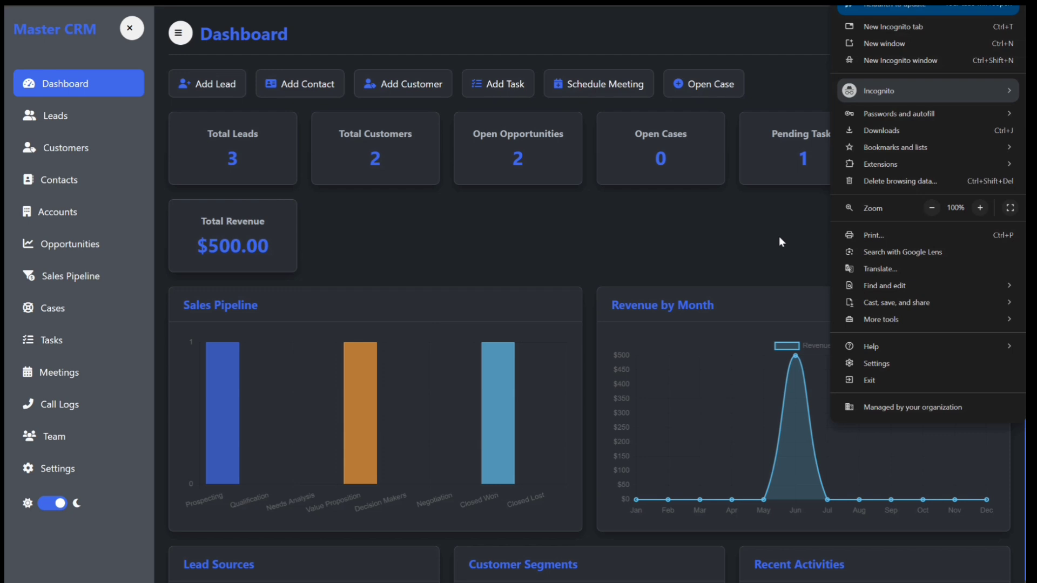
click(914, 183)
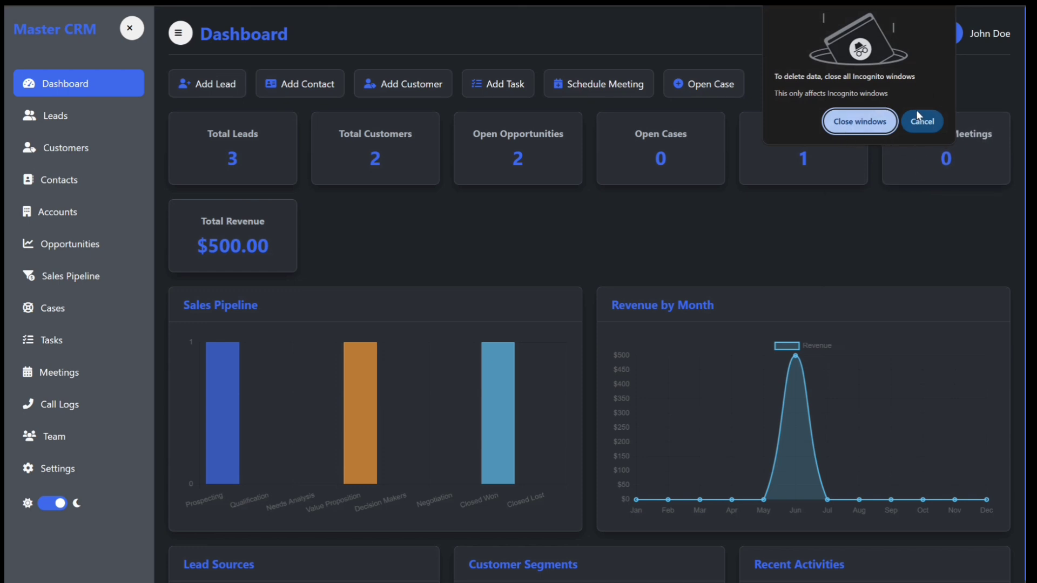
click(924, 122)
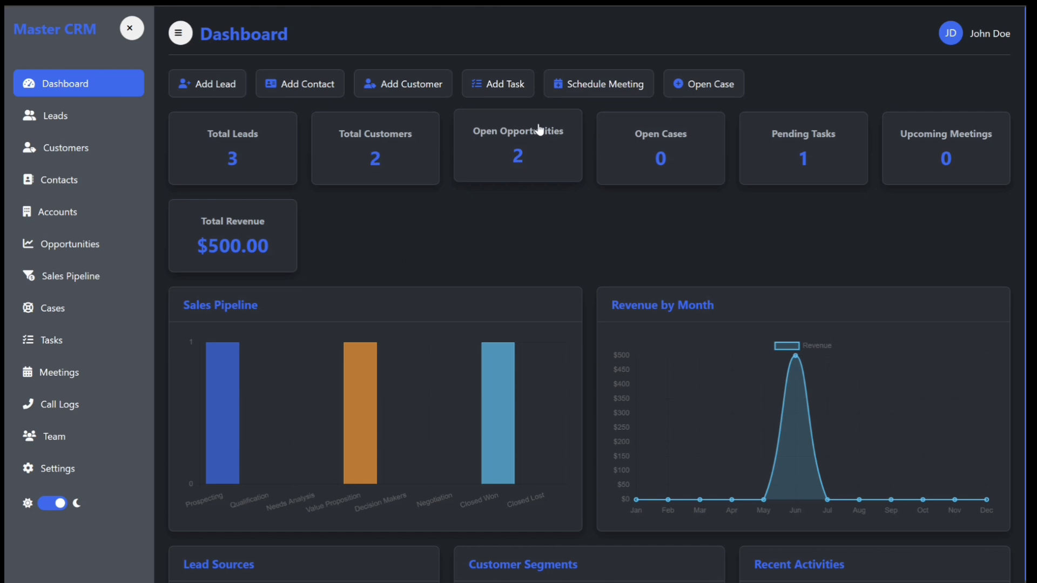
Step: Export the CRM data as a JSON file named Master_CRM_export_2025-06-27.json
click(69, 473)
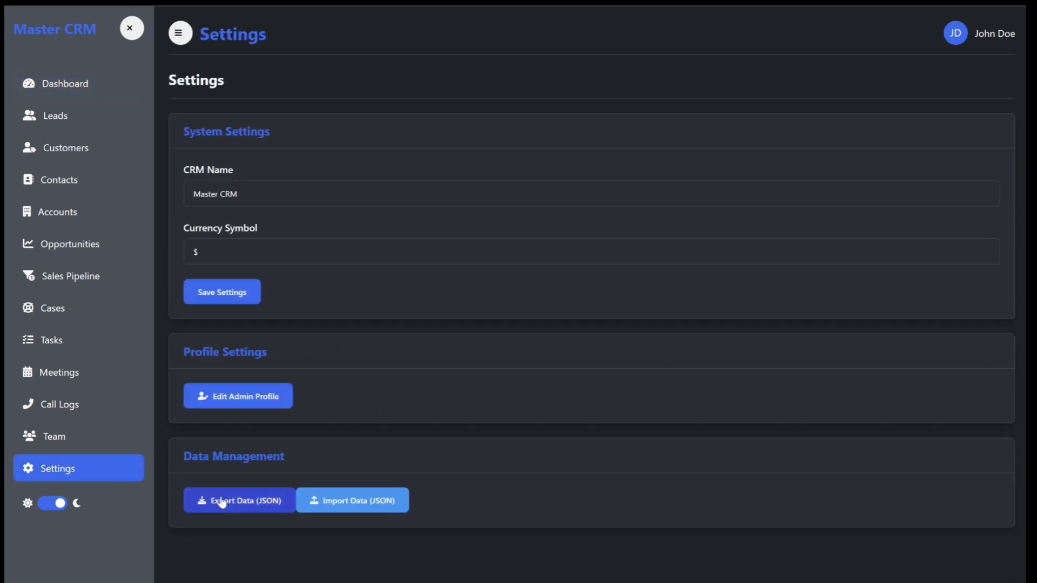
click(255, 503)
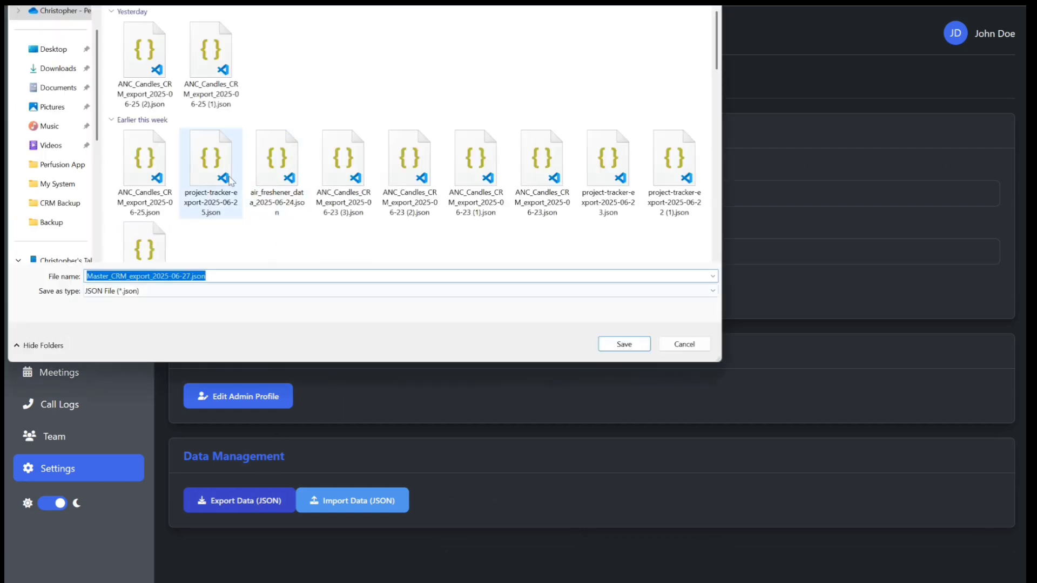
click(625, 346)
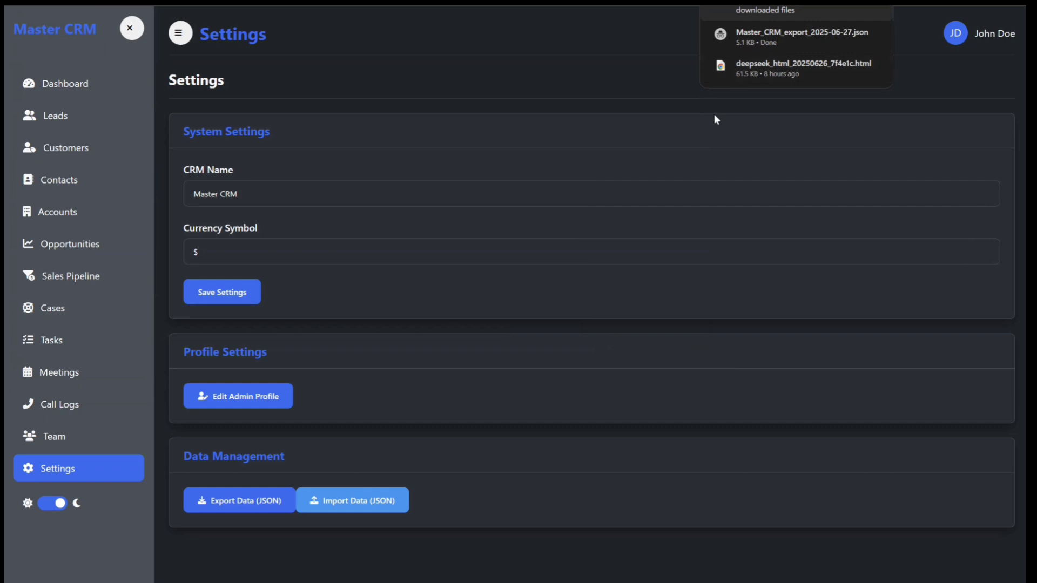
click(1015, 3)
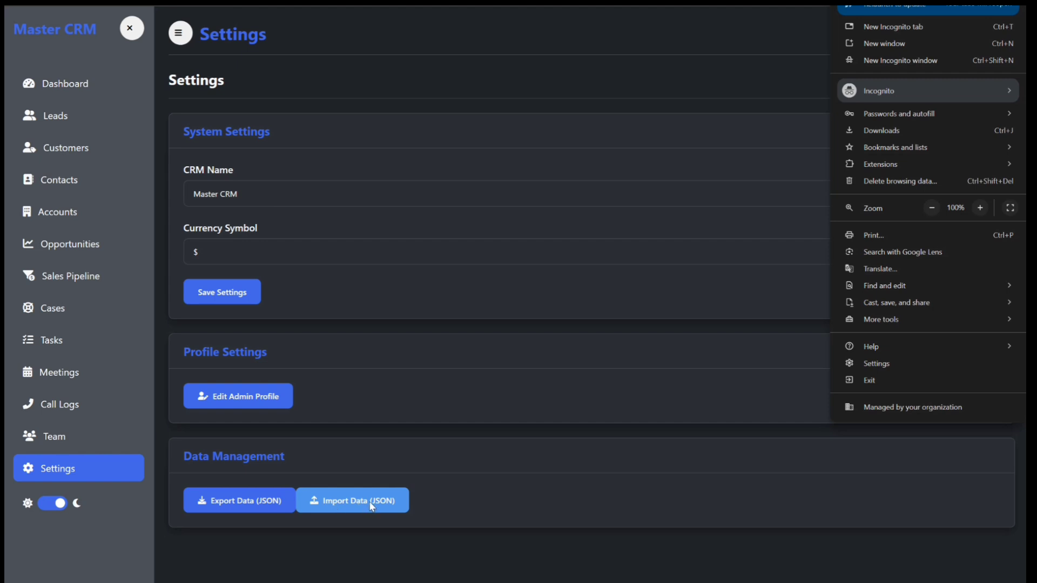
click(743, 475)
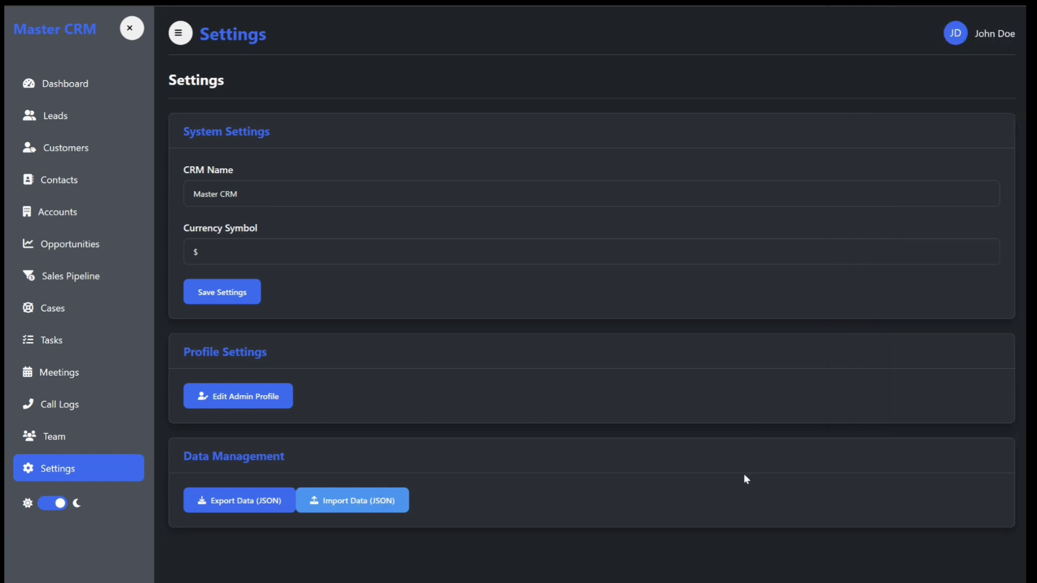
click(359, 507)
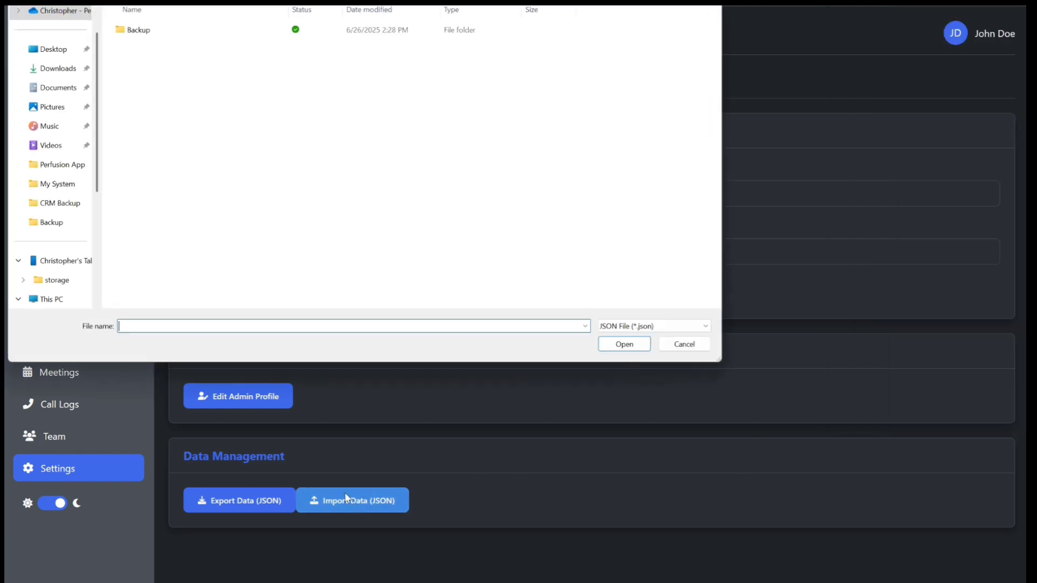
click(56, 74)
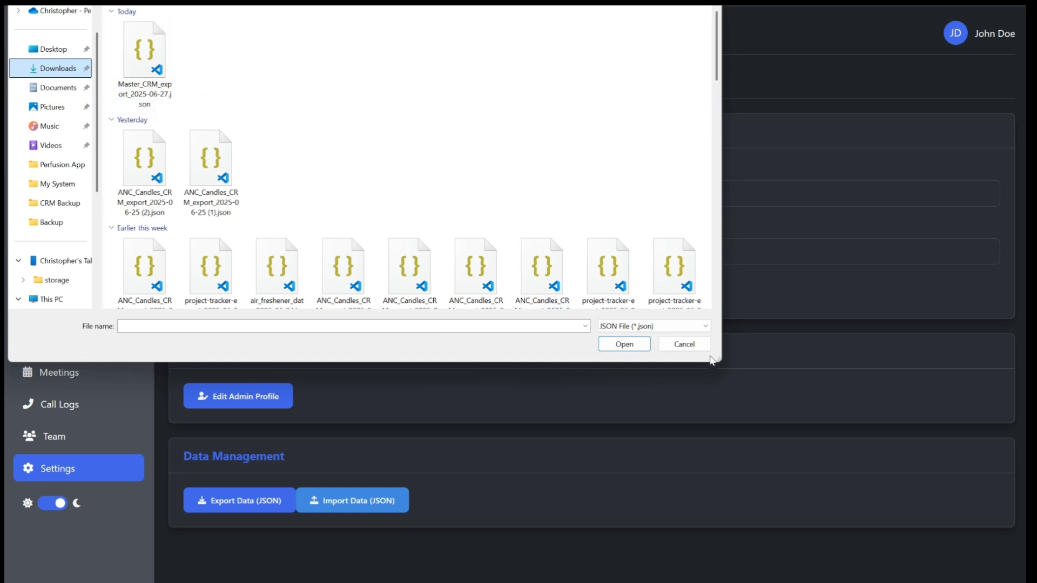
click(683, 344)
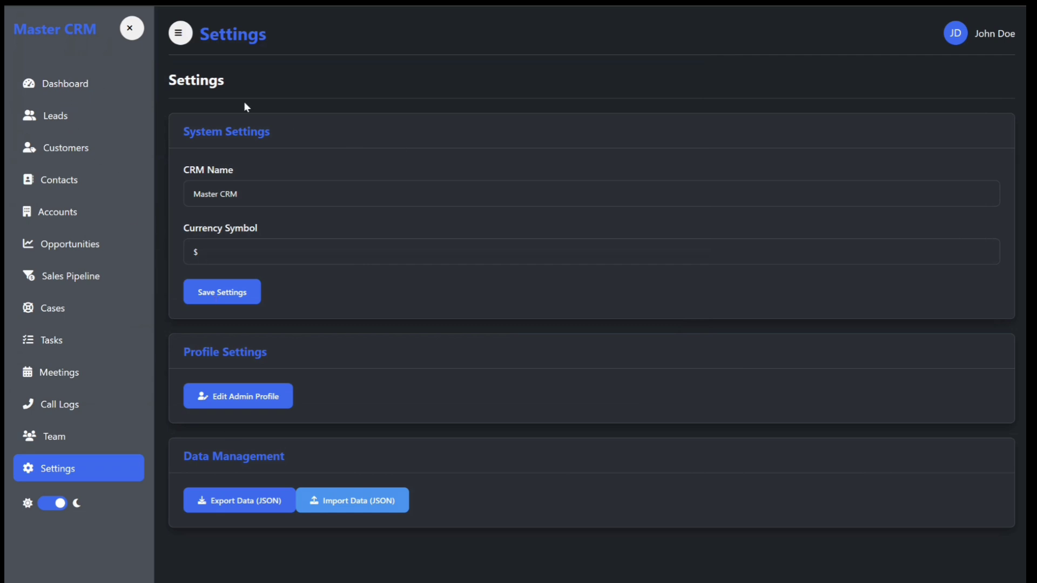
Step: Review the dashboard's counts, charts, lead sources, customer segments and recent activities
click(50, 88)
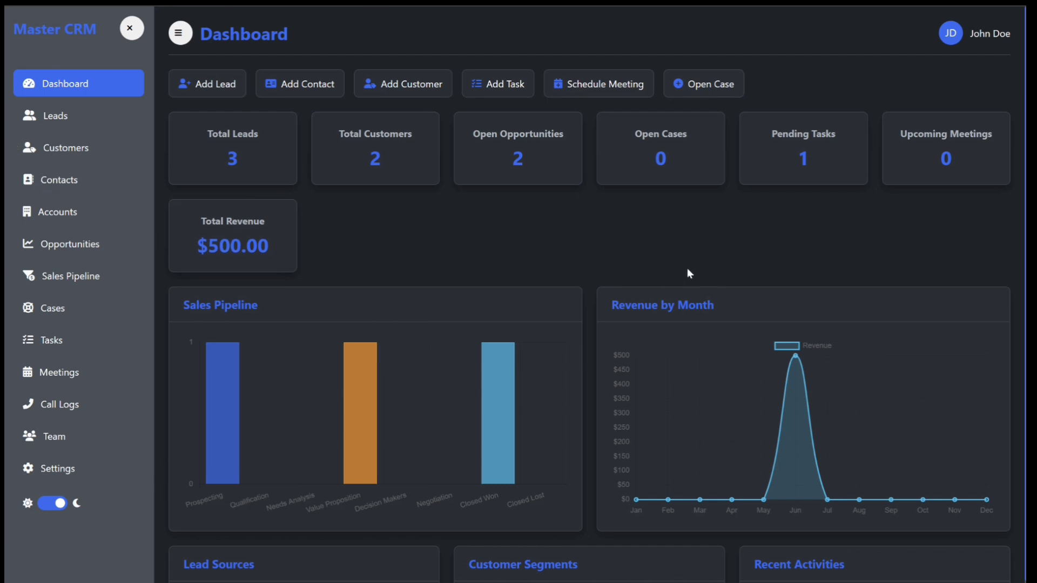
click(71, 473)
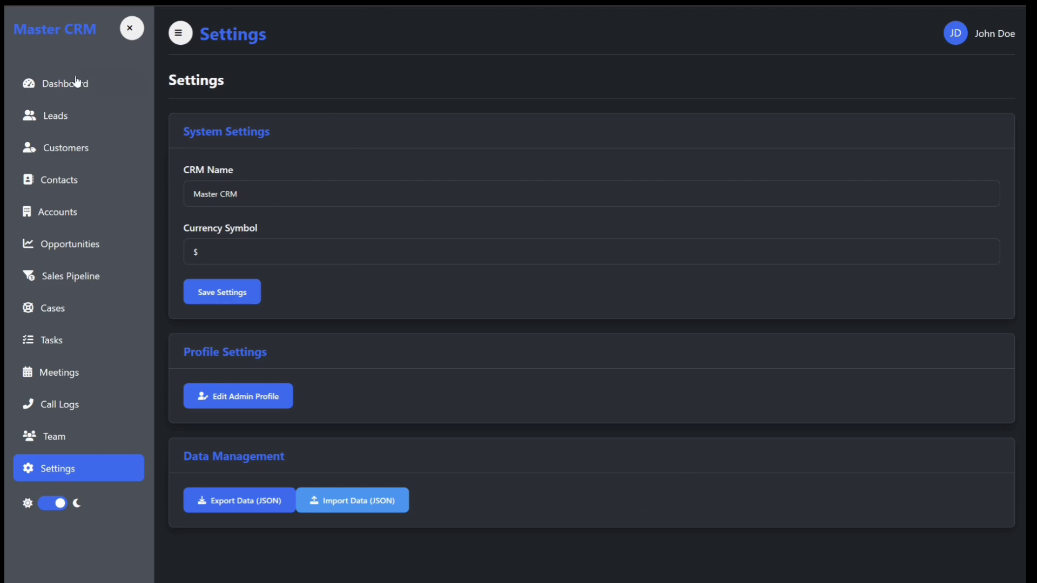
click(63, 92)
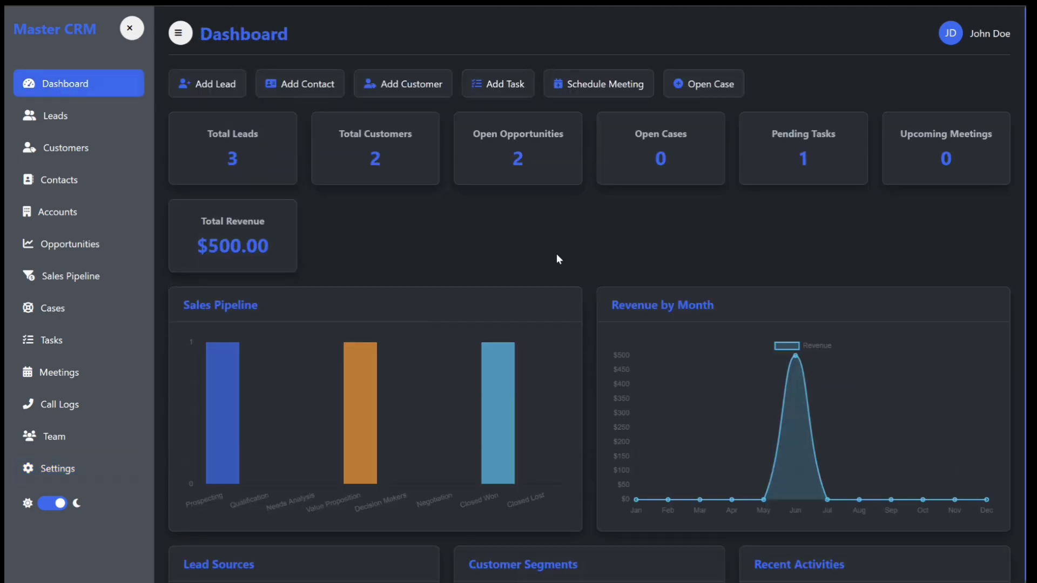
scroll(612, 280, down, 4)
scroll(613, 281, up, 4)
scroll(612, 282, down, 4)
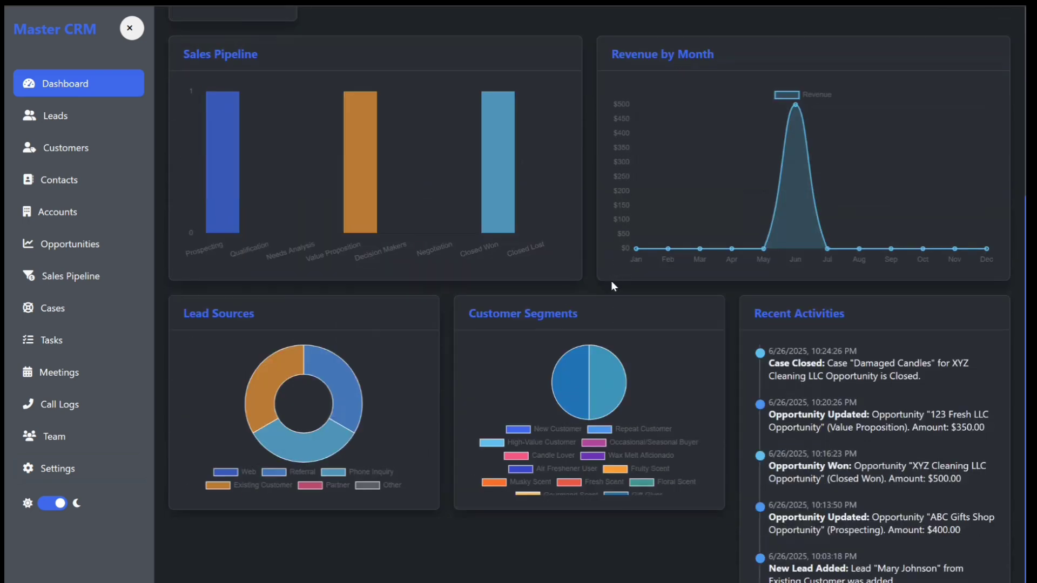
scroll(614, 280, up, 4)
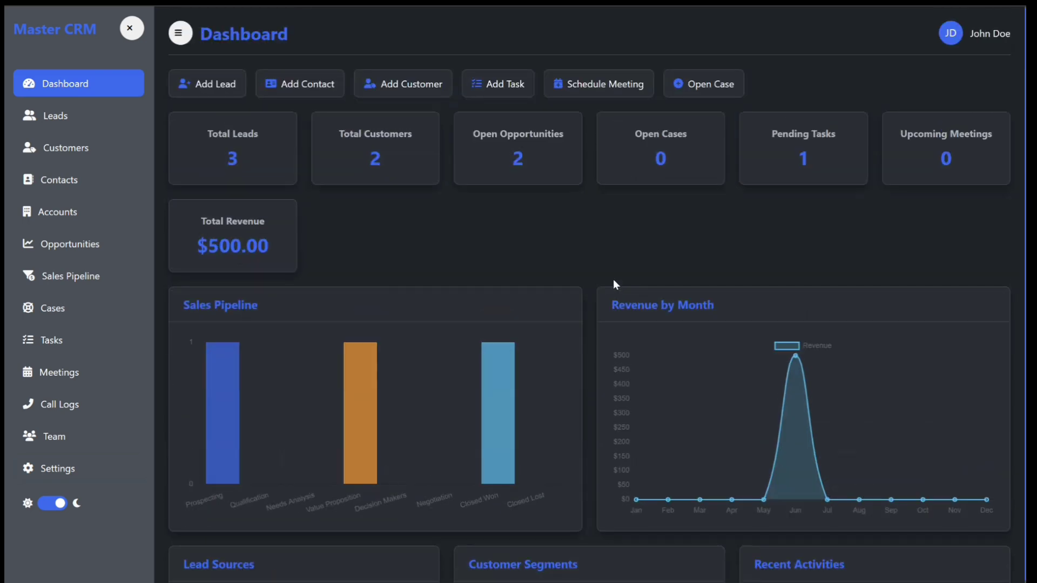